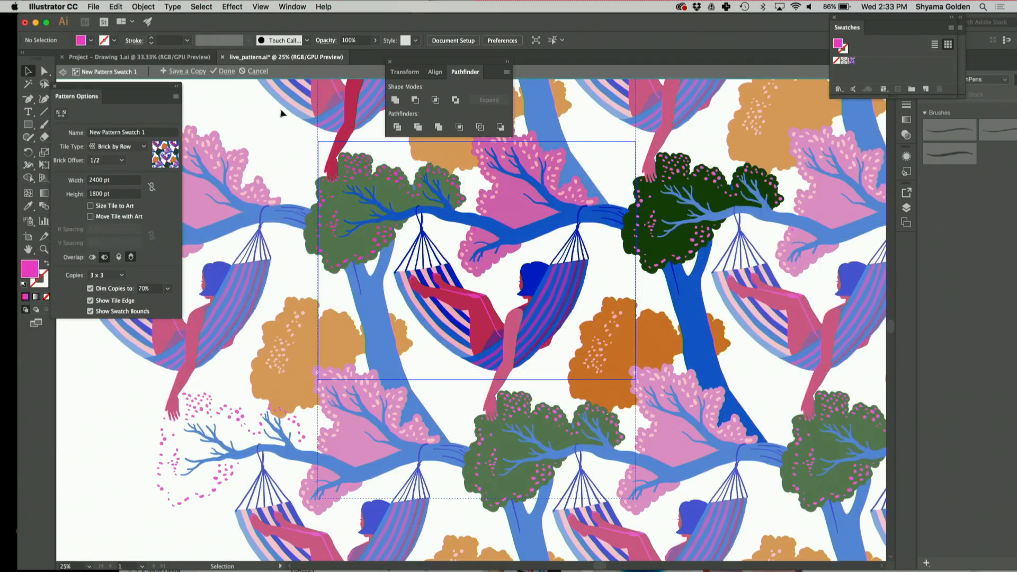
# Switch to the Project – Drawing 1 document and delete the teal background shape behind the hammock illustration
pyautogui.click(196, 57)
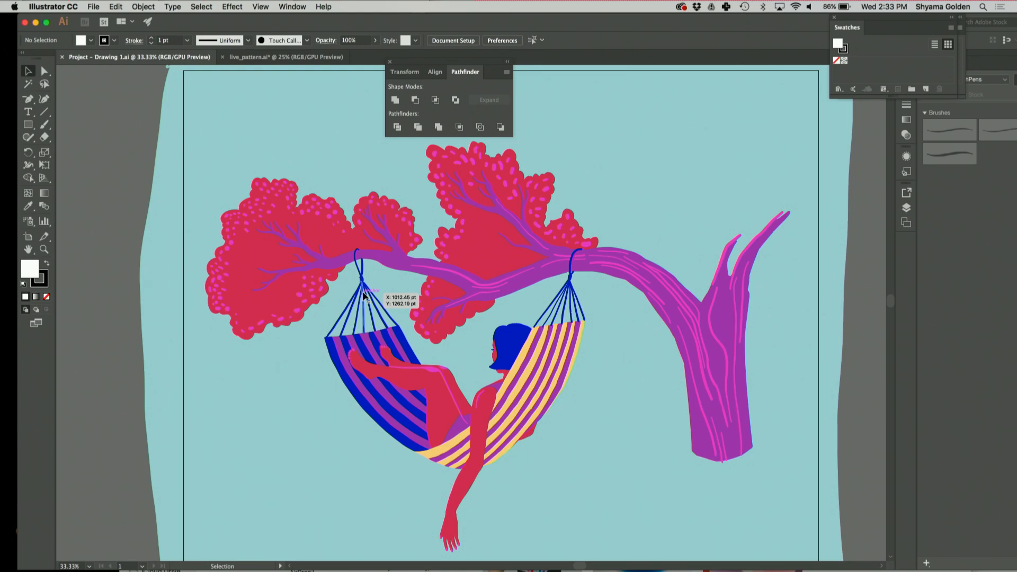
pyautogui.press('super+minus')
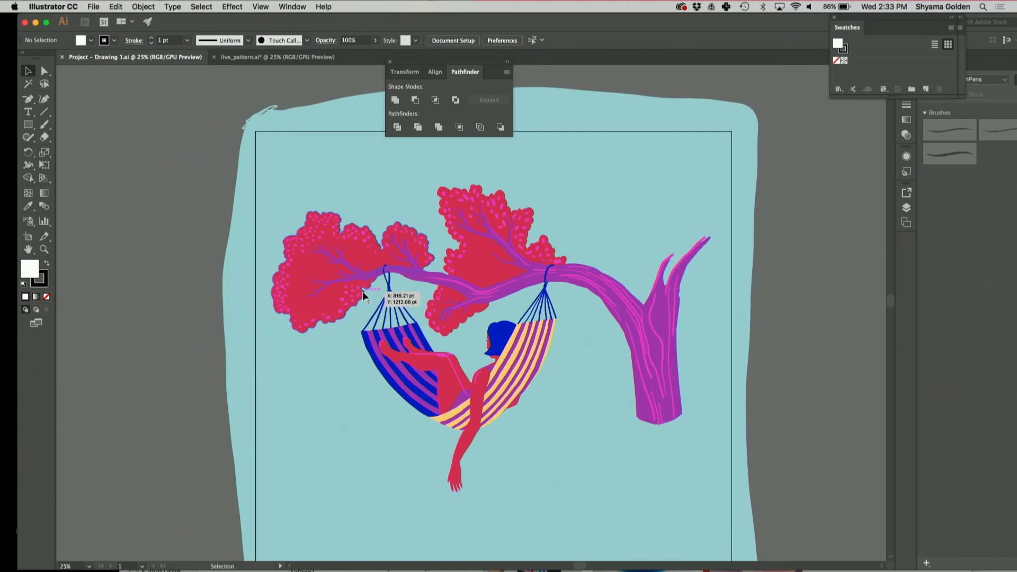
pyautogui.click(302, 176)
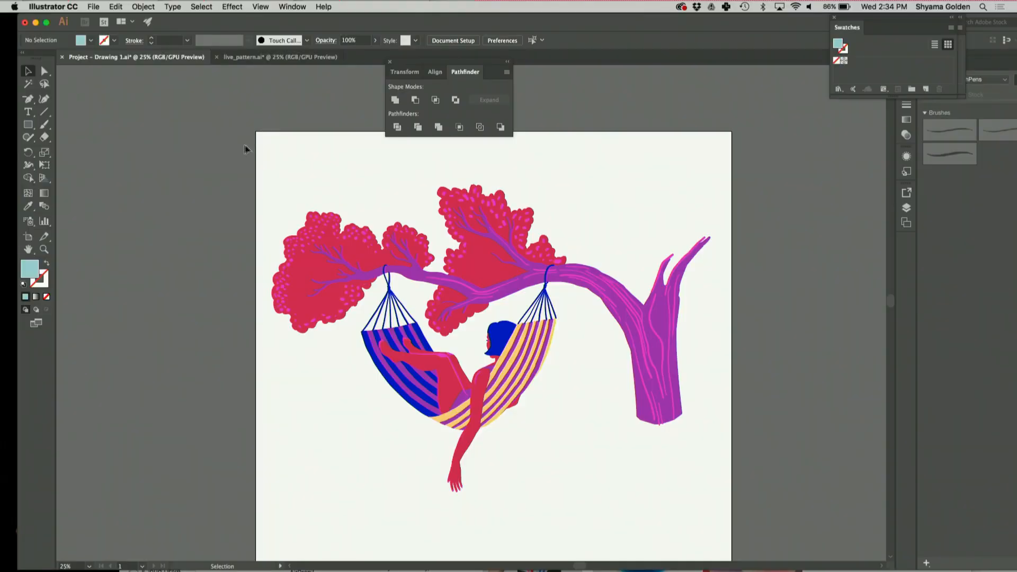
# Make a new pattern swatch from the whole tree-and-hammock illustration and open it for pattern editing
pyautogui.moveTo(245, 146); pyautogui.dragTo(647, 452)
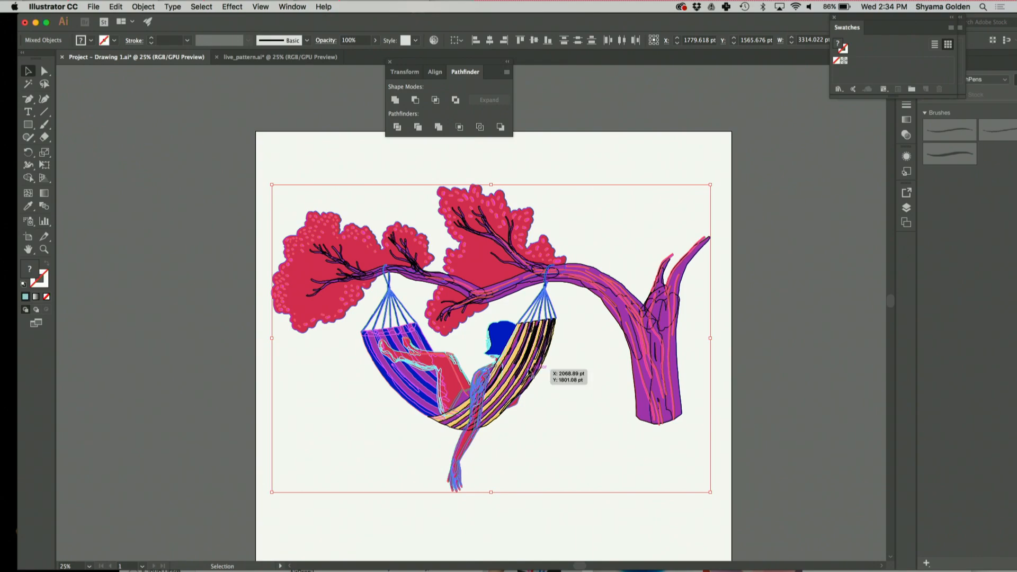
pyautogui.moveTo(510, 384); pyautogui.dragTo(863, 66)
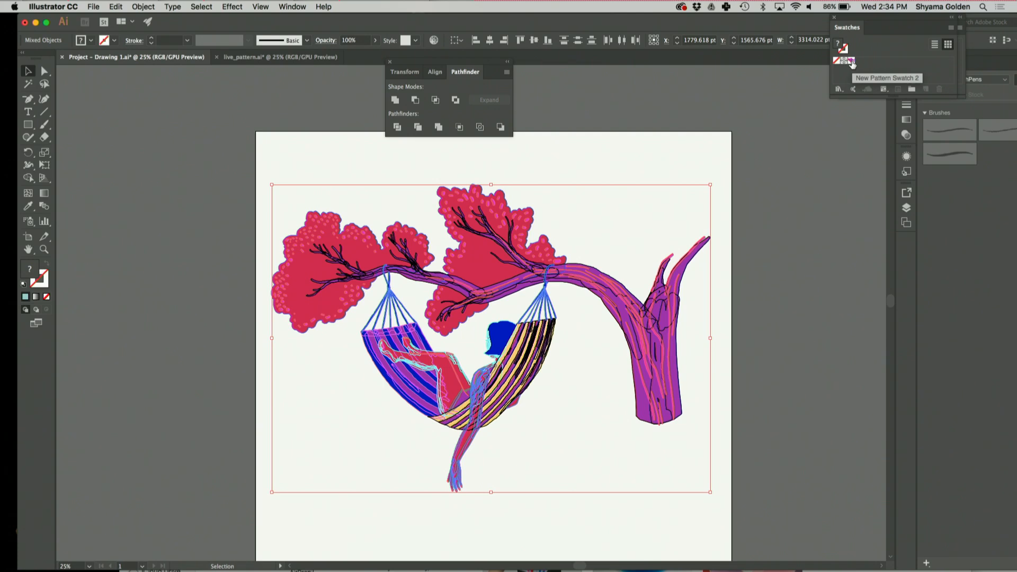
pyautogui.click(851, 61)
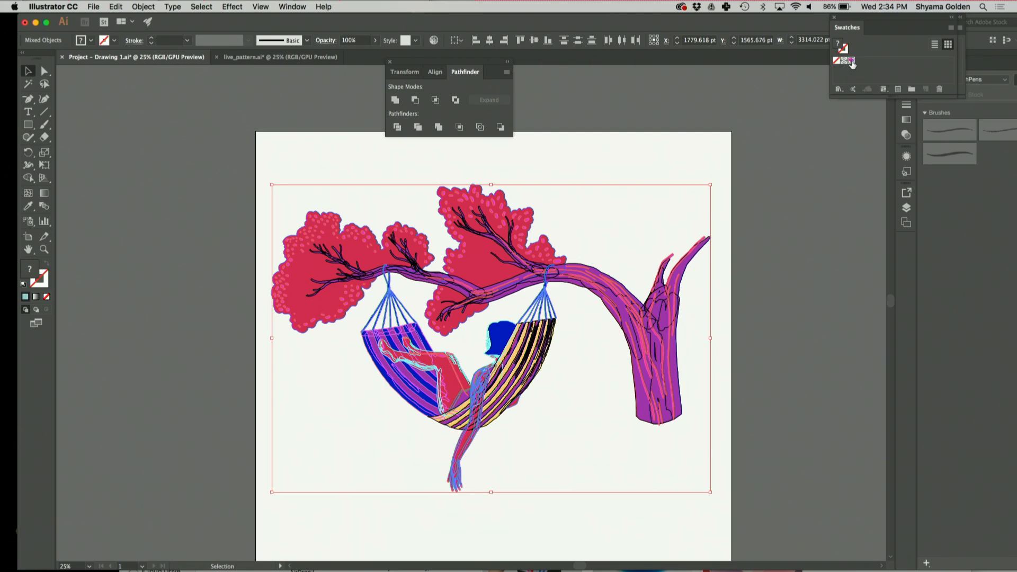
pyautogui.click(851, 62)
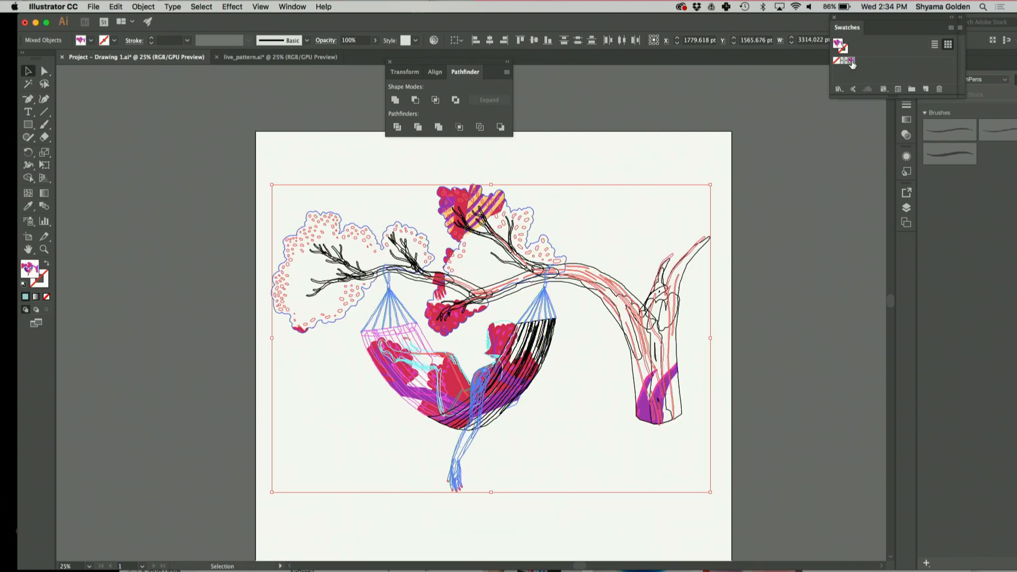
pyautogui.doubleClick(851, 61)
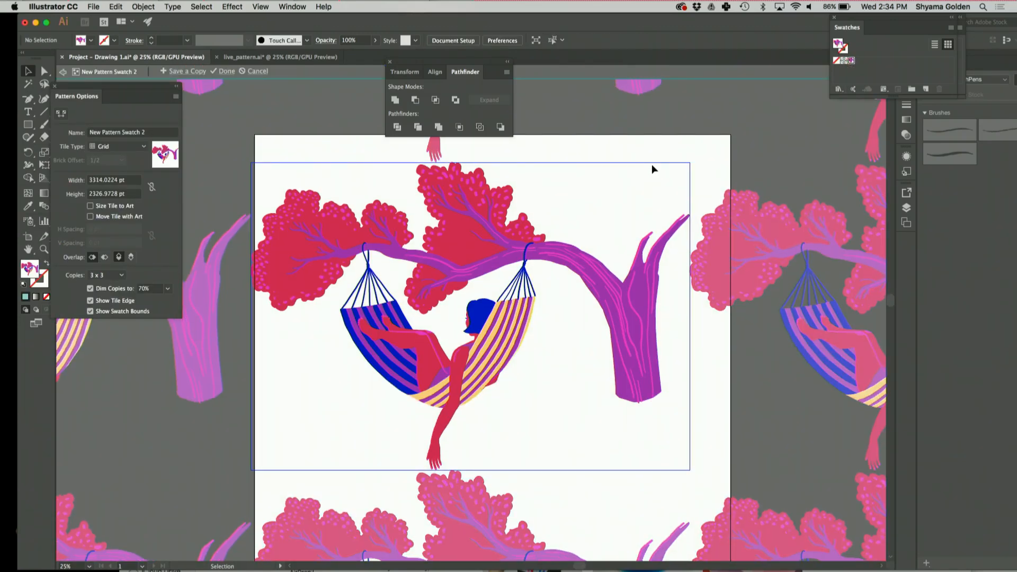
# Move the Pathfinder panel clear of the canvas and set the pattern's tile type to Brick by Row
pyautogui.press('super+minus')
pyautogui.press('super+minus')
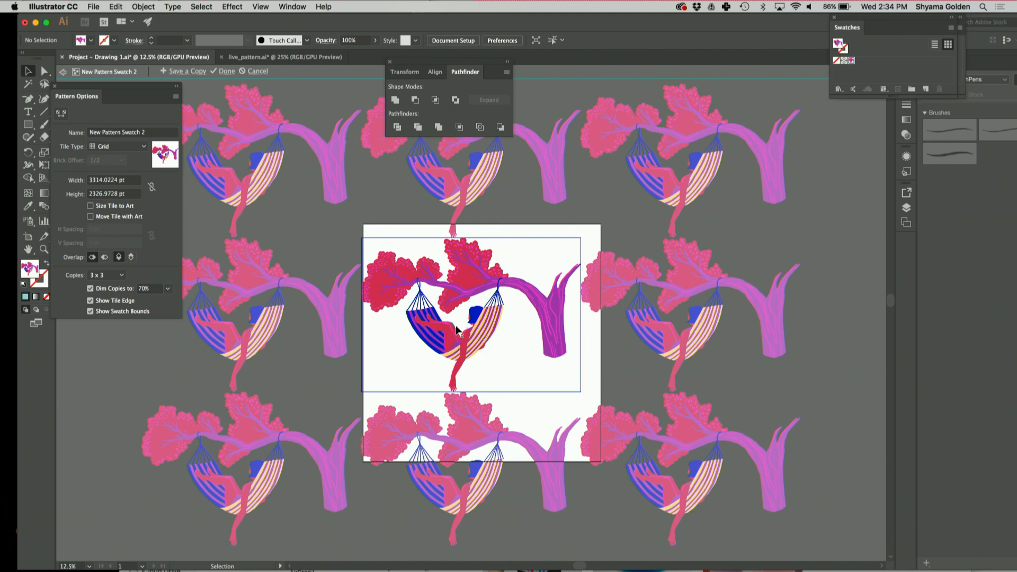
pyautogui.moveTo(450, 65); pyautogui.dragTo(944, 147)
pyautogui.hscroll(-3, 586, 272)
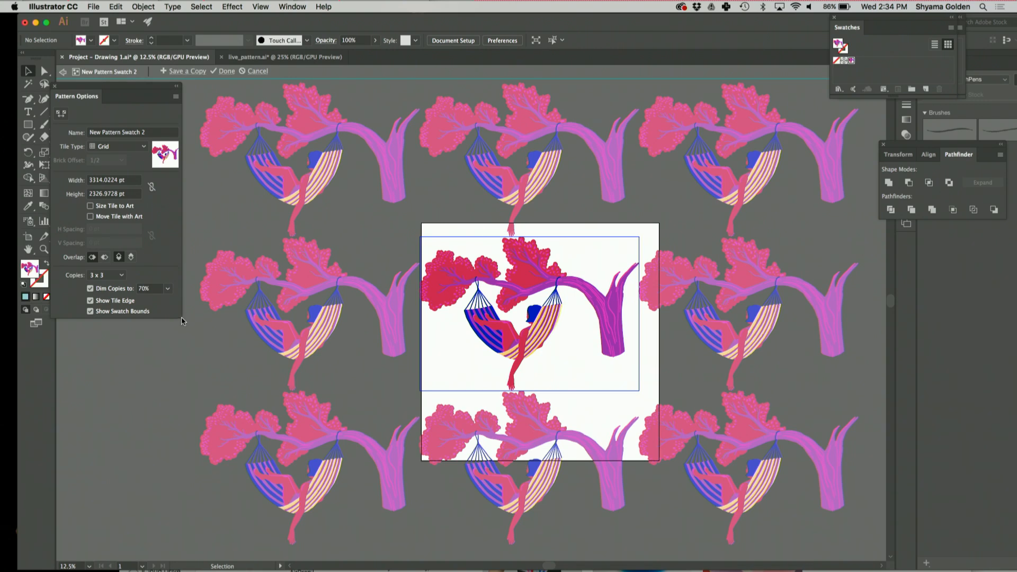
pyautogui.click(127, 152)
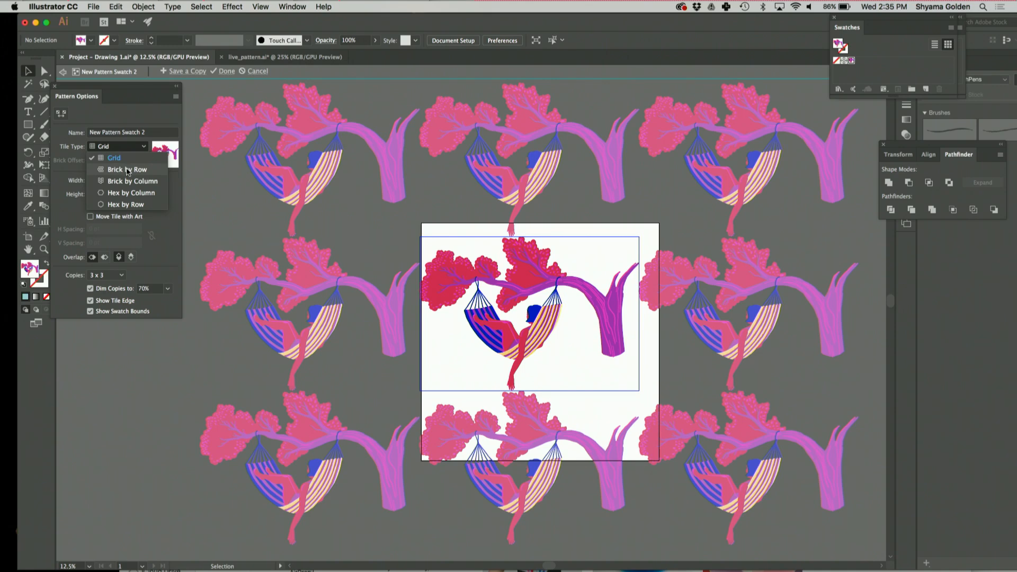
pyautogui.click(131, 170)
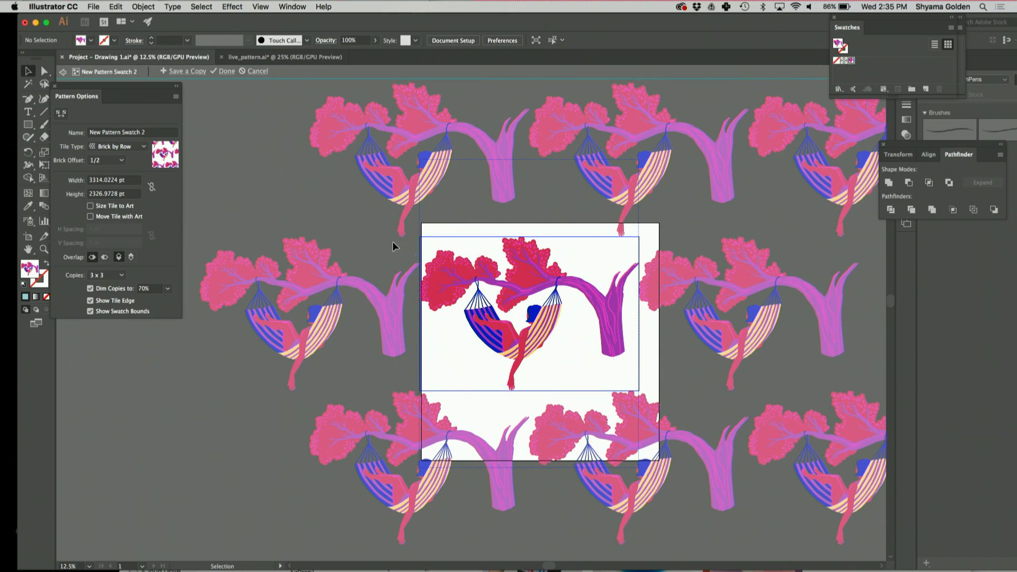
# Try brick offsets of 1/3 and 1/4 on the pattern, and return the offset to 1/2
pyautogui.click(118, 162)
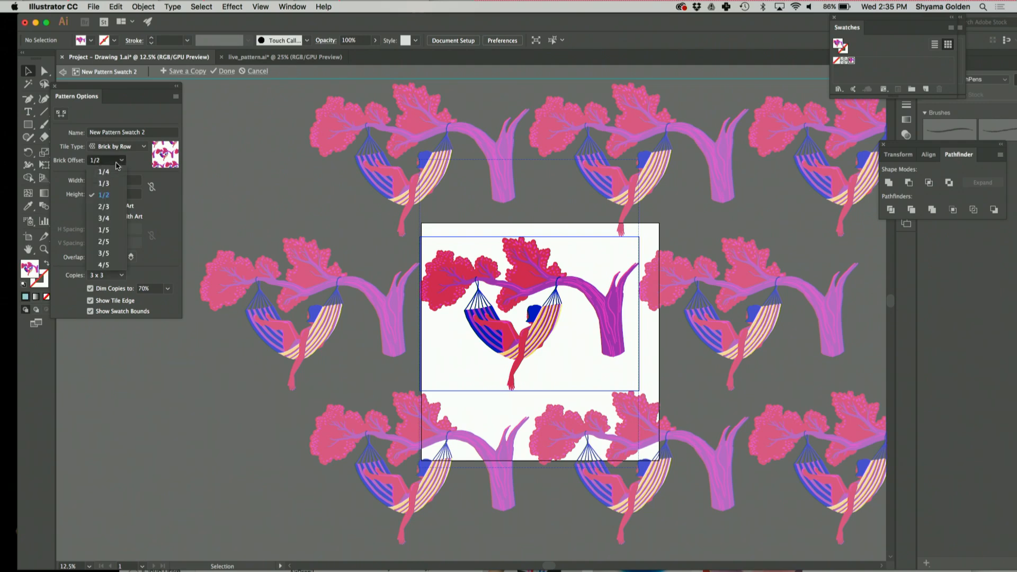
pyautogui.click(112, 183)
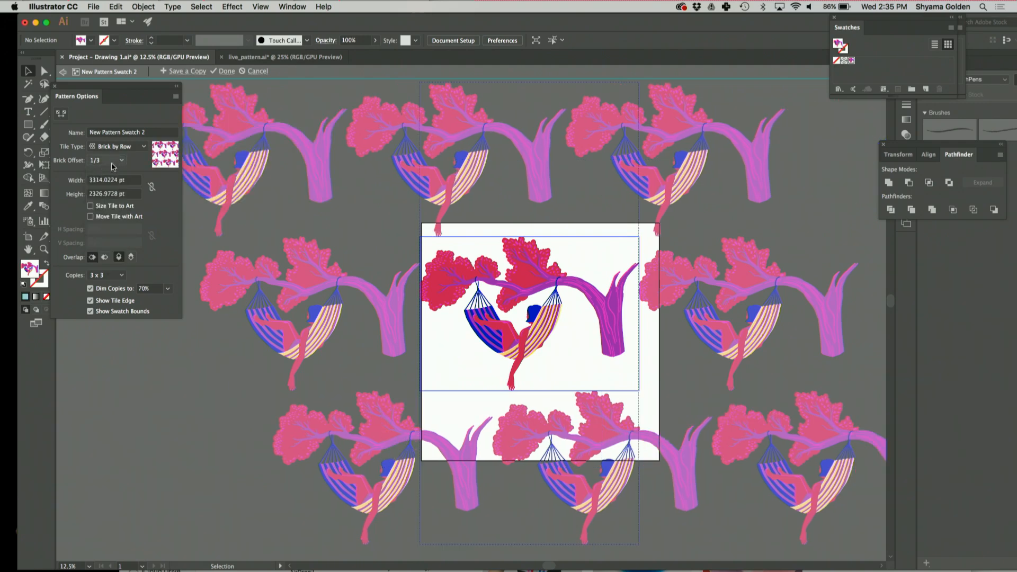
pyautogui.click(113, 162)
pyautogui.click(113, 172)
pyautogui.click(112, 161)
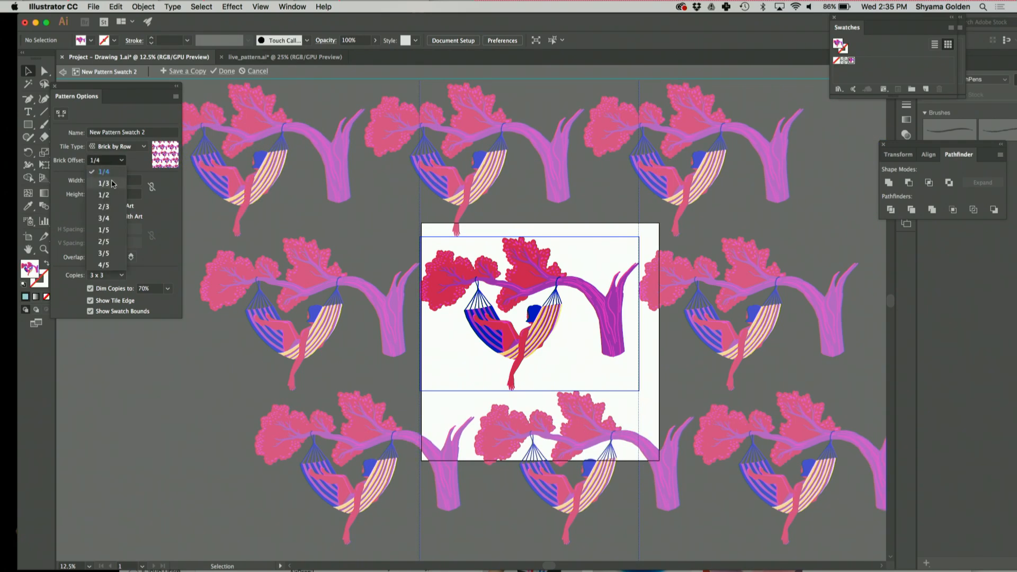
pyautogui.click(112, 198)
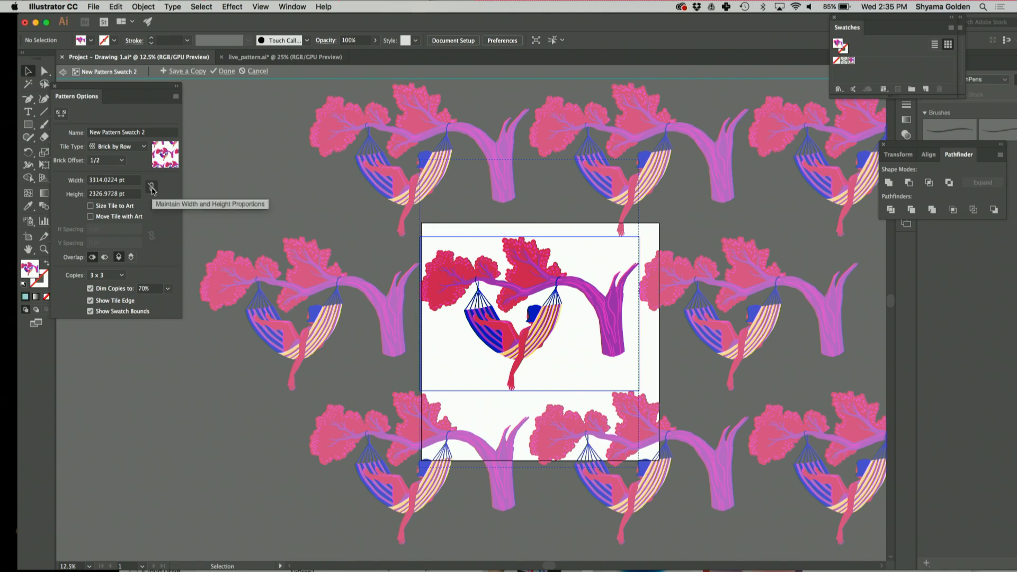
# Try a pattern tile width of 2300 pt, and widen it to 2600 pt
pyautogui.moveTo(126, 183); pyautogui.dragTo(87, 181)
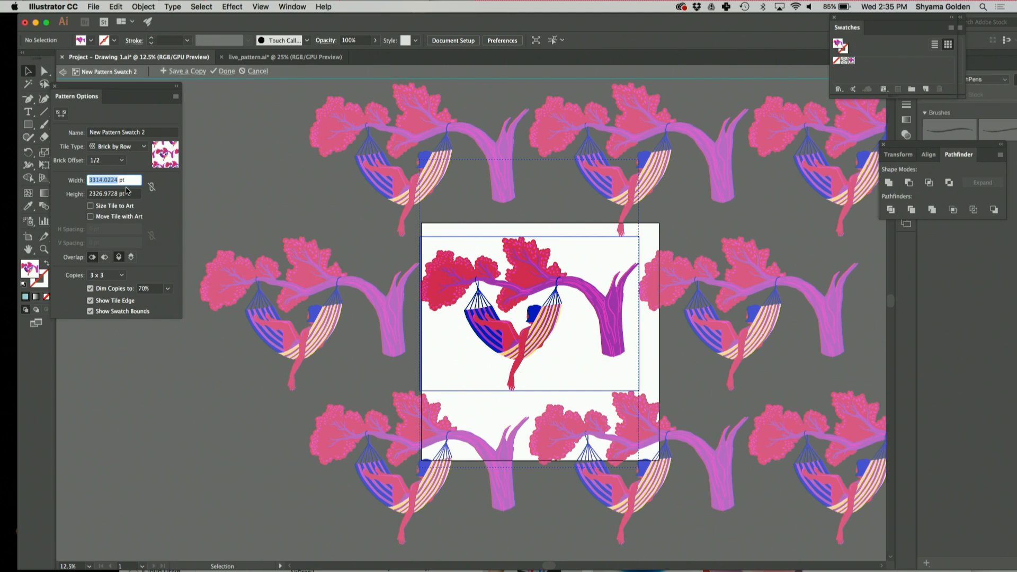
pyautogui.write('2300')
pyautogui.moveTo(117, 194); pyautogui.dragTo(89, 197)
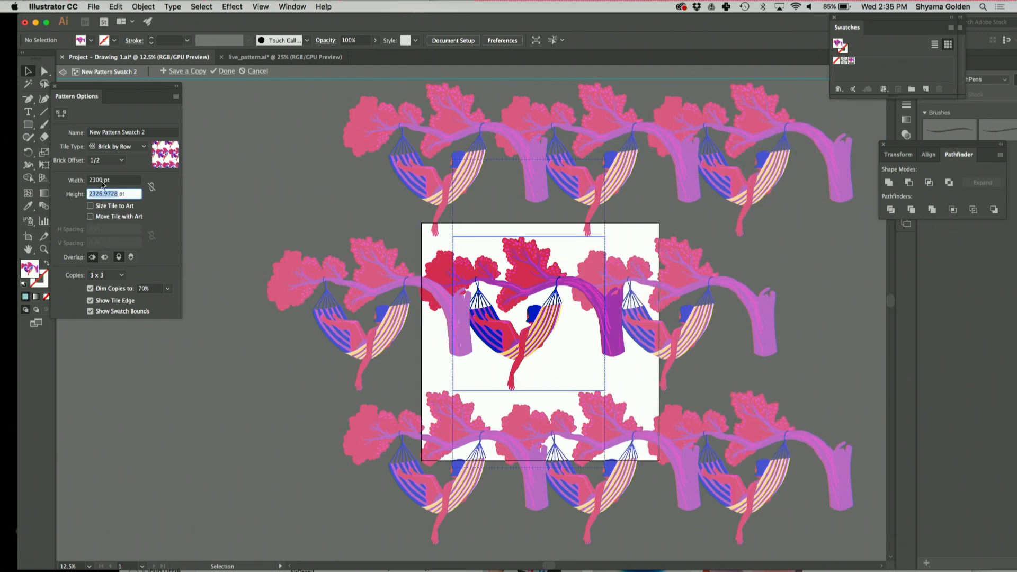
pyautogui.click(95, 180)
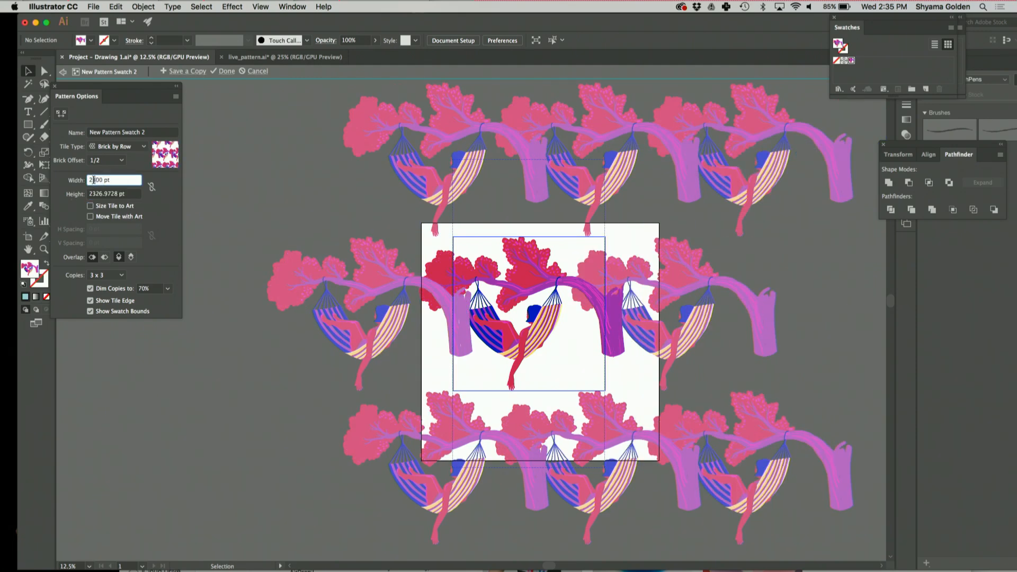
pyautogui.press('Delete')
pyautogui.write('6')
pyautogui.press('Return')
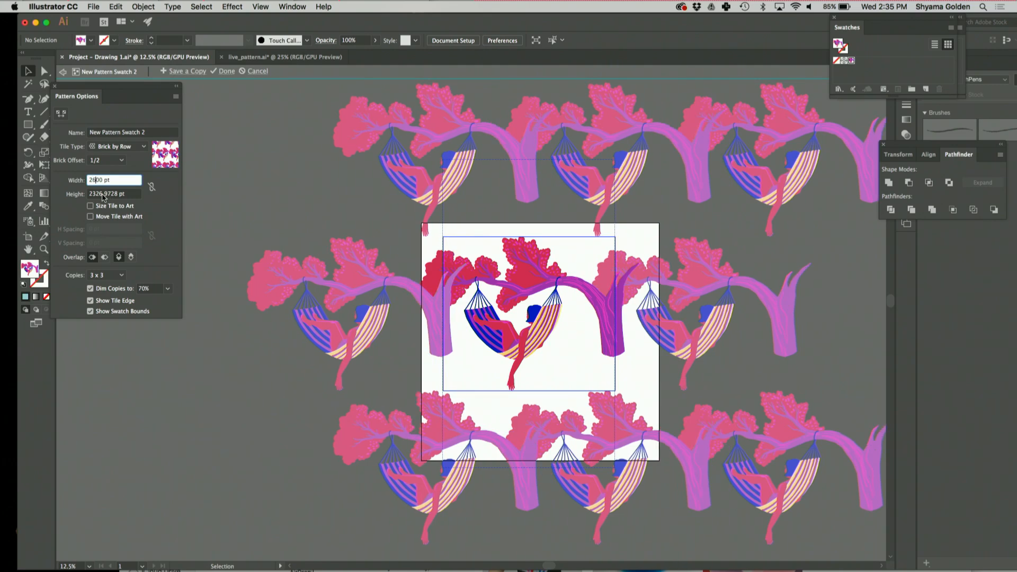
# Try a pattern tile height of 2000 pt, and reduce it to 1900 pt
pyautogui.click(116, 194)
pyautogui.moveTo(116, 194); pyautogui.dragTo(89, 195)
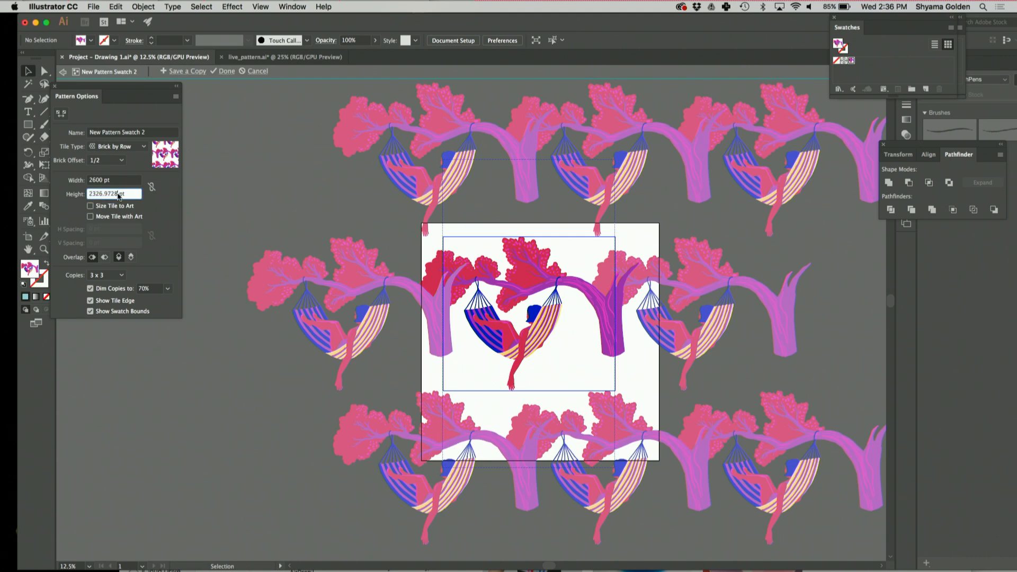
pyautogui.moveTo(119, 194); pyautogui.dragTo(84, 197)
pyautogui.write('2000')
pyautogui.click(124, 181)
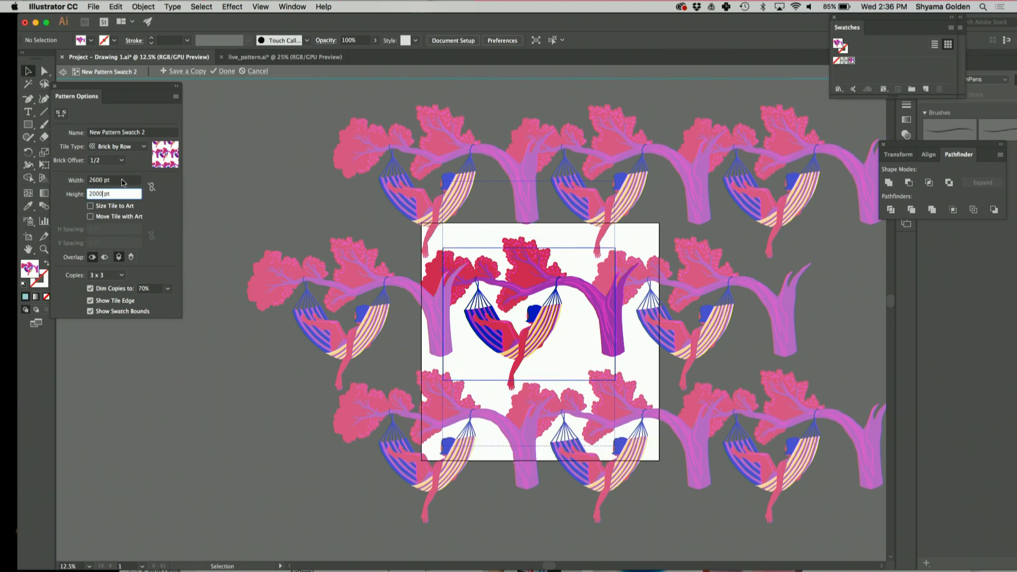
pyautogui.moveTo(96, 194); pyautogui.dragTo(89, 196)
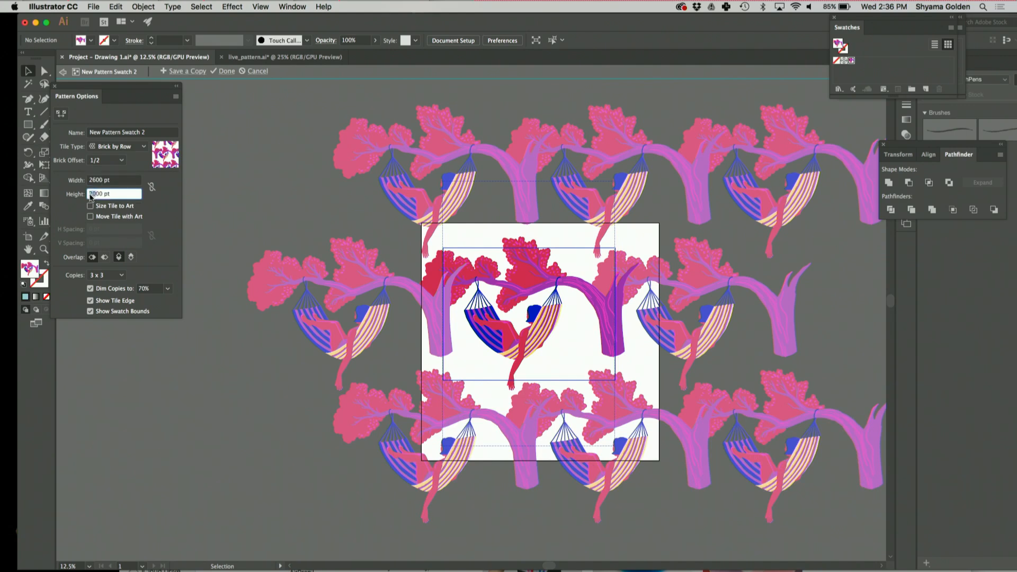
pyautogui.write('19')
# Try narrowing the pattern tile to a width of 2400 pt
pyautogui.click(93, 181)
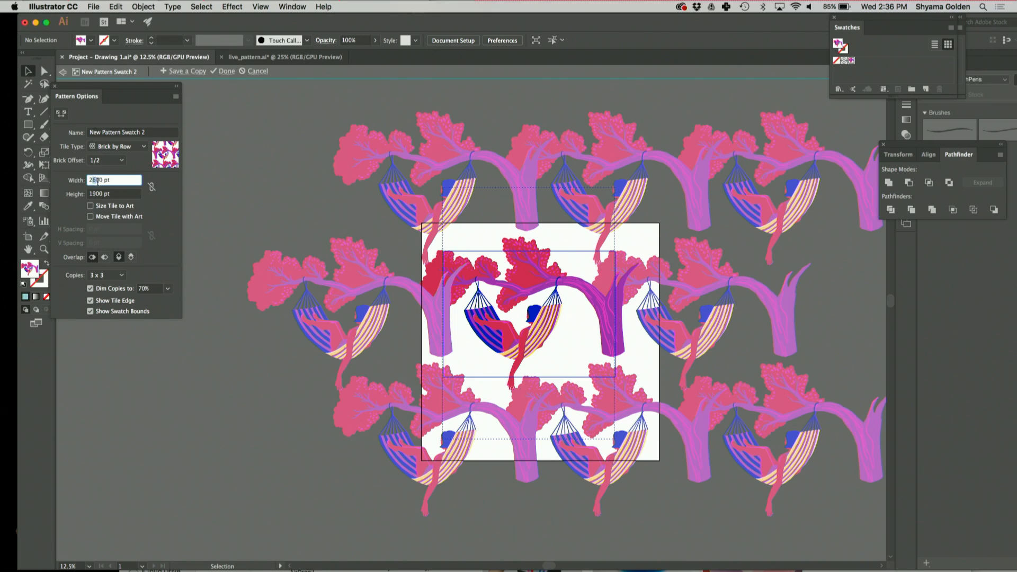
pyautogui.write('24')
pyautogui.click(101, 195)
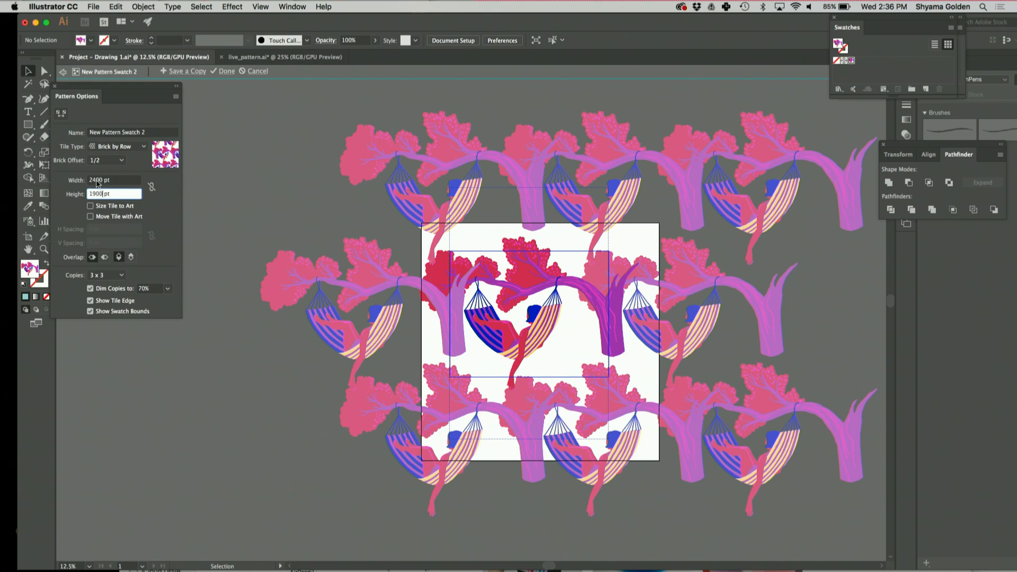
# Set the pattern tile's width to 2800 pt and its height to 1600 pt
pyautogui.click(98, 181)
pyautogui.write('8')
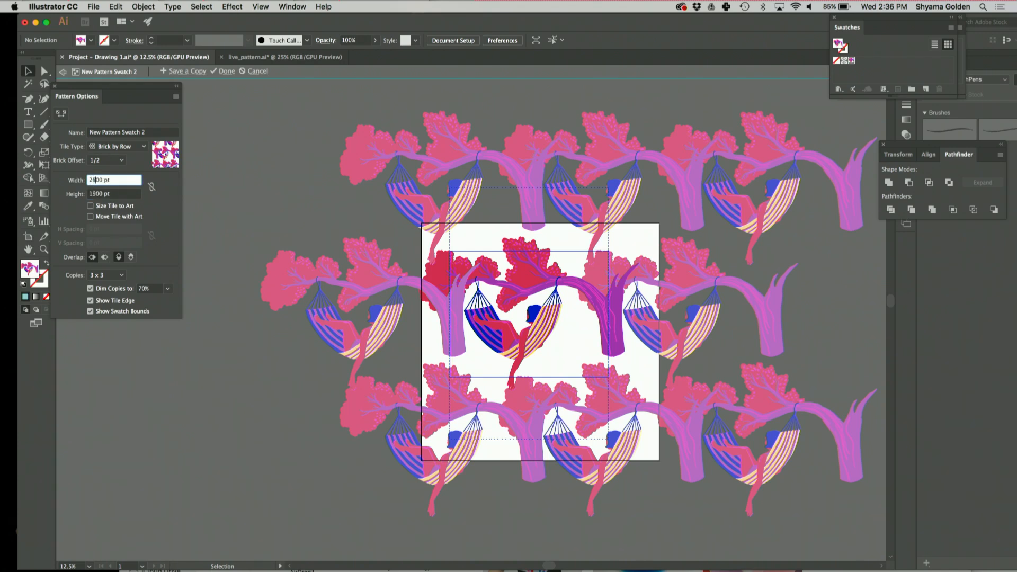
pyautogui.click(94, 194)
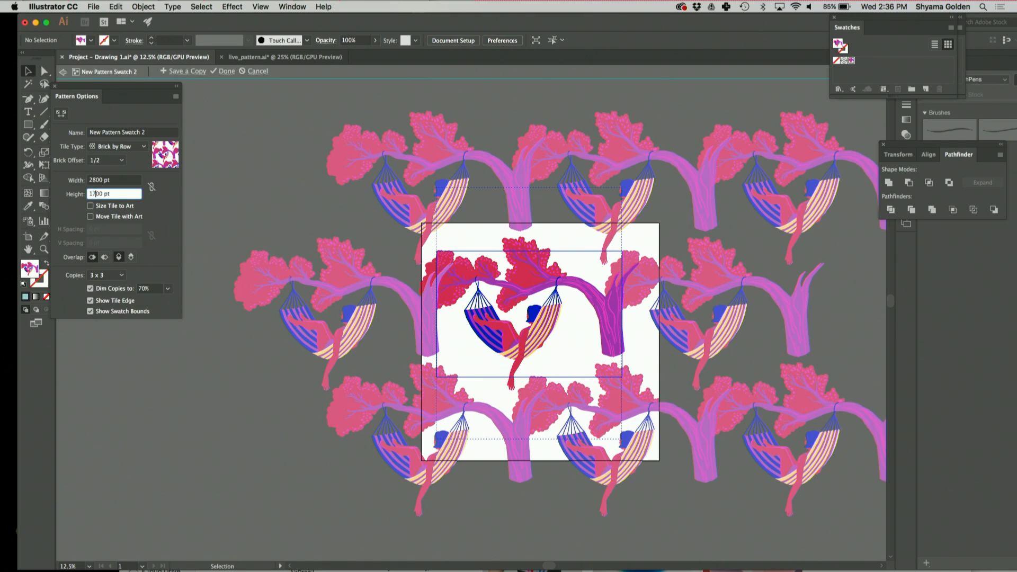
pyautogui.write('7')
pyautogui.click(101, 181)
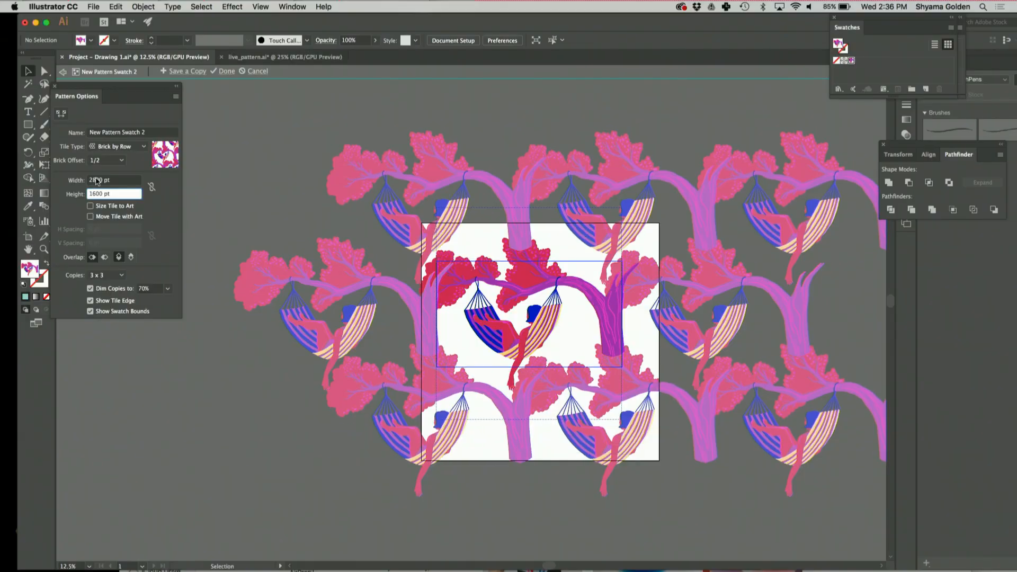
pyautogui.click(97, 180)
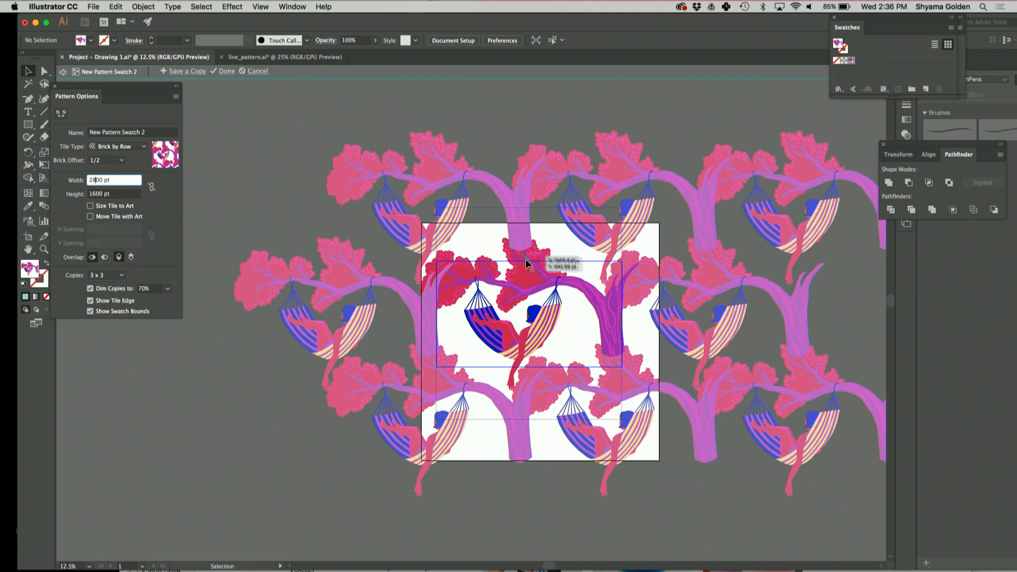
# Set the tile overlap to right in front and bottom in front, and inspect the overlapping artwork up close
pyautogui.click(92, 259)
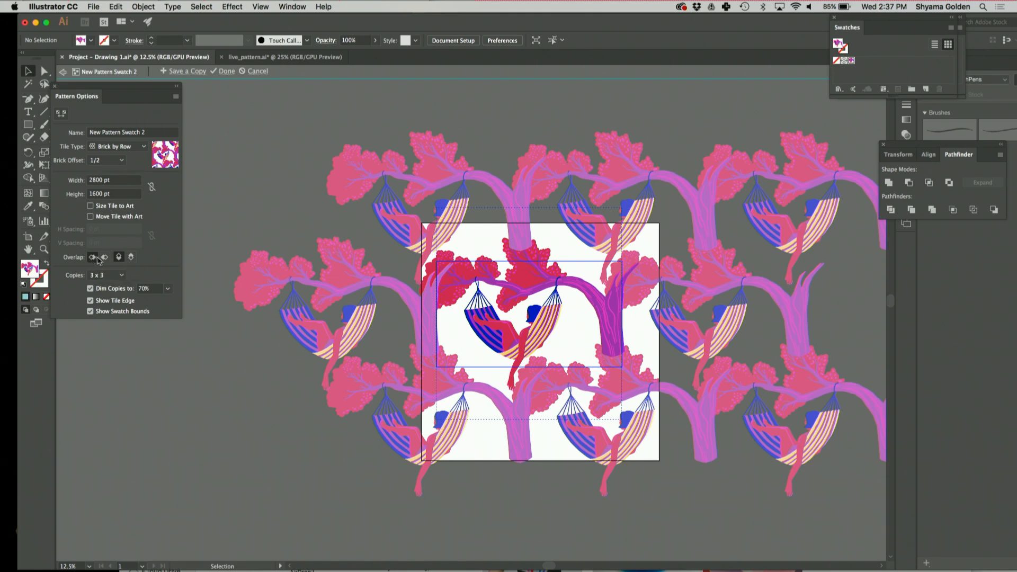
pyautogui.click(105, 259)
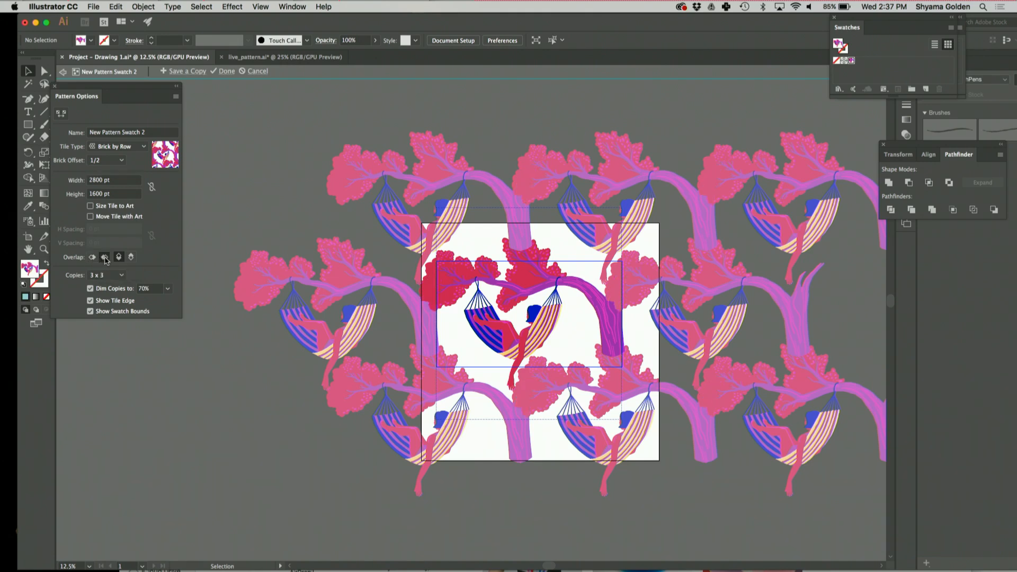
pyautogui.click(131, 258)
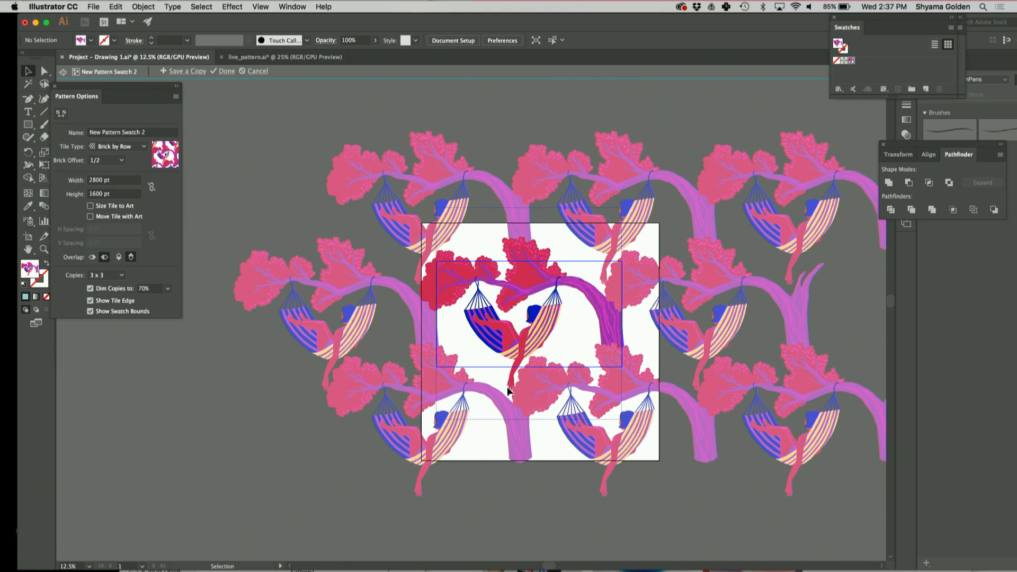
pyautogui.press('super+equal')
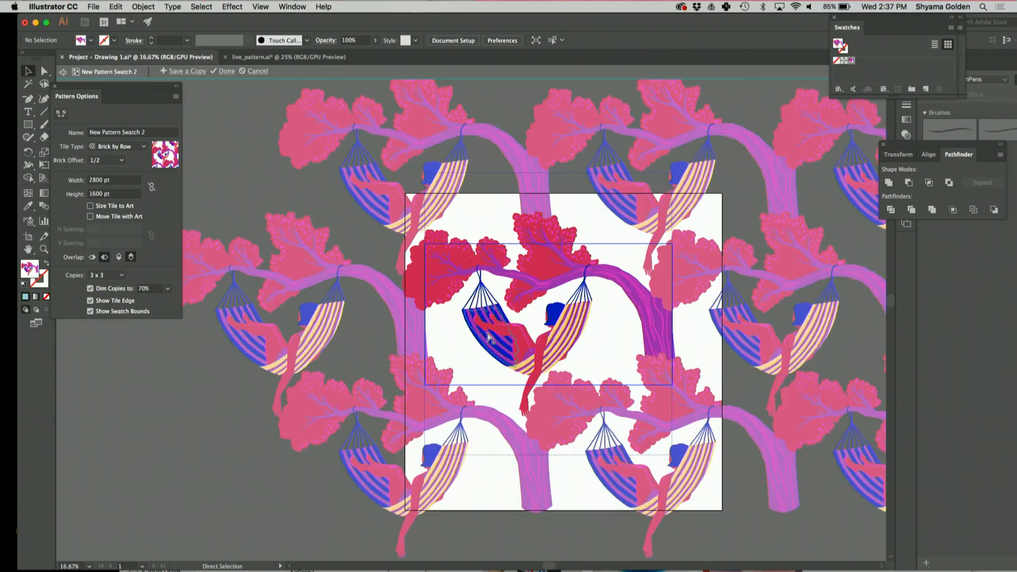
pyautogui.hscroll(1, 490, 338)
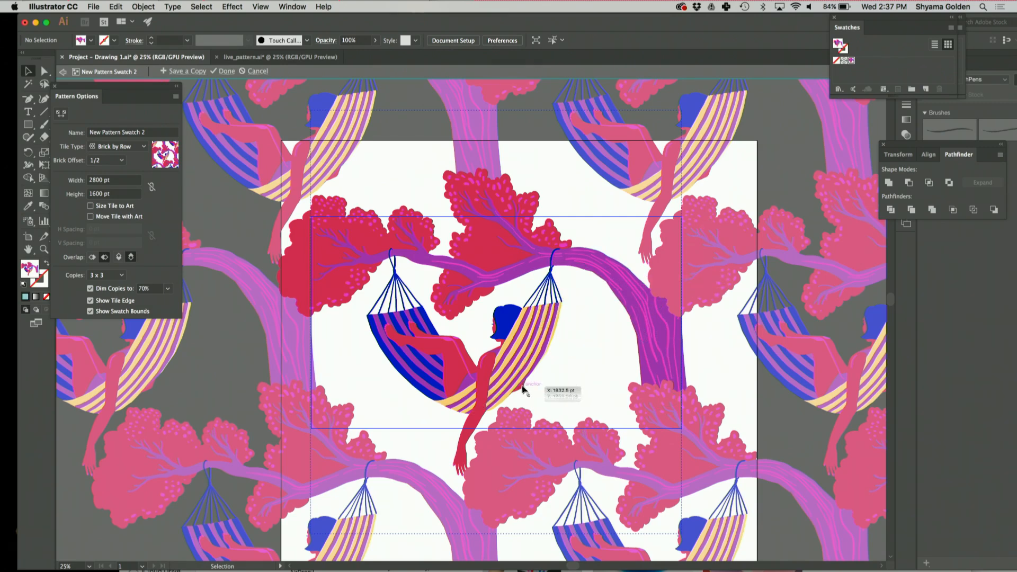
pyautogui.hscroll(2, 521, 377)
pyautogui.scroll(3, 520, 376)
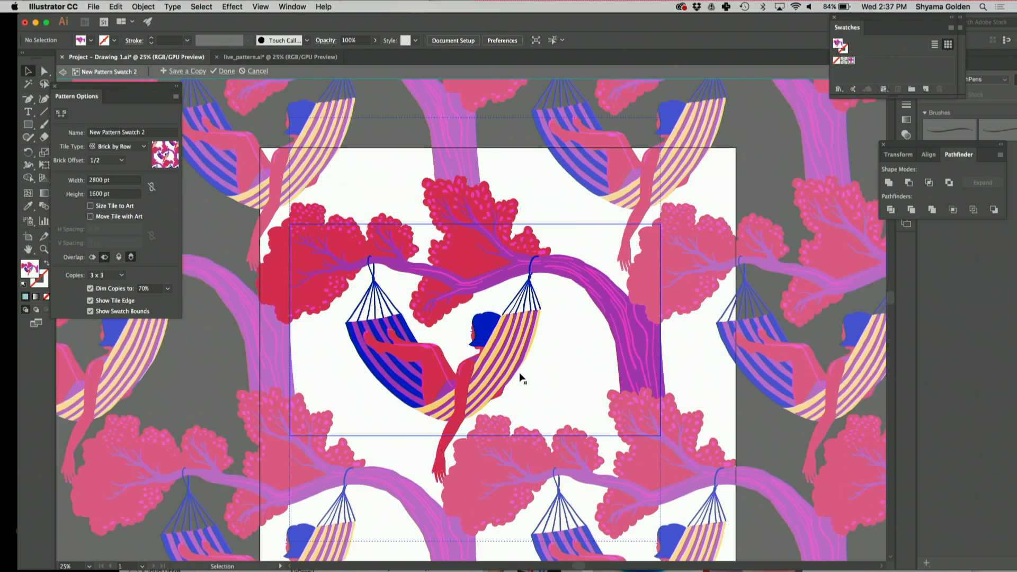
# Compare the current brick pattern with the finished pattern in the live_pattern.ai document, and return to the drawing
pyautogui.hscroll(-2, 520, 376)
pyautogui.scroll(1, 520, 377)
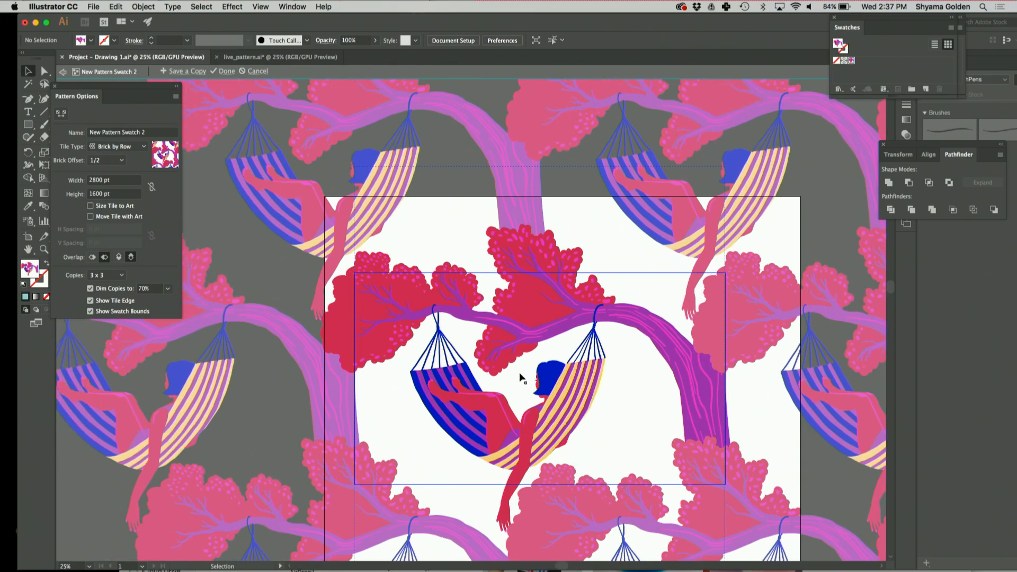
pyautogui.scroll(-1, 520, 377)
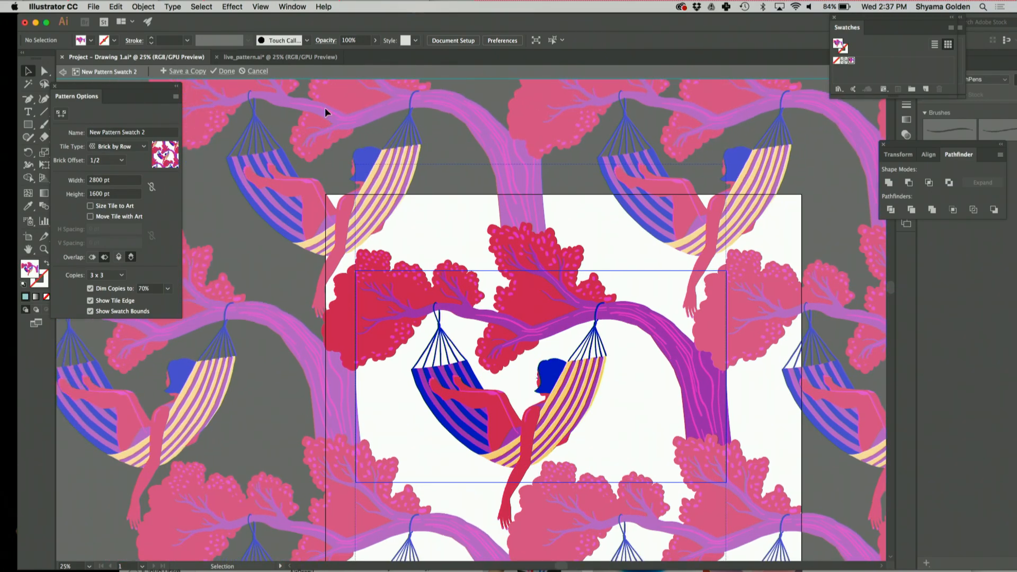
pyautogui.click(301, 58)
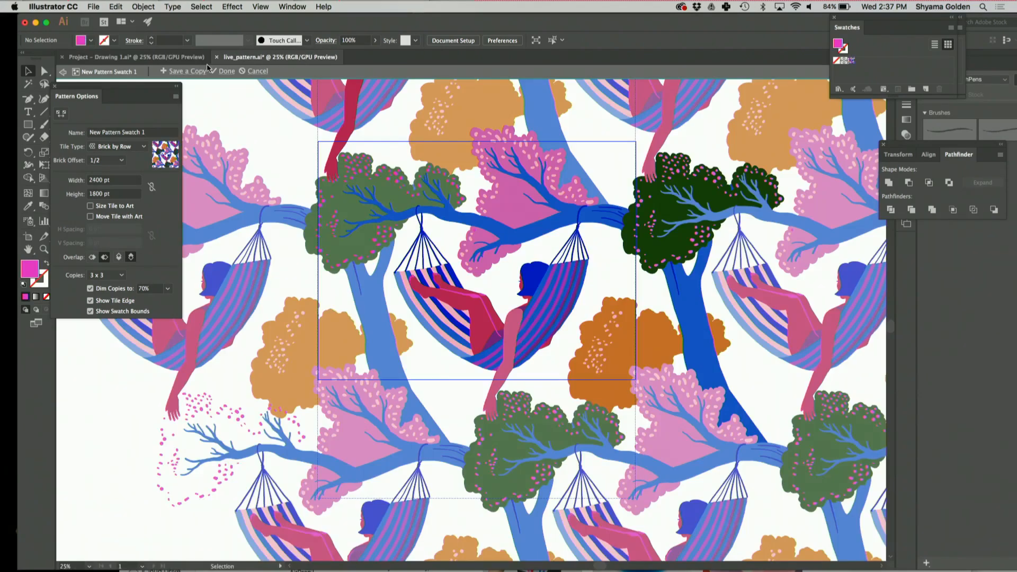
pyautogui.click(189, 59)
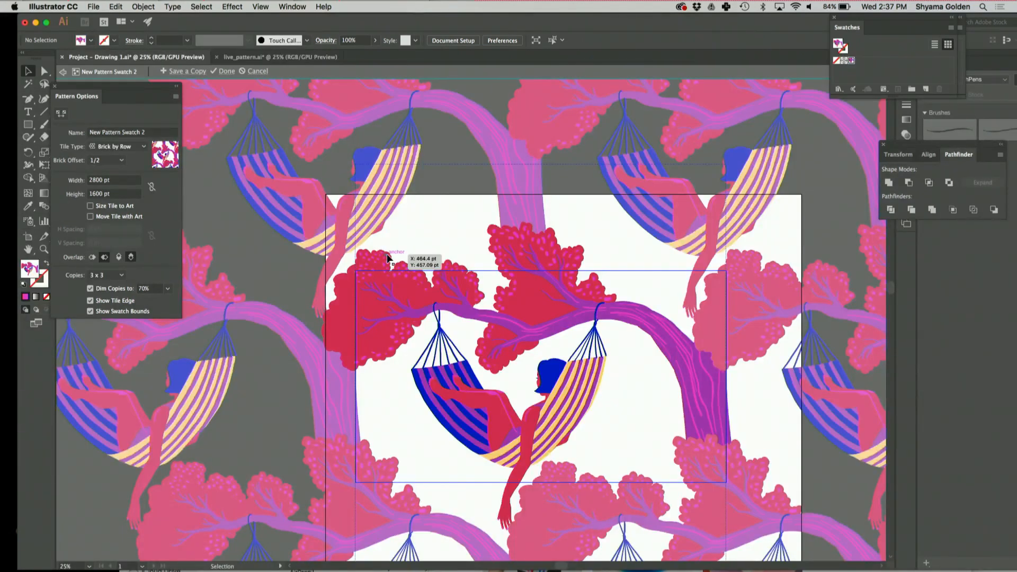
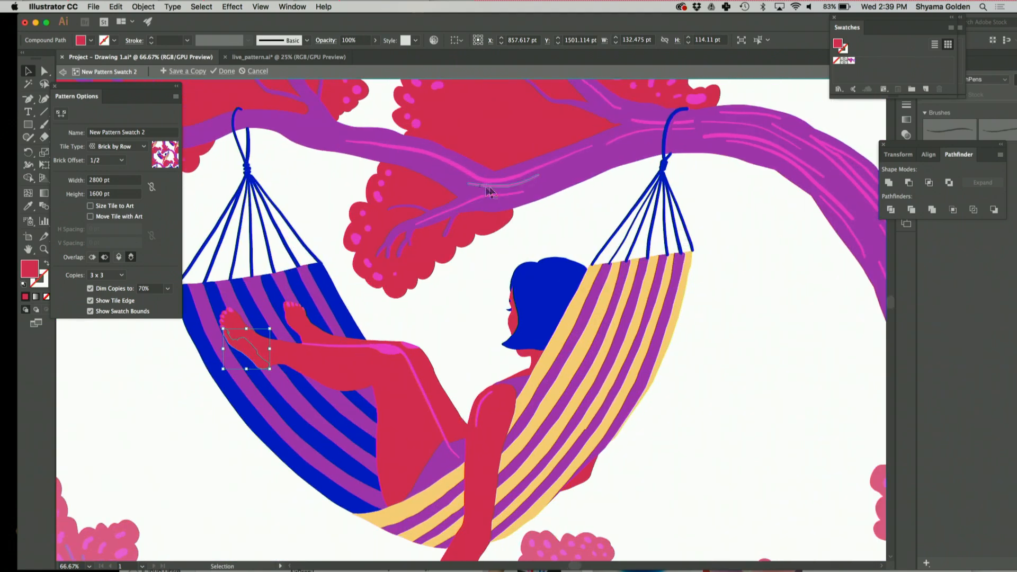
pyautogui.click(563, 168)
pyautogui.keyDown('shift'); pyautogui.click(562, 165); pyautogui.keyUp('shift')
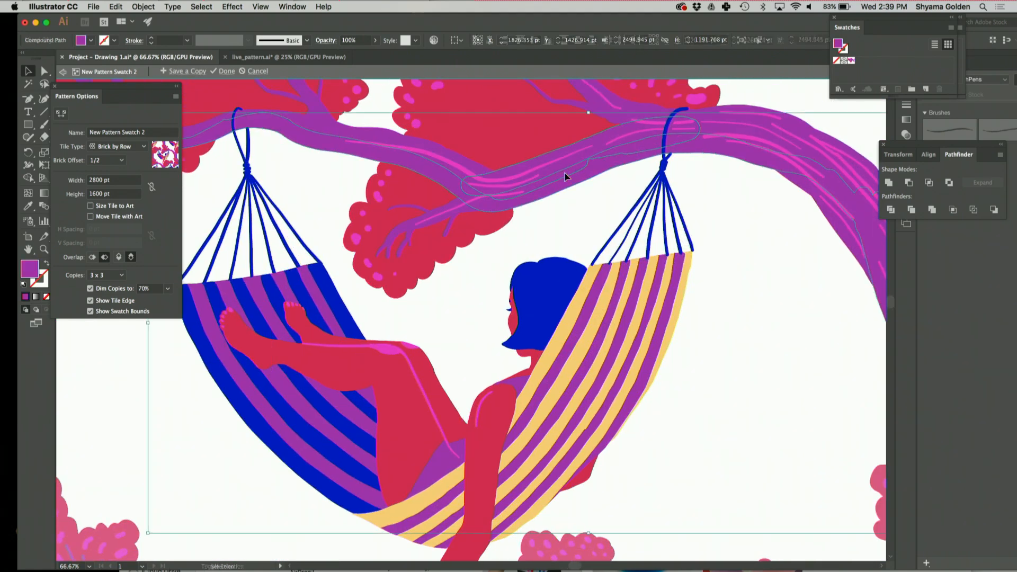
pyautogui.moveTo(628, 127)
pyautogui.mouseDown()
pyautogui.moveTo(626, 105)
pyautogui.moveTo(602, 88)
pyautogui.mouseUp()
pyautogui.scroll(3, 548, 164)
# Recolour the middle leaf cluster above the hammock in the main tile with the blue-violet fill 6759EA, and deselect it
pyautogui.click(477, 204)
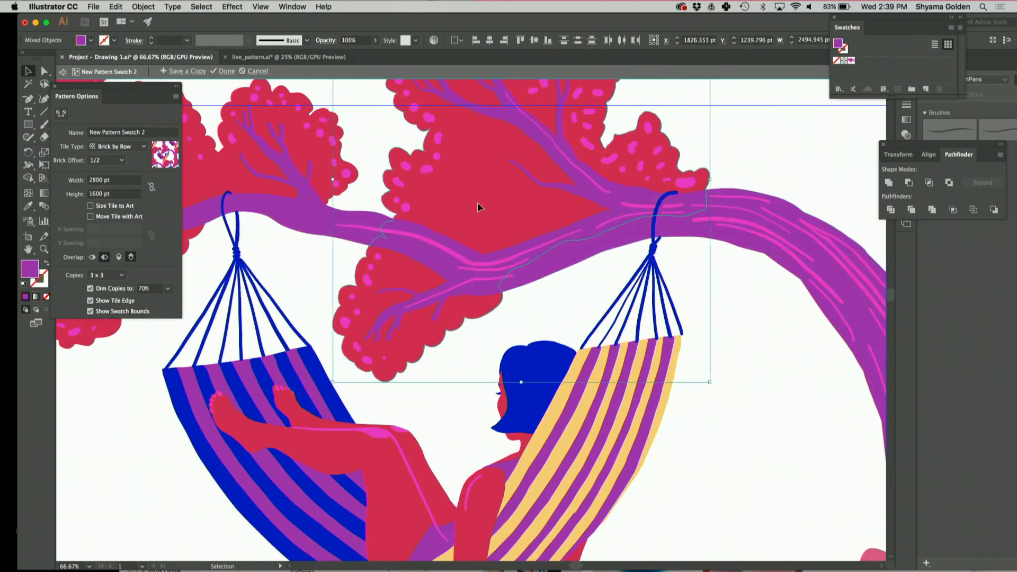
pyautogui.scroll(4, 477, 203)
pyautogui.scroll(3, 477, 207)
pyautogui.hscroll(-4, 478, 206)
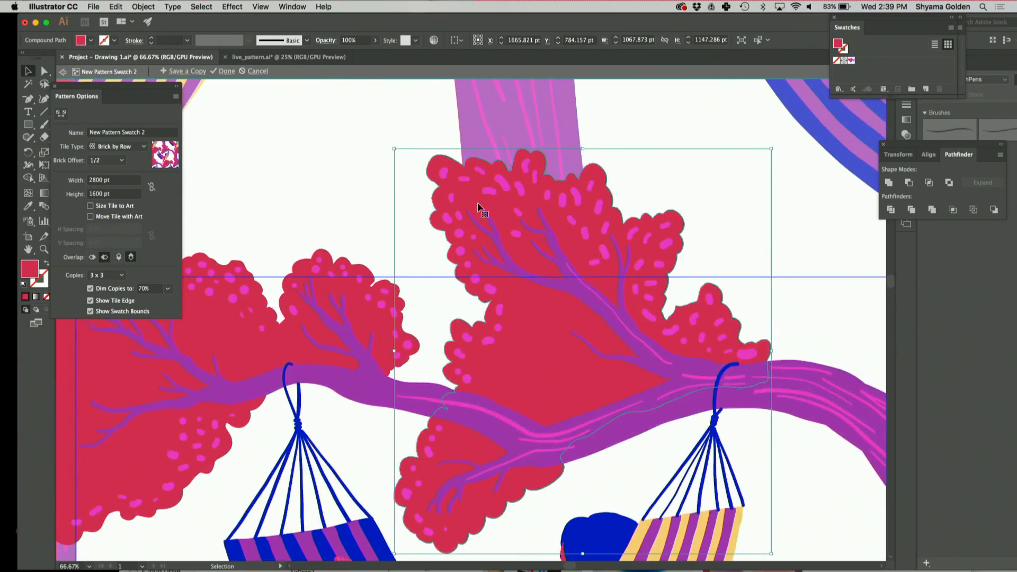
pyautogui.press('super+minus')
pyautogui.press('super+minus')
pyautogui.press('super+minus')
pyautogui.press('super+minus')
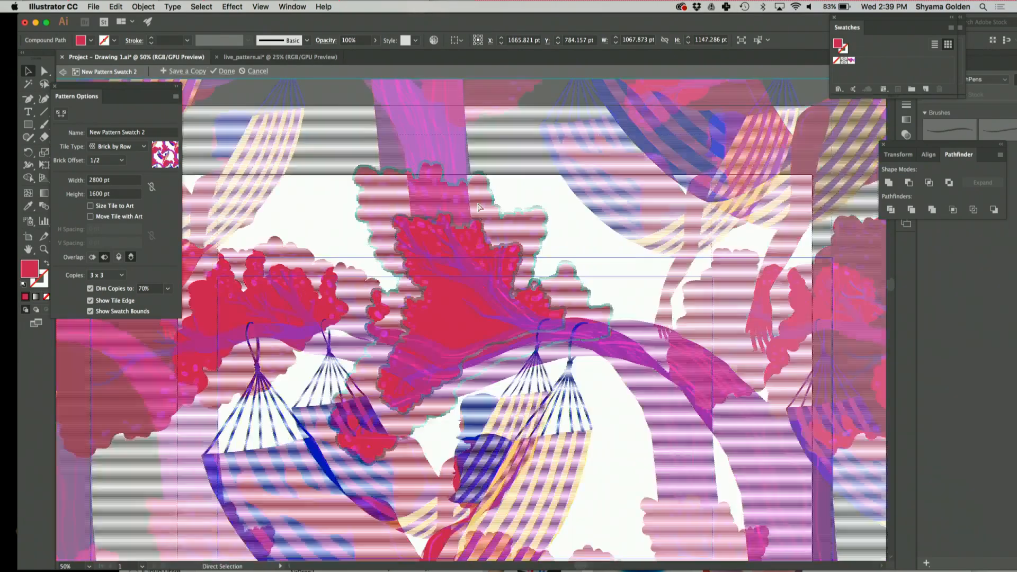
pyautogui.scroll(-1, 477, 206)
pyautogui.hscroll(-1, 478, 207)
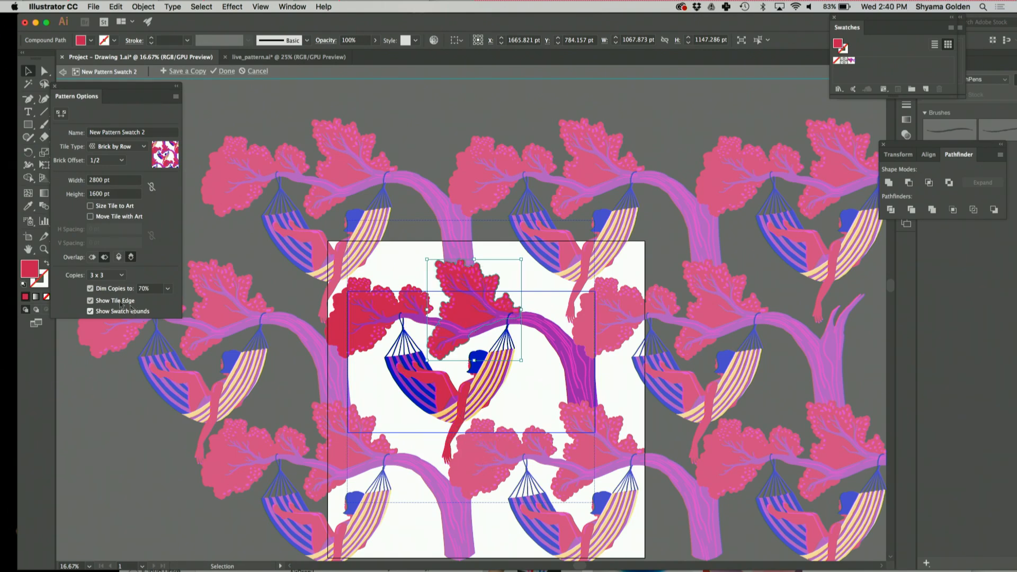
pyautogui.doubleClick(29, 270)
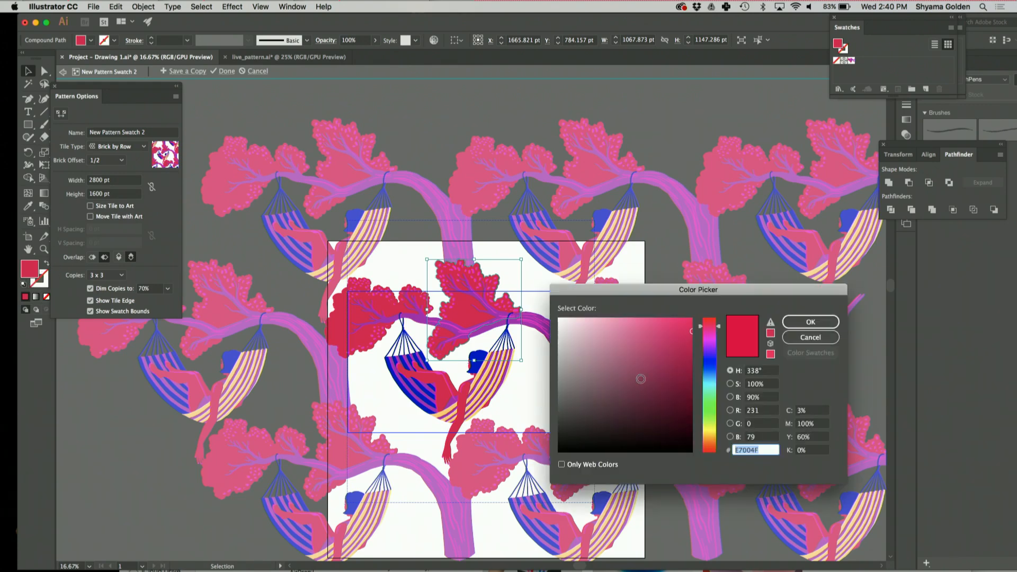
pyautogui.click(710, 359)
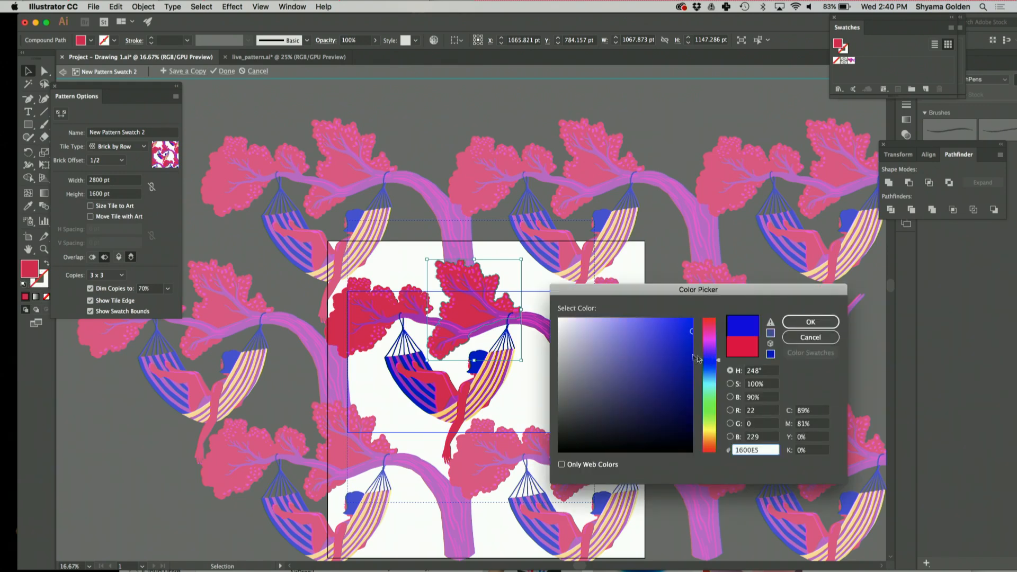
pyautogui.click(636, 337)
pyautogui.click(642, 327)
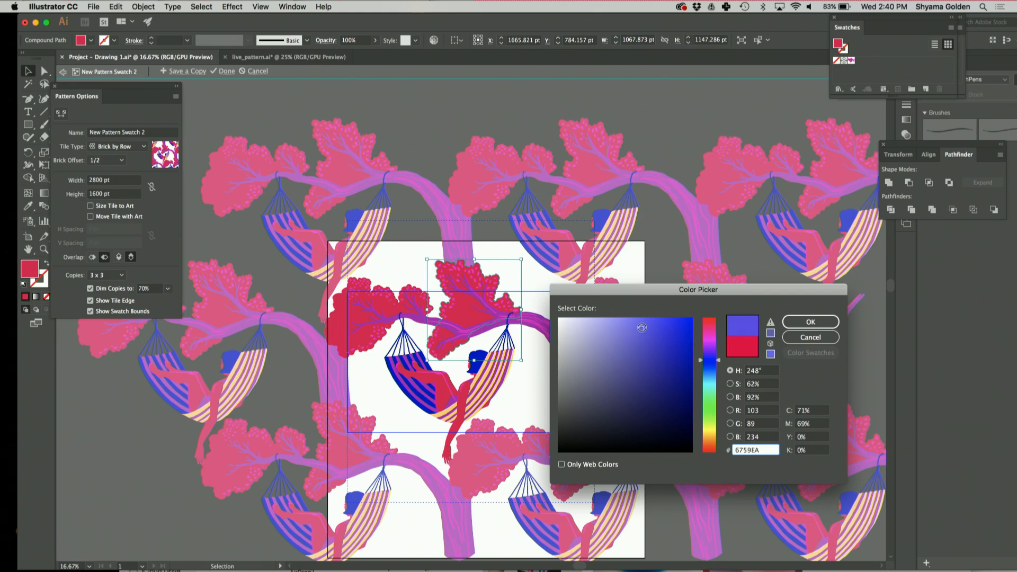
pyautogui.click(810, 321)
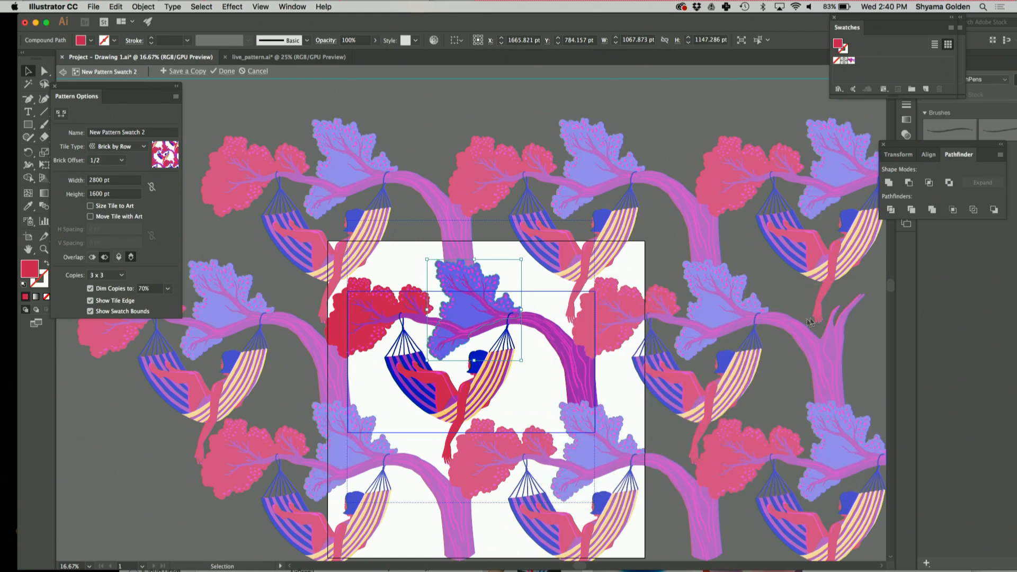
pyautogui.click(523, 396)
pyautogui.scroll(-2, 526, 397)
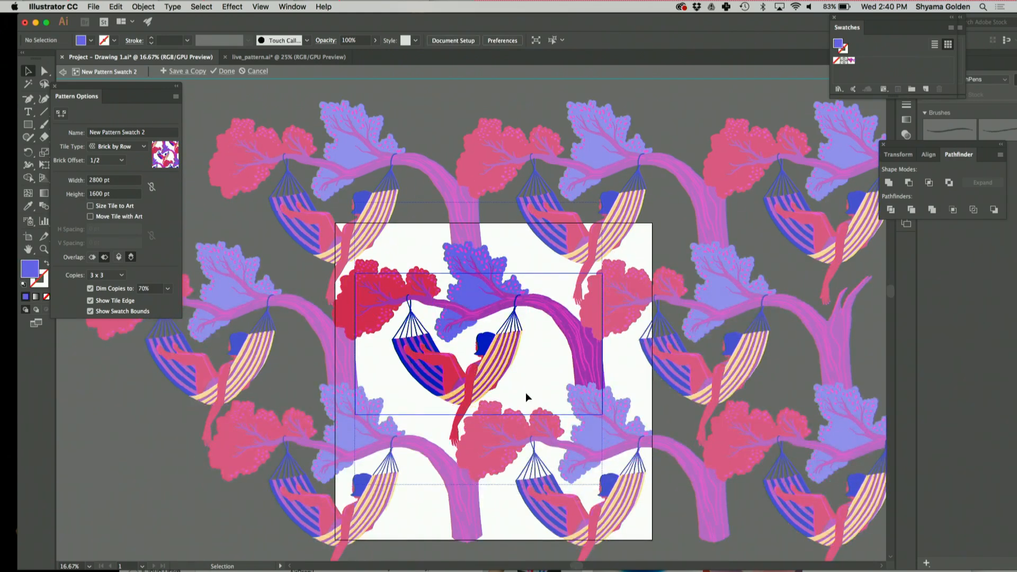
# Match the red leaf cluster at the branch's outer end to the blue-violet cluster using the Eyedropper, and deselect it
pyautogui.click(359, 299)
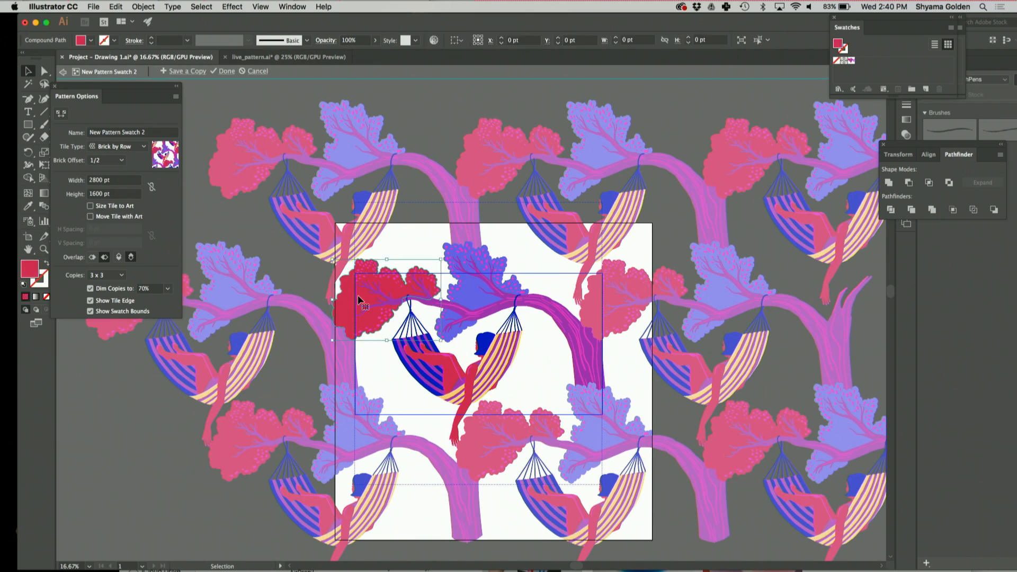
pyautogui.click(27, 208)
pyautogui.click(474, 295)
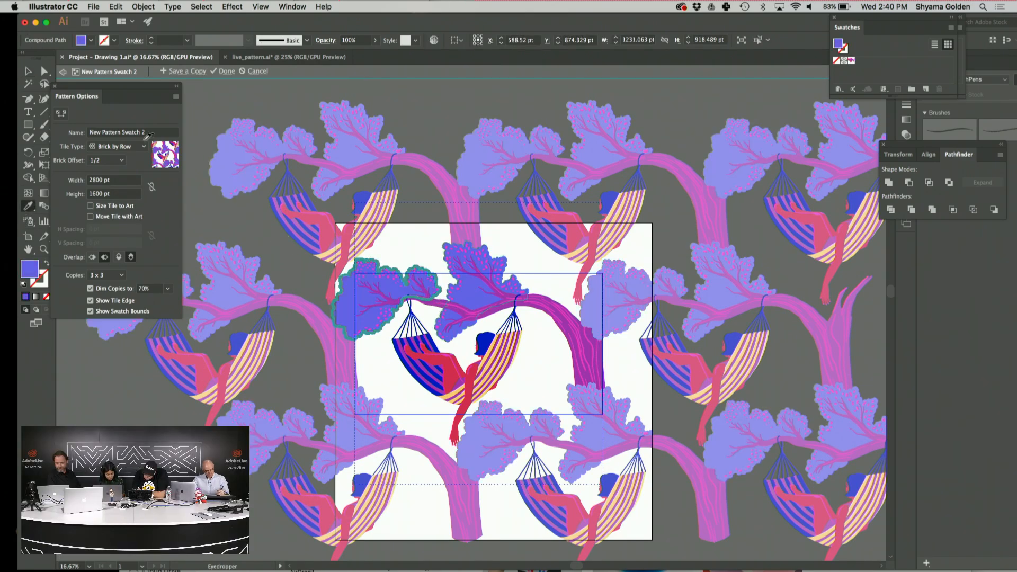
pyautogui.click(28, 84)
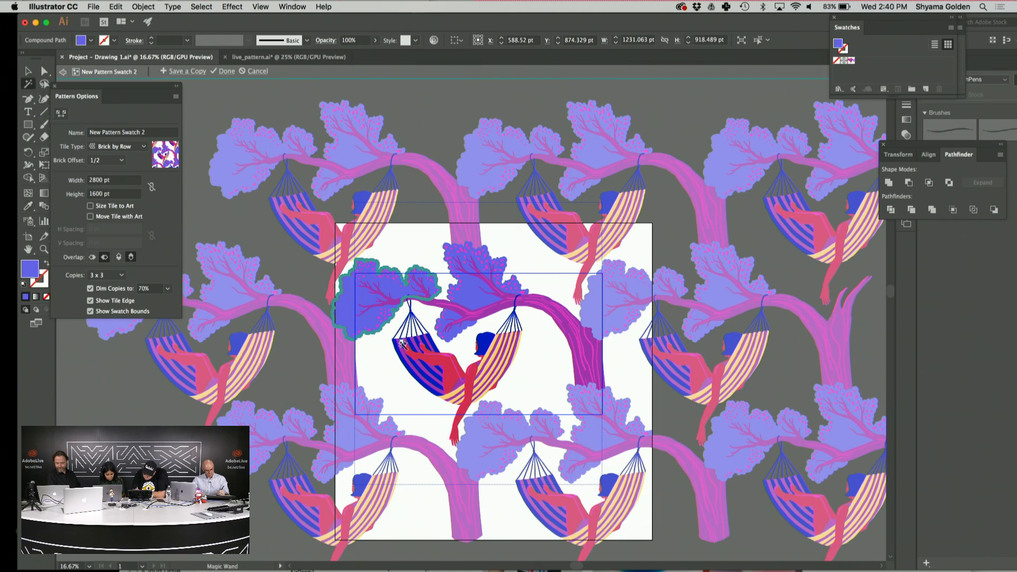
pyautogui.click(536, 401)
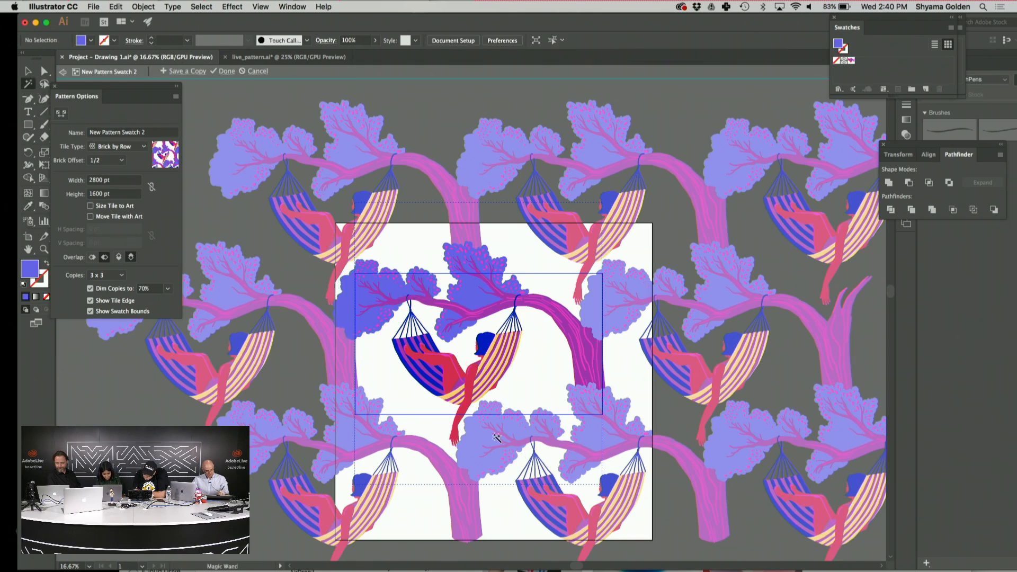
# Select the shapes that make up the dangling arm and hand in the main tile
pyautogui.press('super+plus')
pyautogui.press('super+plus')
pyautogui.scroll(-5, 497, 439)
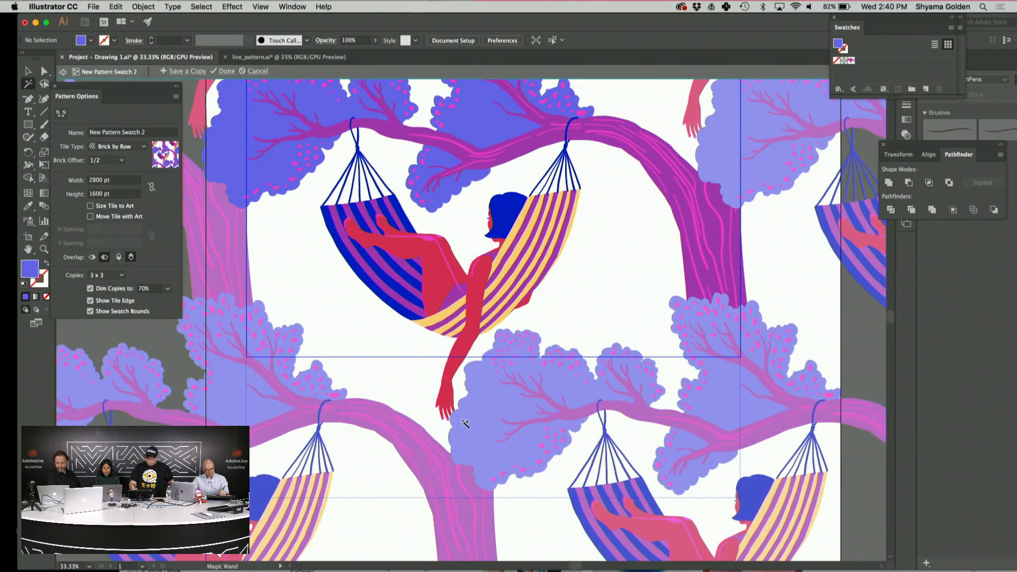
pyautogui.scroll(3, 465, 424)
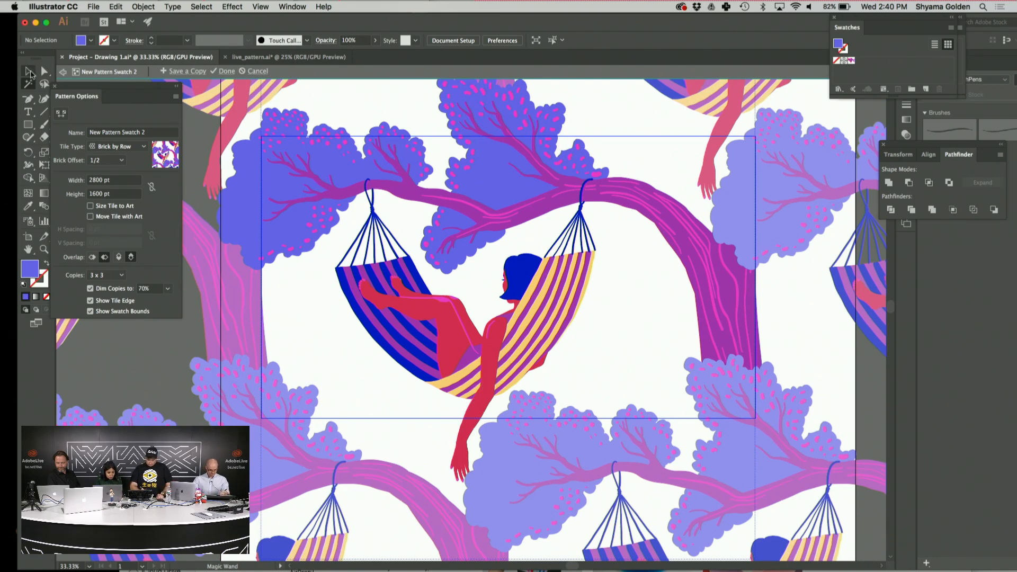
pyautogui.click(29, 72)
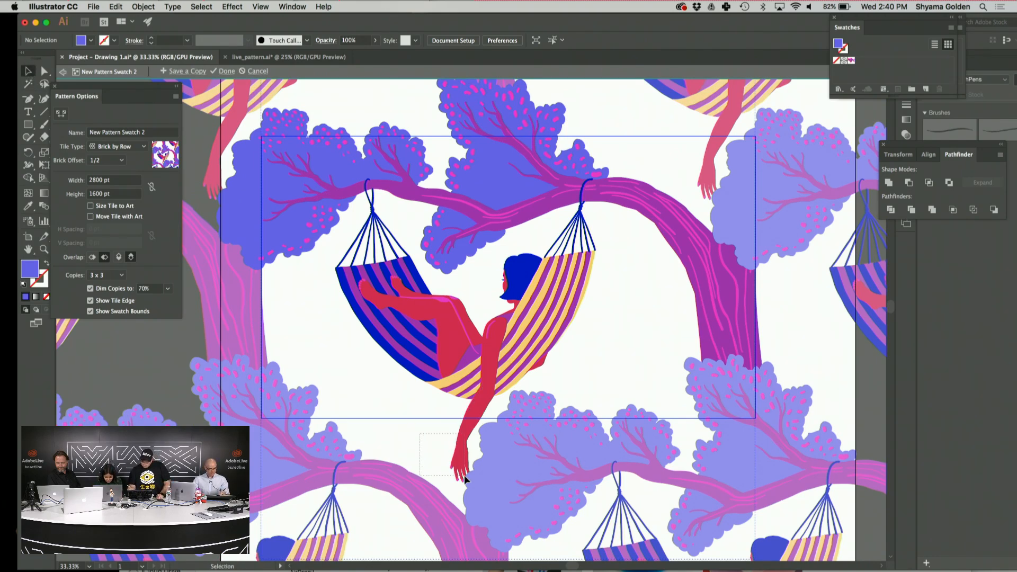
pyautogui.moveTo(462, 480); pyautogui.dragTo(463, 481)
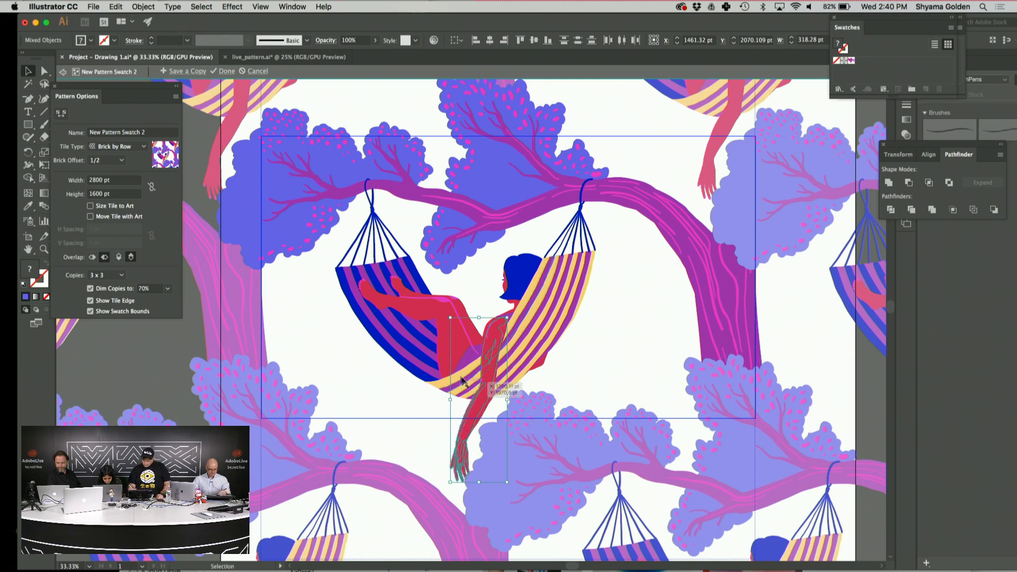
pyautogui.press('super+equal')
pyautogui.press('super+equal')
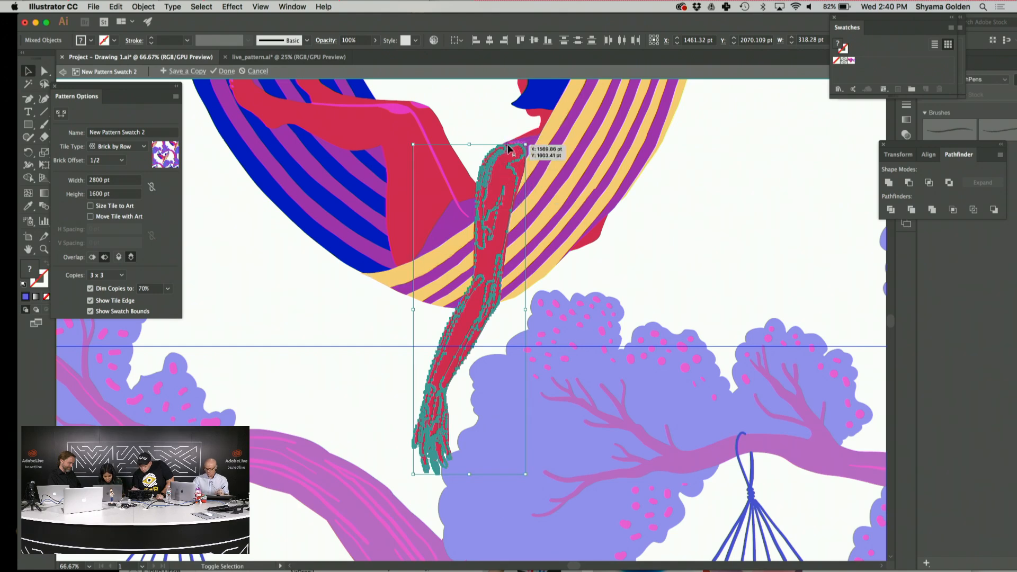
# Check the arm selection up close from the hand to the shoulder, and add the missing shoulder shape
pyautogui.hotkey('ctrl', '+')
pyautogui.hotkey('ctrl', '+')
pyautogui.hotkey('ctrl', '+')
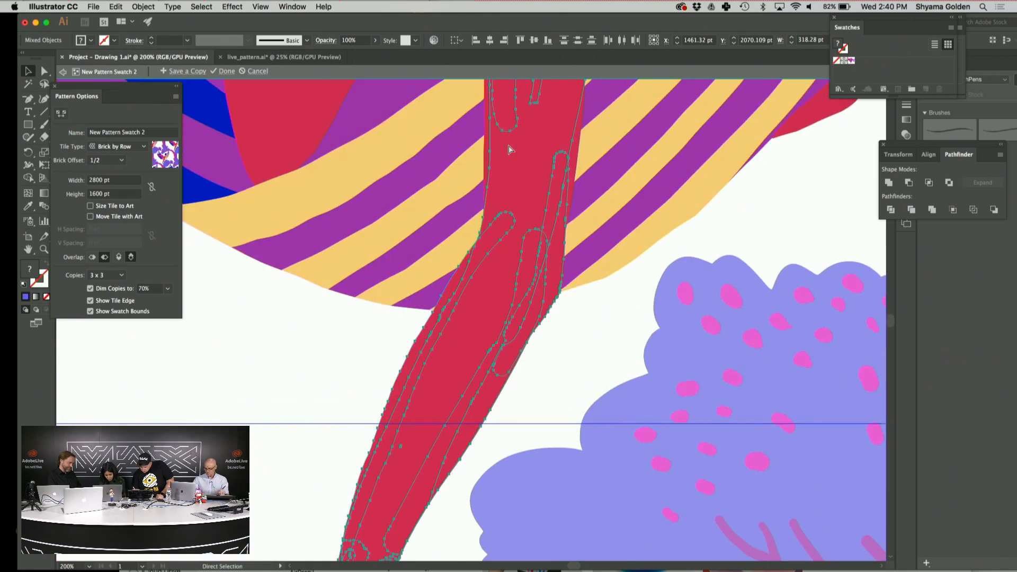
pyautogui.scroll(-5, 509, 150)
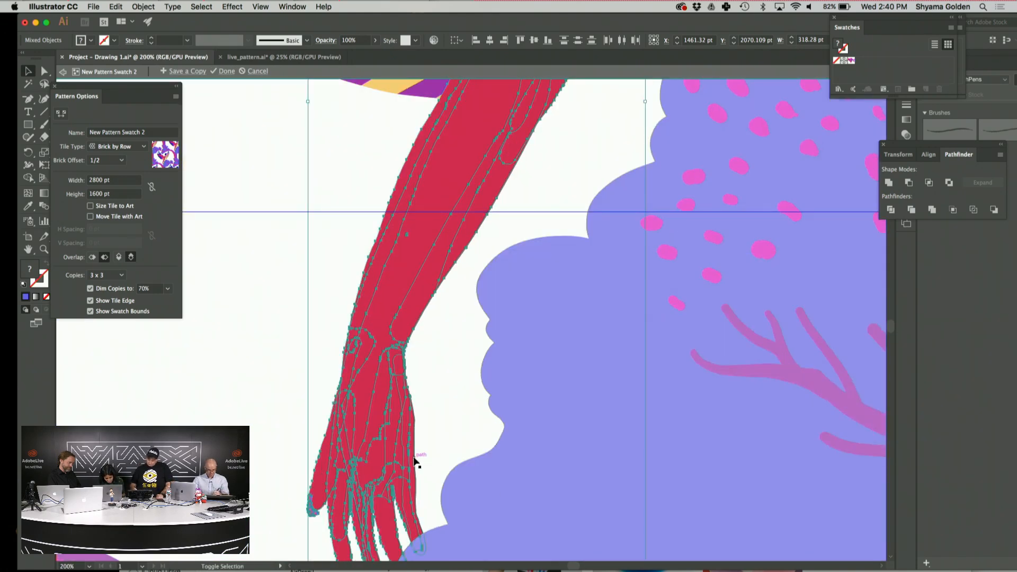
pyautogui.scroll(5, 440, 374)
pyautogui.scroll(6, 440, 373)
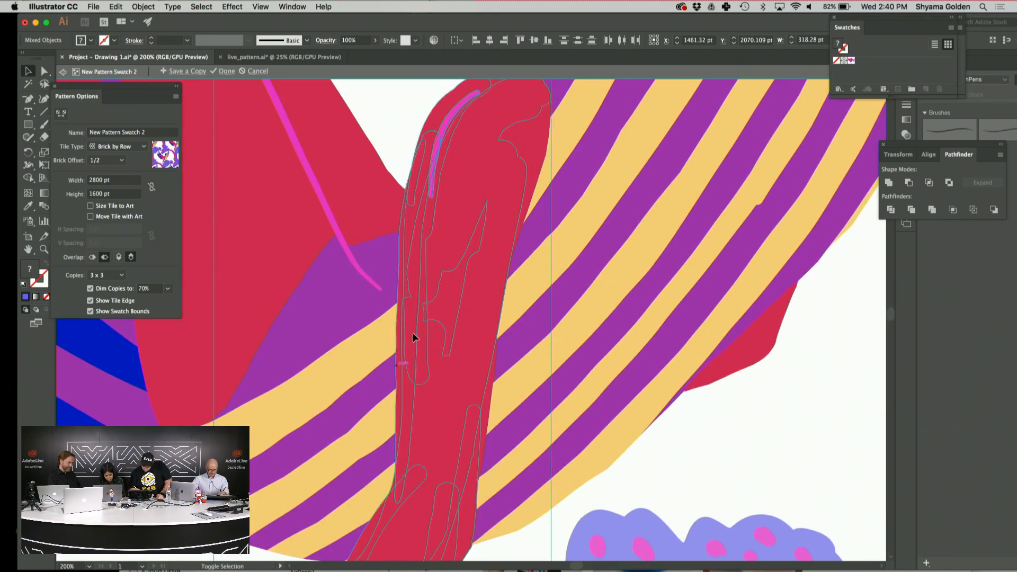
pyautogui.scroll(8, 411, 334)
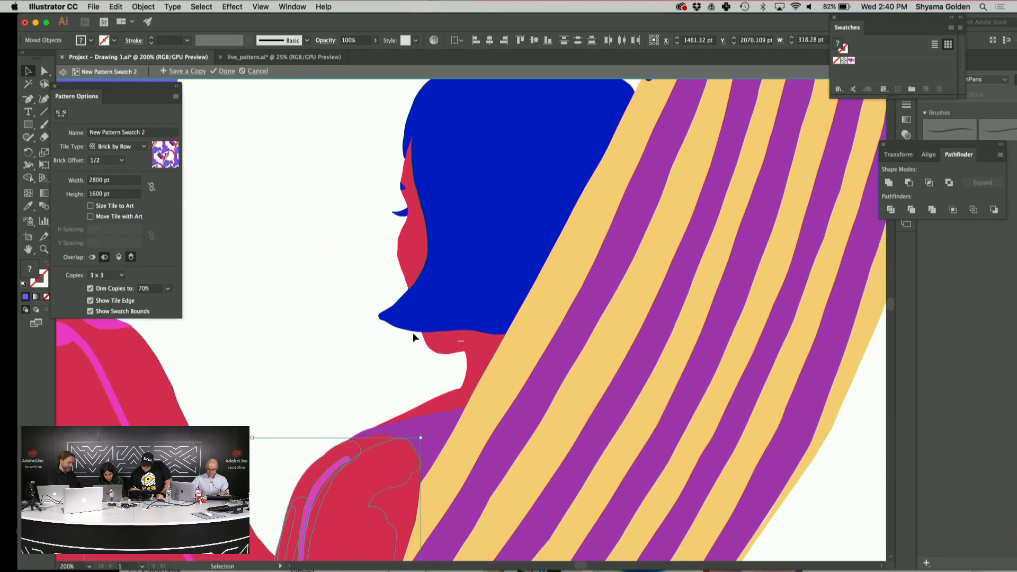
pyautogui.keyDown('shift'); pyautogui.click(381, 430); pyautogui.keyUp('shift')
pyautogui.scroll(-1, 325, 392)
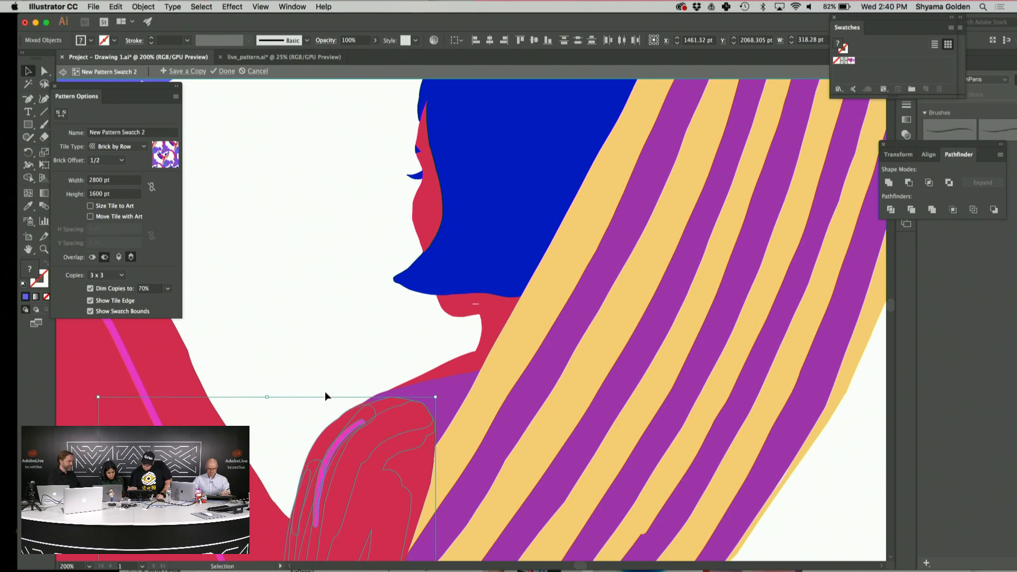
# Try to unite all the selected arm shapes with Pathfinder, and undo the union
pyautogui.click(291, 7)
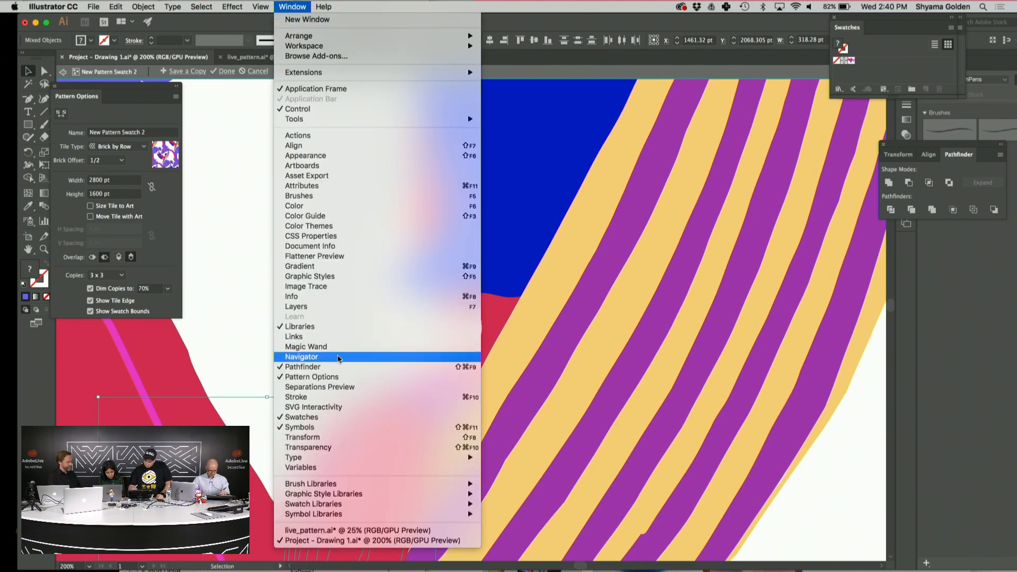
pyautogui.click(684, 266)
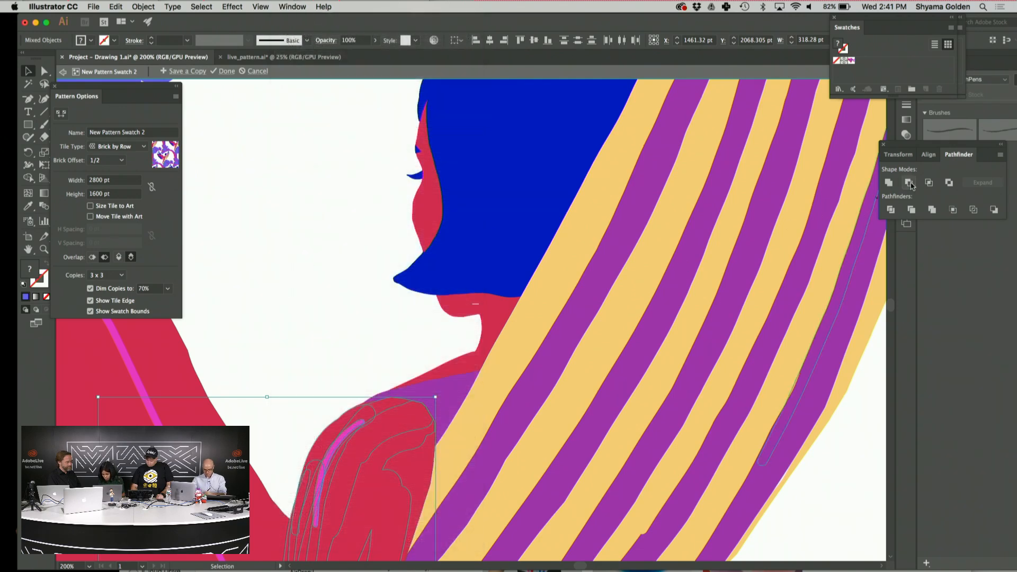
pyautogui.click(887, 183)
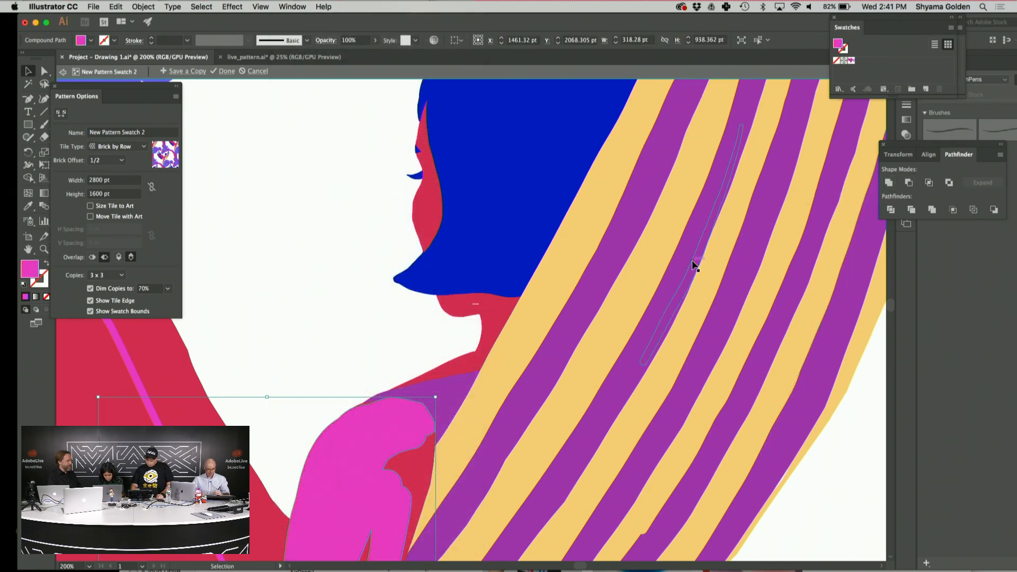
pyautogui.press('a')
pyautogui.press('super+z')
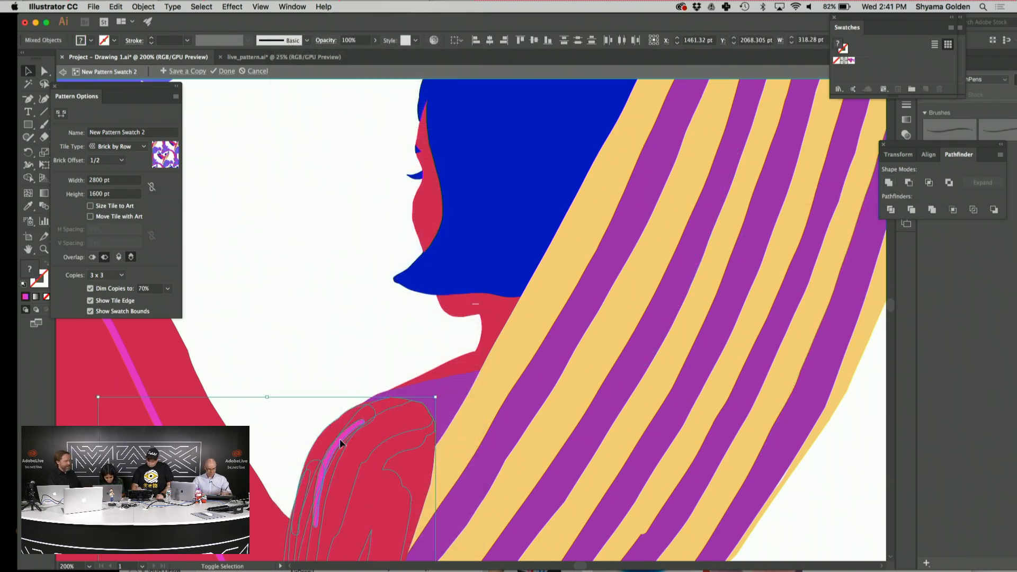
# Select the red shapes that make up the shoulder and upper arm, leaving out the pink highlight line
pyautogui.click(337, 362)
pyautogui.scroll(-5, 337, 363)
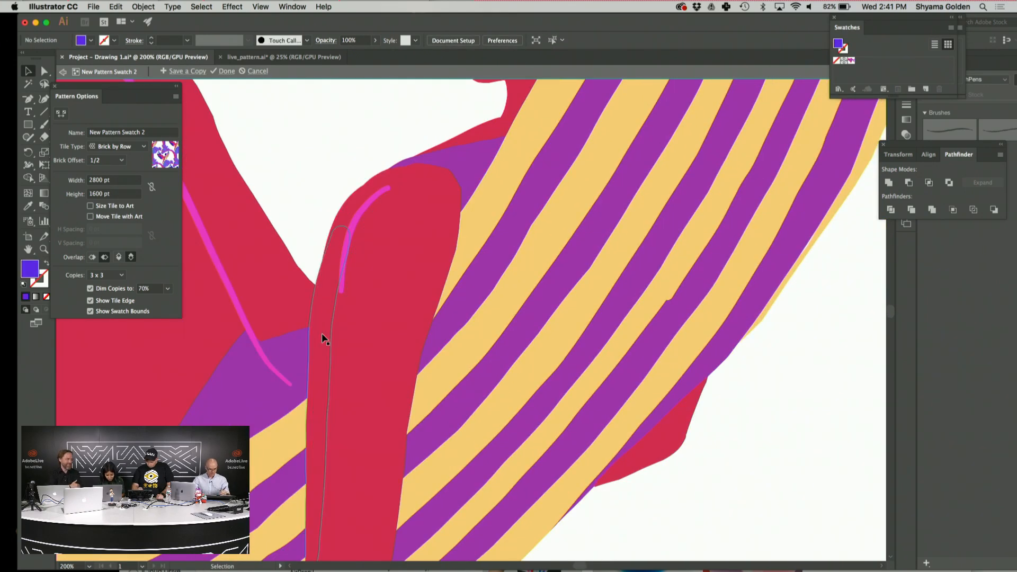
pyautogui.click(323, 338)
pyautogui.keyDown('shift'); pyautogui.click(379, 345); pyautogui.keyUp('shift')
pyautogui.keyDown('shift'); pyautogui.click(352, 201); pyautogui.keyUp('shift')
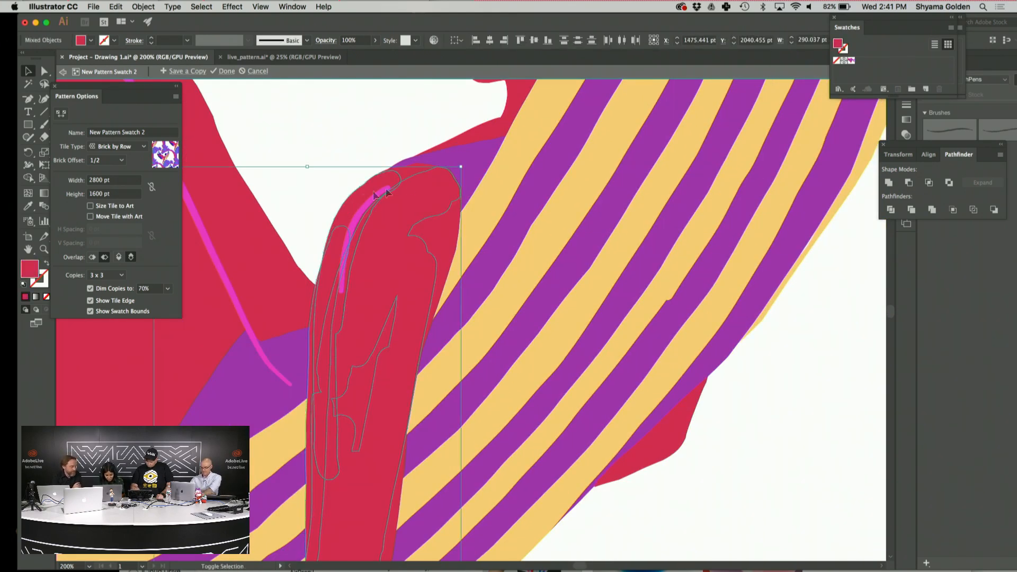
pyautogui.keyDown('shift'); pyautogui.click(421, 169); pyautogui.keyUp('shift')
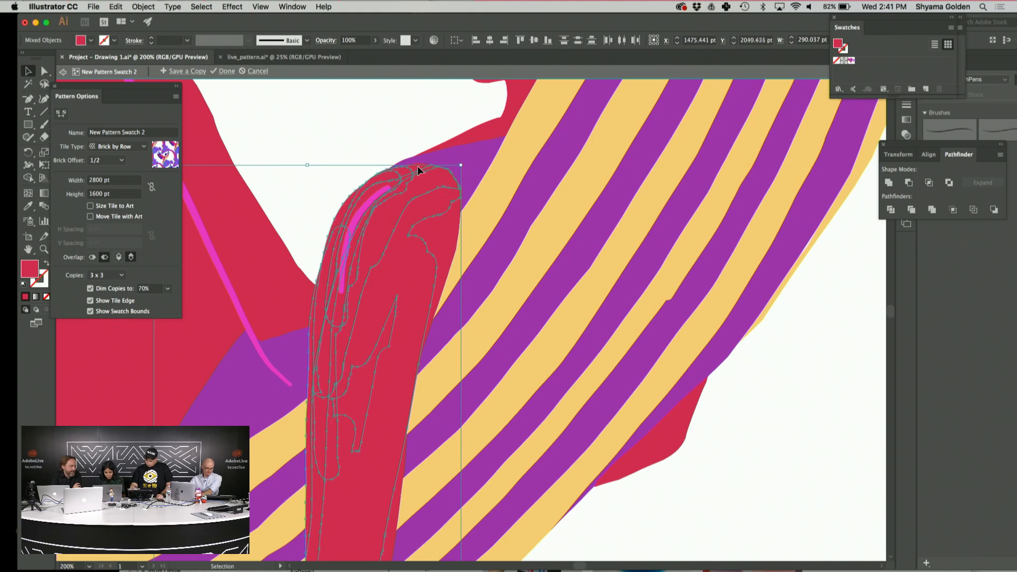
pyautogui.keyDown('shift'); pyautogui.click(418, 169); pyautogui.keyUp('shift')
pyautogui.keyDown('shift'); pyautogui.click(446, 237); pyautogui.keyUp('shift')
pyautogui.keyDown('shift'); pyautogui.click(429, 239); pyautogui.keyUp('shift')
pyautogui.keyDown('shift'); pyautogui.click(424, 271); pyautogui.keyUp('shift')
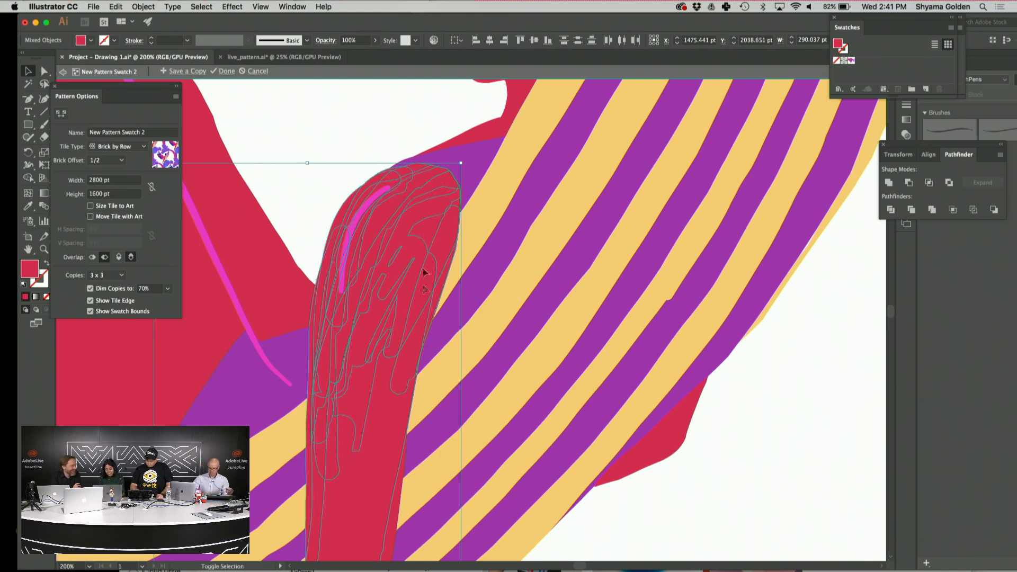
# Add the red elbow and forearm shapes to the selection
pyautogui.scroll(-20, 423, 319)
pyautogui.scroll(11, 423, 319)
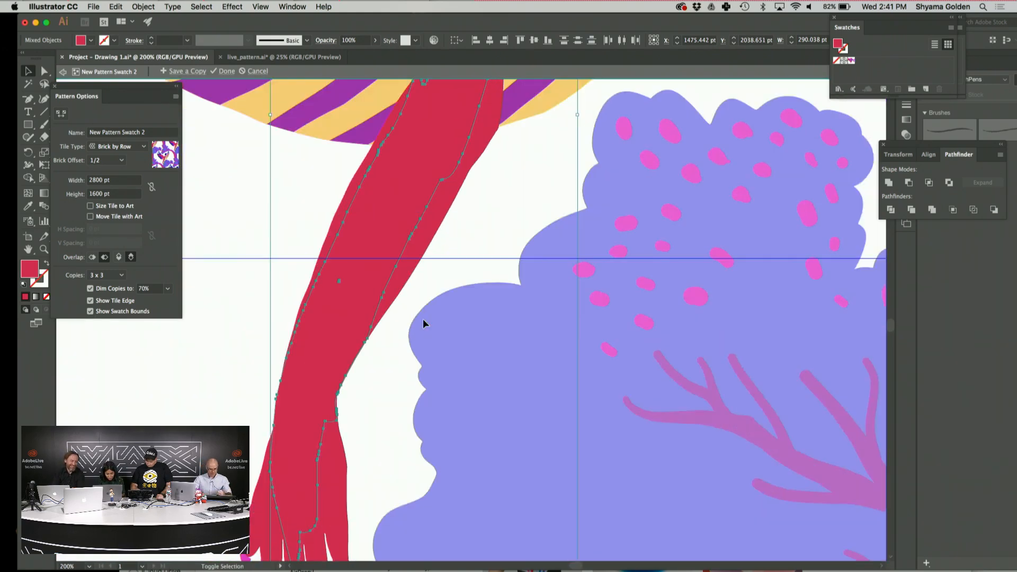
pyautogui.scroll(1, 423, 319)
pyautogui.keyDown('shift'); pyautogui.click(365, 200); pyautogui.keyUp('shift')
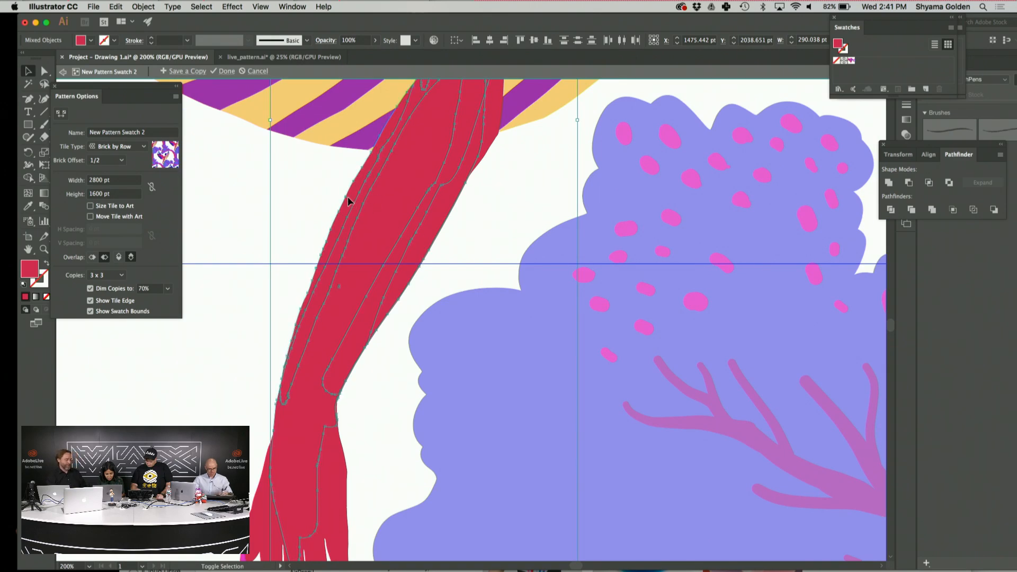
pyautogui.scroll(10, 349, 200)
pyautogui.keyDown('shift'); pyautogui.click(473, 149); pyautogui.keyUp('shift')
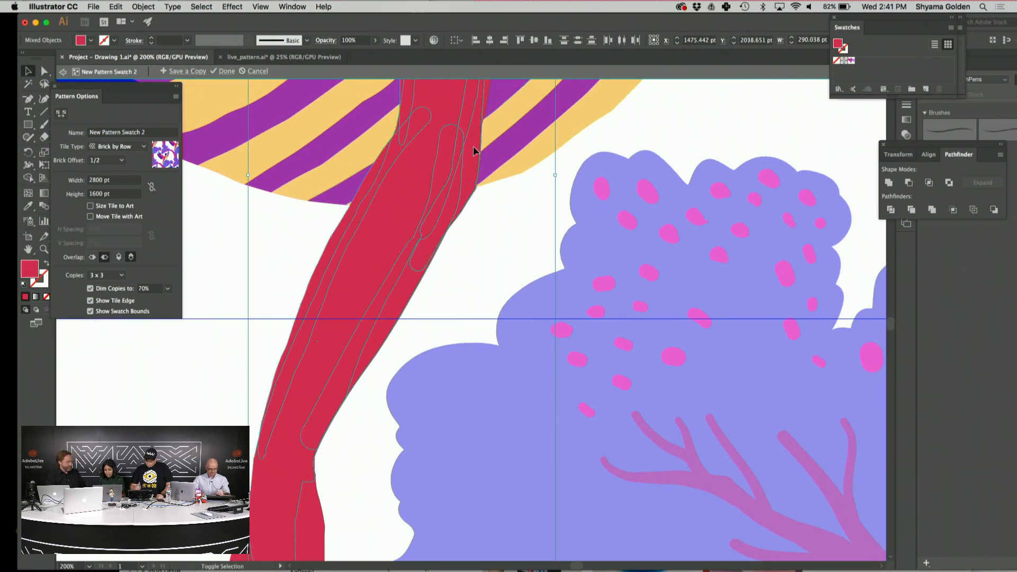
pyautogui.scroll(20, 472, 146)
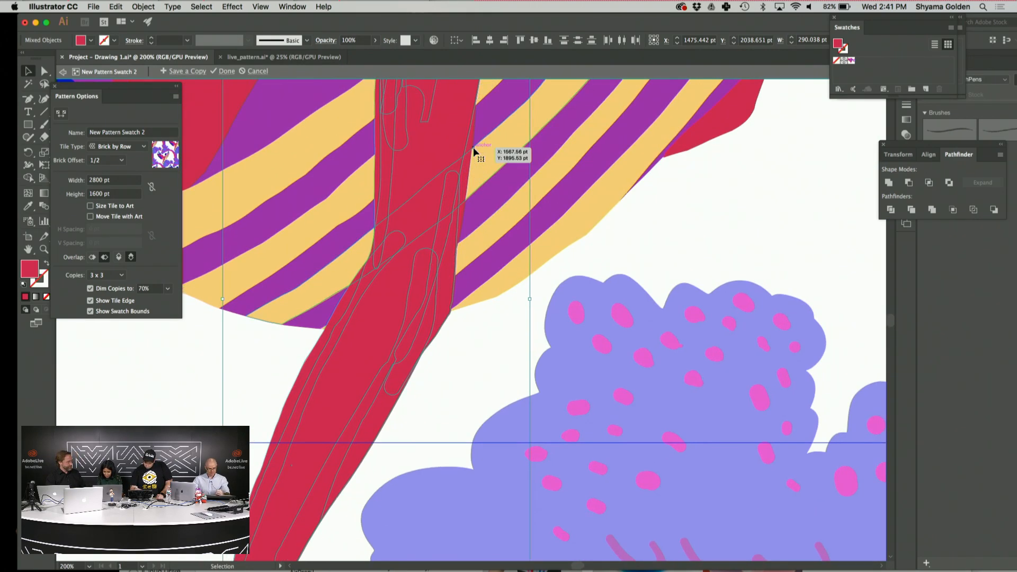
pyautogui.scroll(5, 473, 149)
pyautogui.keyDown('shift'); pyautogui.click(457, 207); pyautogui.keyUp('shift')
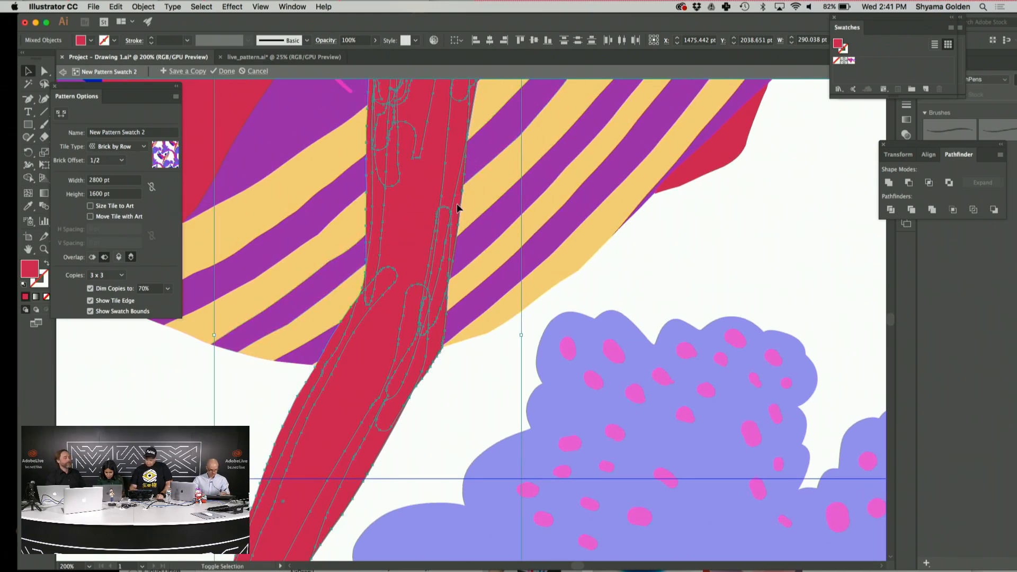
pyautogui.scroll(-4, 447, 241)
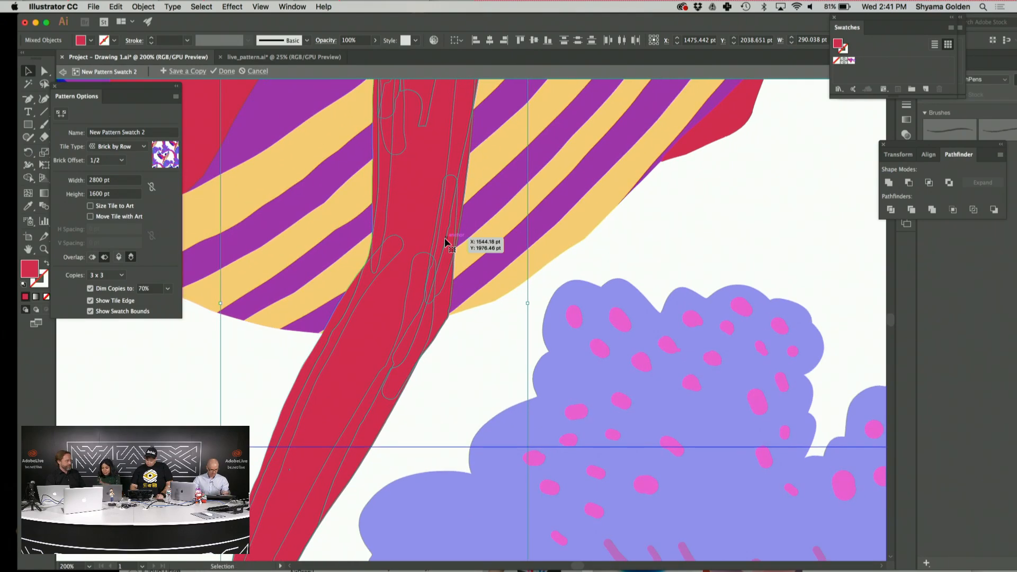
# Add the red palm and finger shapes of the hand to the selection, leaving out the pink nails
pyautogui.scroll(-20, 447, 242)
pyautogui.hscroll(-8, 446, 242)
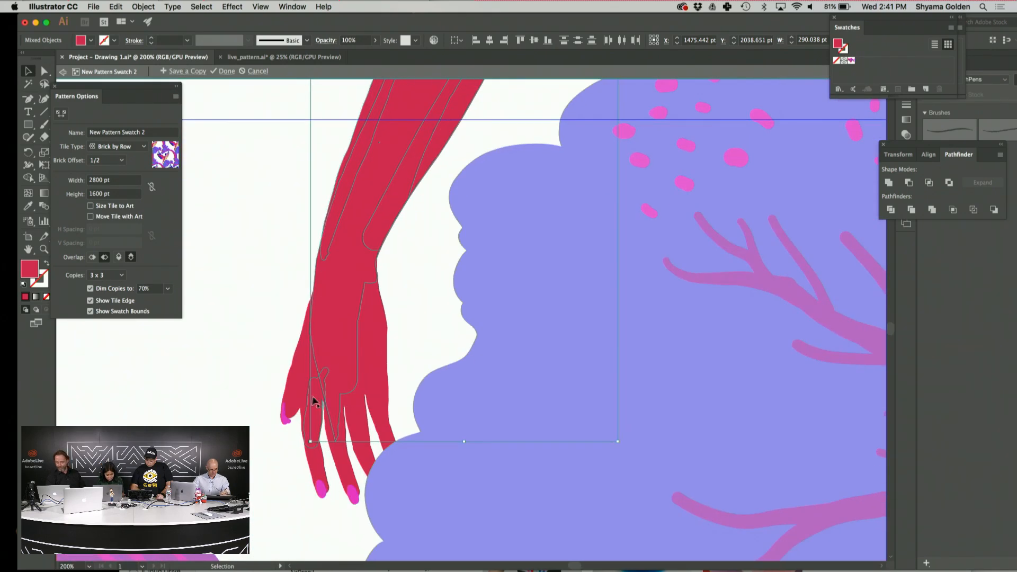
pyautogui.keyDown('shift'); pyautogui.click(297, 395); pyautogui.keyUp('shift')
pyautogui.keyDown('shift'); pyautogui.click(303, 426); pyautogui.keyUp('shift')
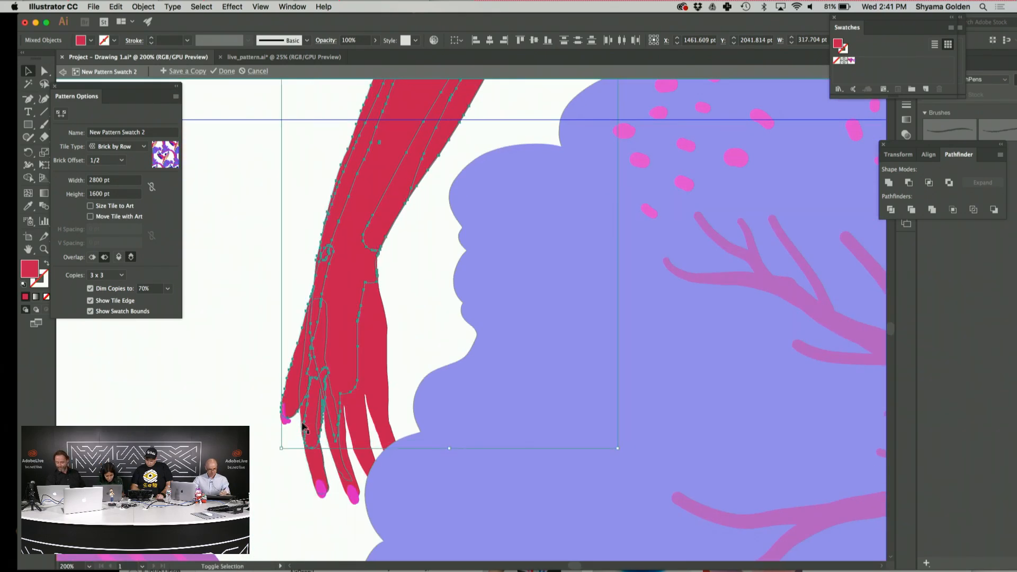
pyautogui.keyDown('shift'); pyautogui.click(304, 418); pyautogui.keyUp('shift')
pyautogui.keyDown('shift'); pyautogui.click(334, 441); pyautogui.keyUp('shift')
pyautogui.keyDown('shift'); pyautogui.click(347, 438); pyautogui.keyUp('shift')
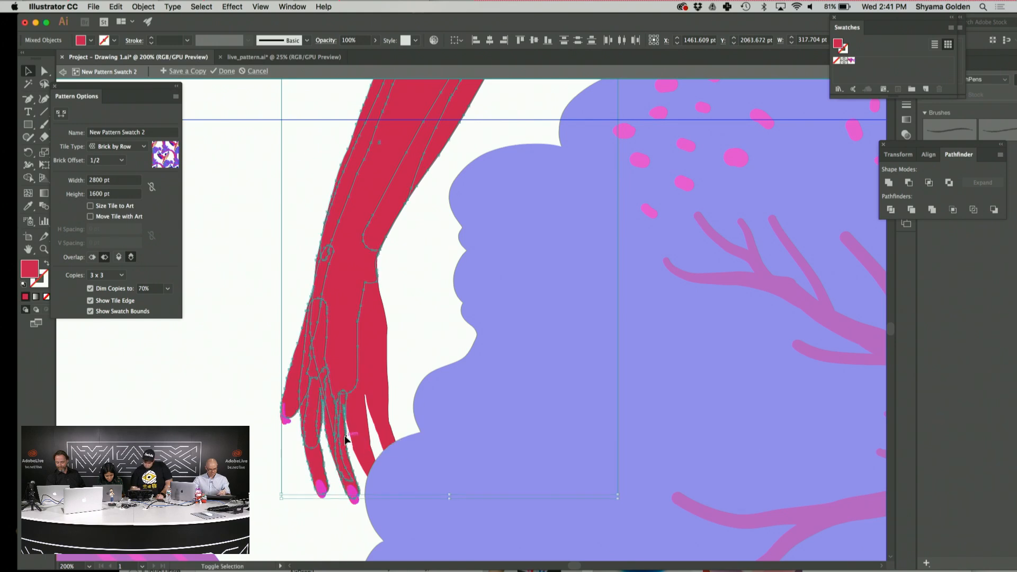
pyautogui.keyDown('shift'); pyautogui.click(377, 380); pyautogui.keyUp('shift')
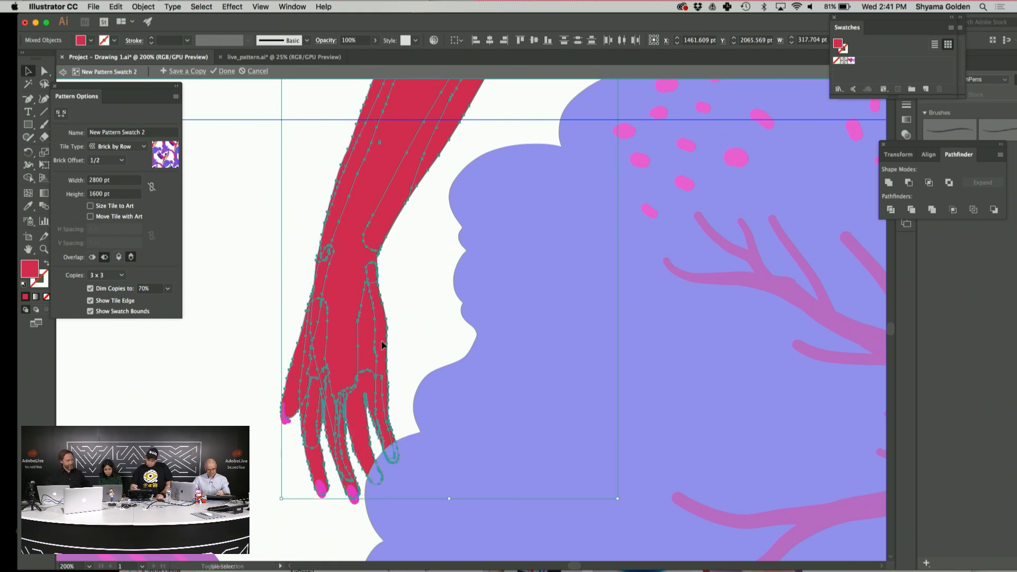
pyautogui.keyDown('shift'); pyautogui.click(379, 345); pyautogui.keyUp('shift')
pyautogui.keyDown('shift'); pyautogui.click(367, 347); pyautogui.keyUp('shift')
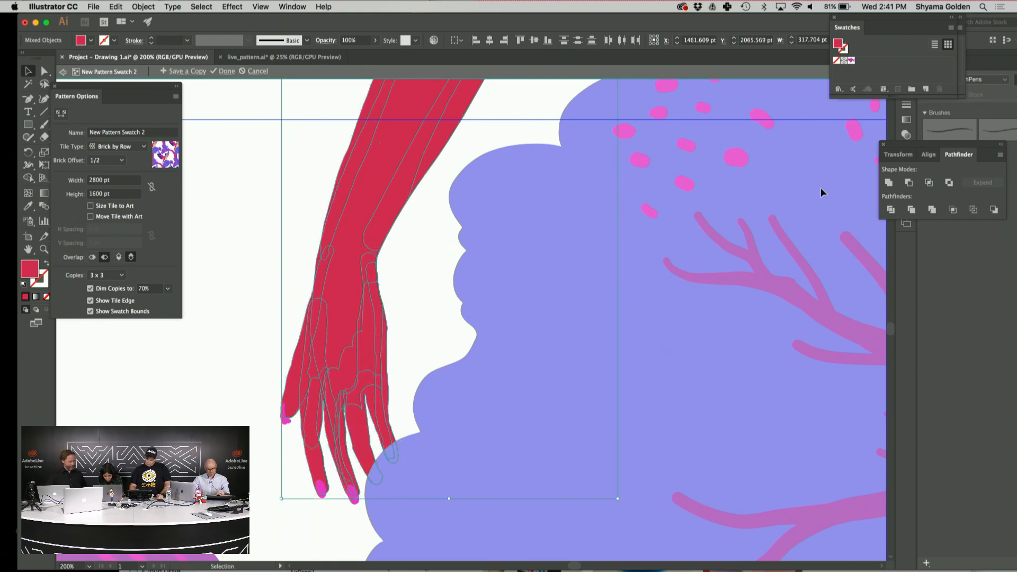
# Unite the selected arm shapes with Pathfinder, merging in the leftover pieces inside the hand and upper arm
pyautogui.click(889, 183)
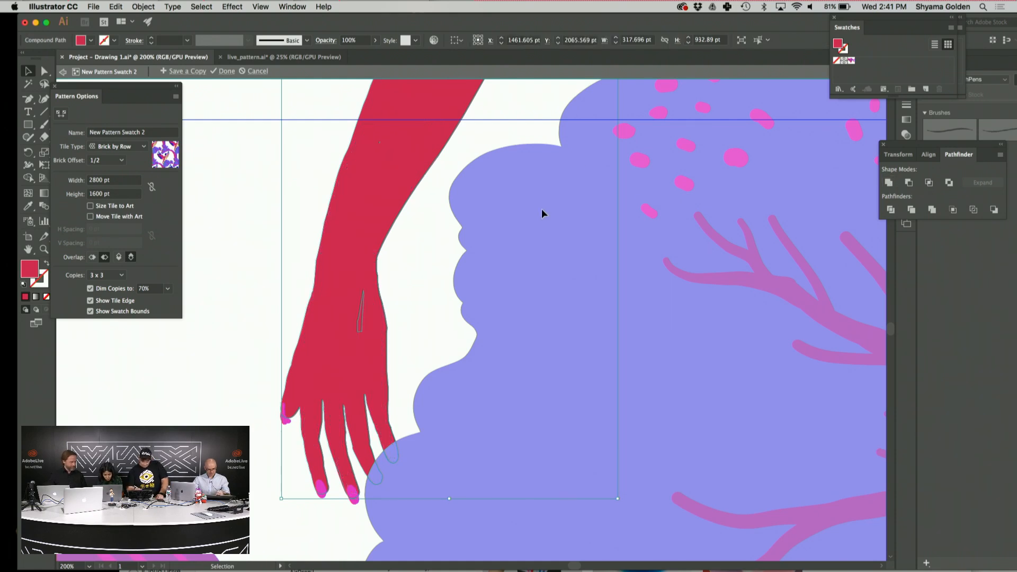
pyautogui.keyDown('shift'); pyautogui.click(360, 326); pyautogui.keyUp('shift')
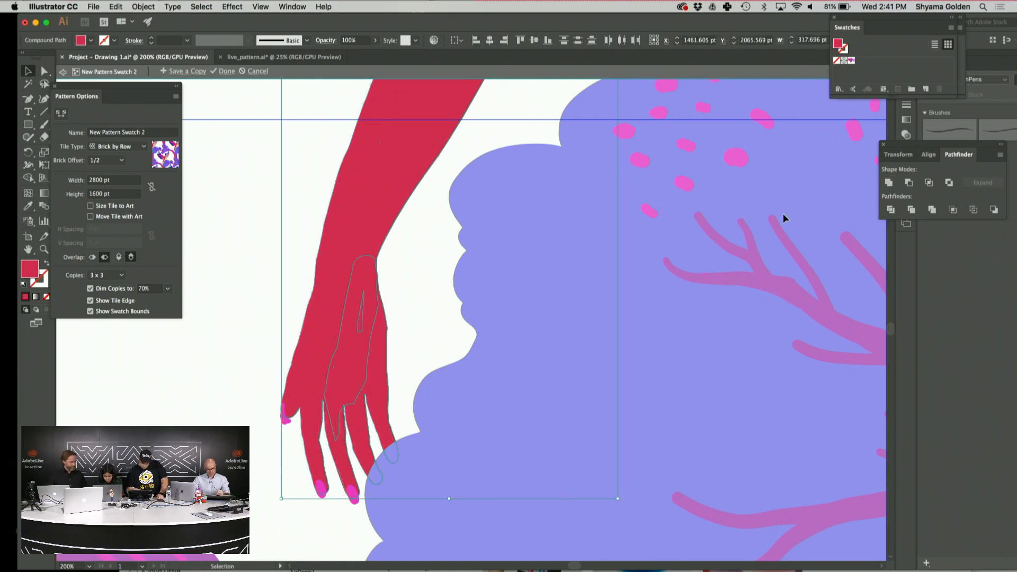
pyautogui.click(890, 183)
pyautogui.scroll(10, 535, 301)
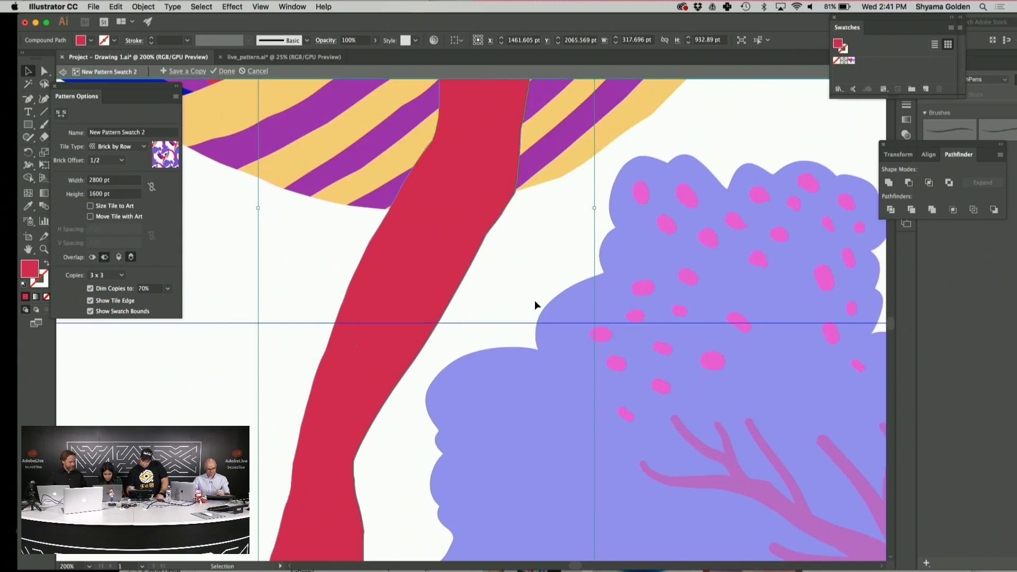
pyautogui.scroll(5, 535, 300)
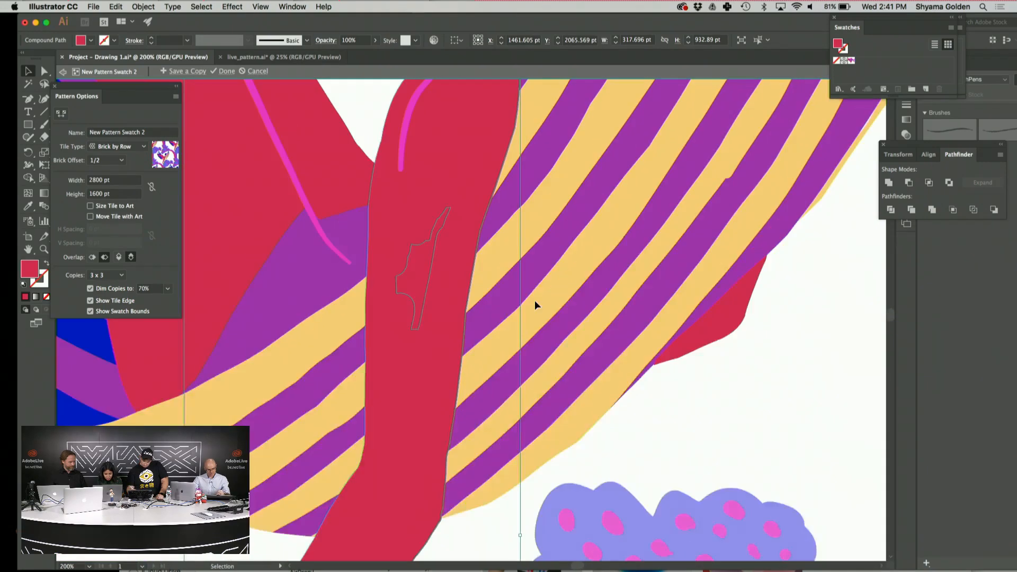
pyautogui.keyDown('shift'); pyautogui.click(415, 279); pyautogui.keyUp('shift')
pyautogui.click(888, 183)
pyautogui.scroll(3, 760, 243)
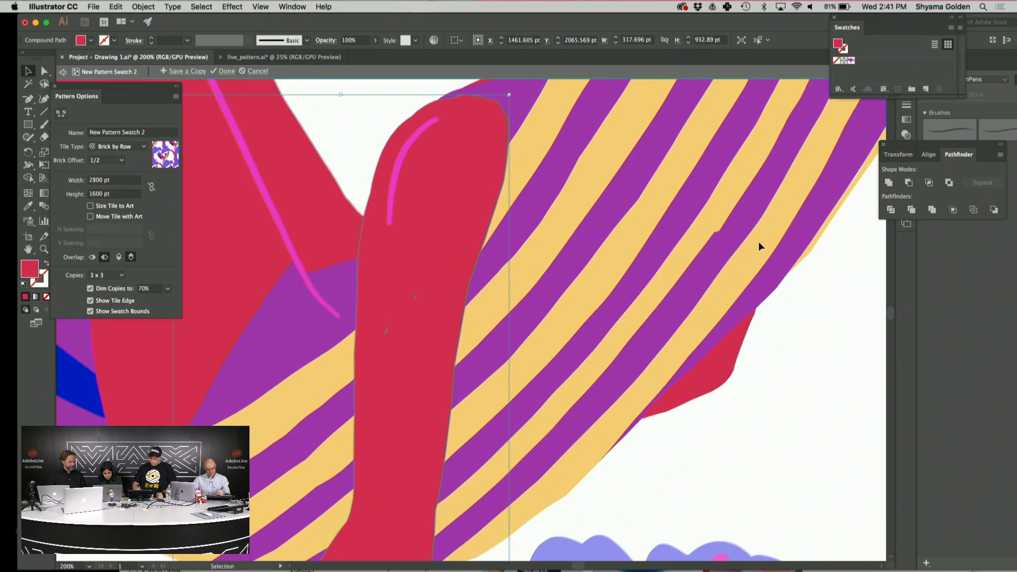
# Add the pink highlight line on the shoulder to the united arm's selection
pyautogui.press('super+1')
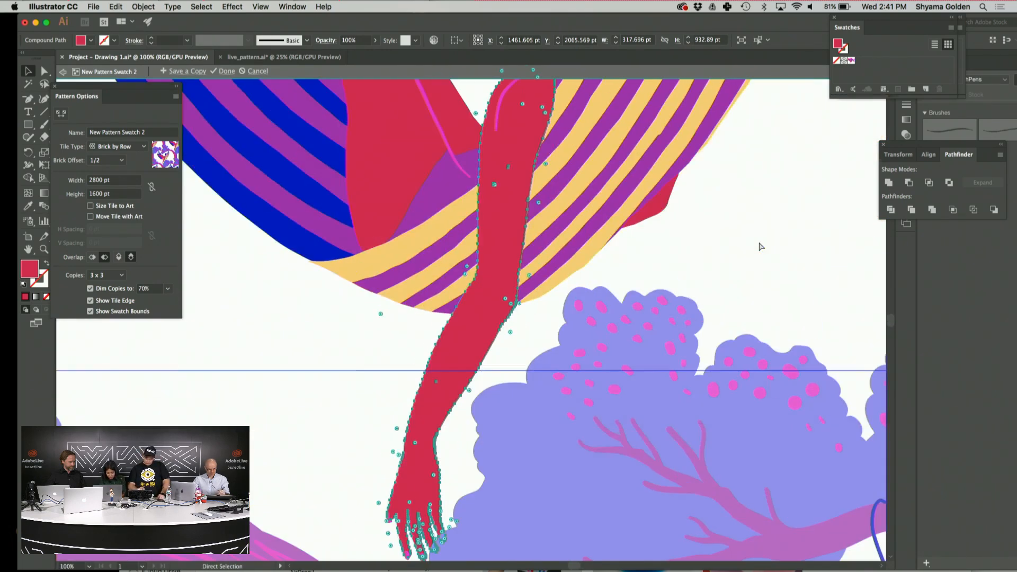
pyautogui.press('super+minus')
pyautogui.press('v')
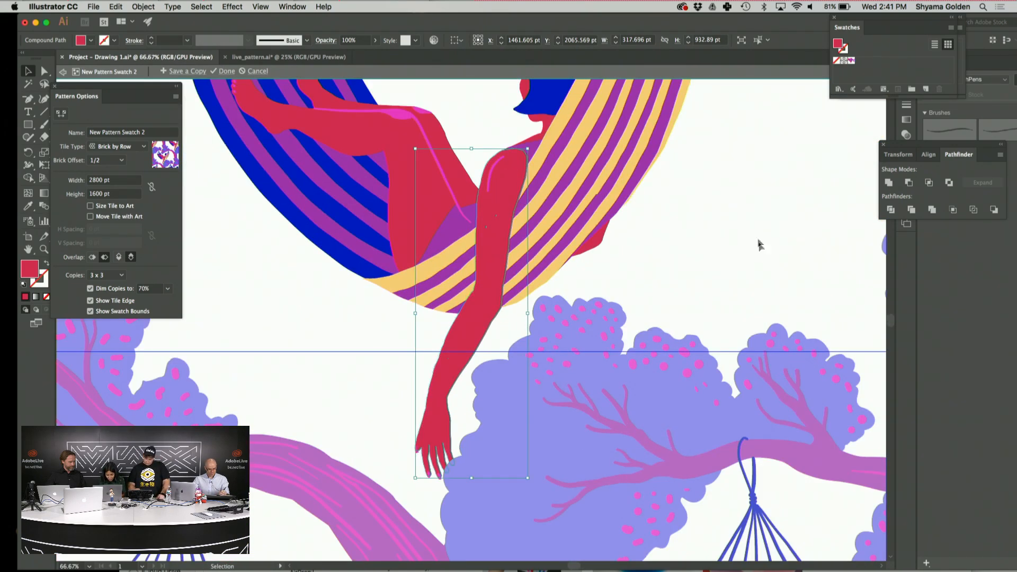
pyautogui.keyDown('shift'); pyautogui.click(490, 177); pyautogui.keyUp('shift')
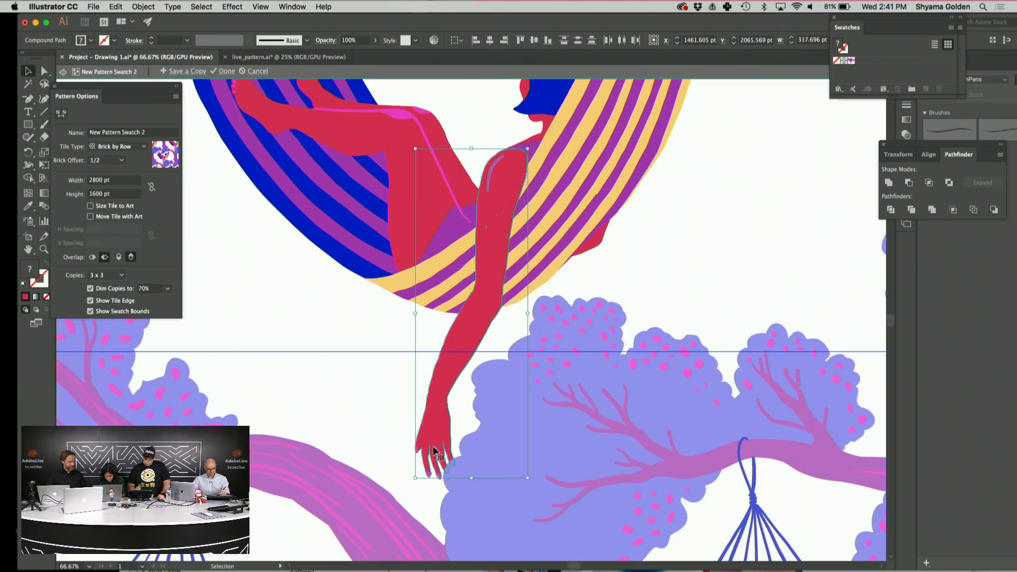
# Add all five fingernails to the selection and group them with the arm and its highlight
pyautogui.press('super+equal')
pyautogui.press('super+equal')
pyautogui.press('super+equal')
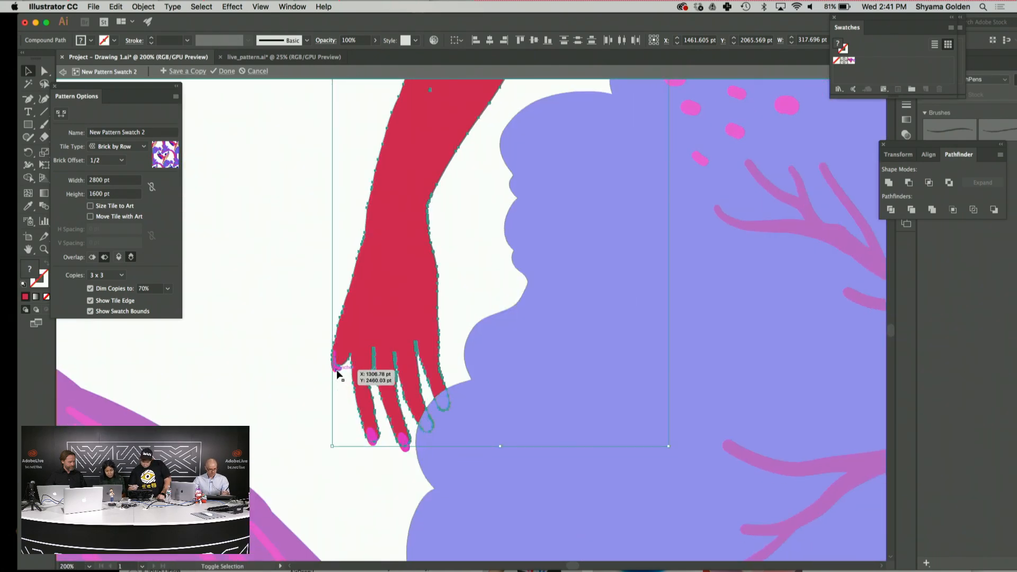
pyautogui.keyDown('shift'); pyautogui.click(334, 373); pyautogui.keyUp('shift')
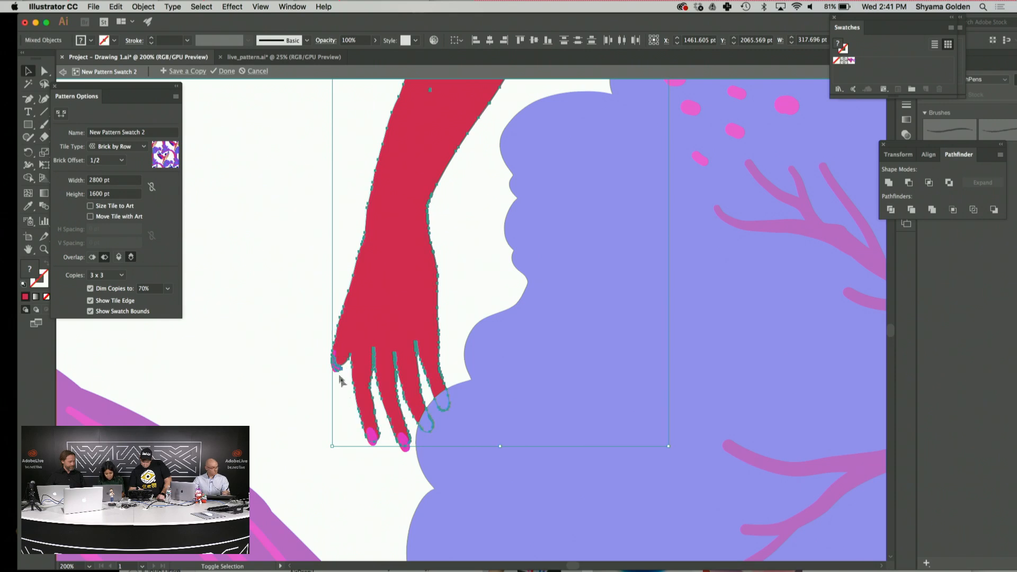
pyautogui.keyDown('shift'); pyautogui.click(370, 438); pyautogui.keyUp('shift')
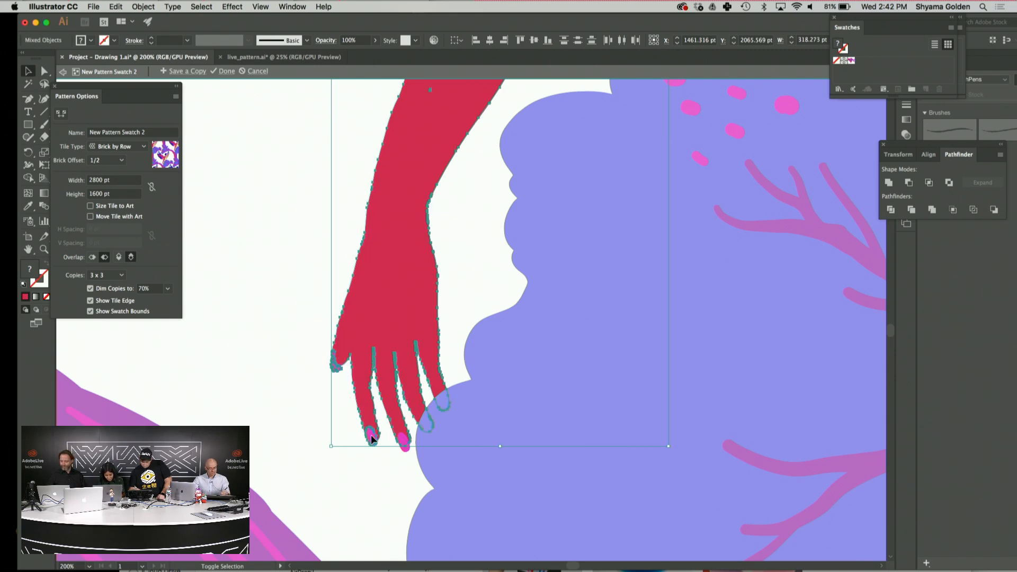
pyautogui.keyDown('shift'); pyautogui.click(403, 442); pyautogui.keyUp('shift')
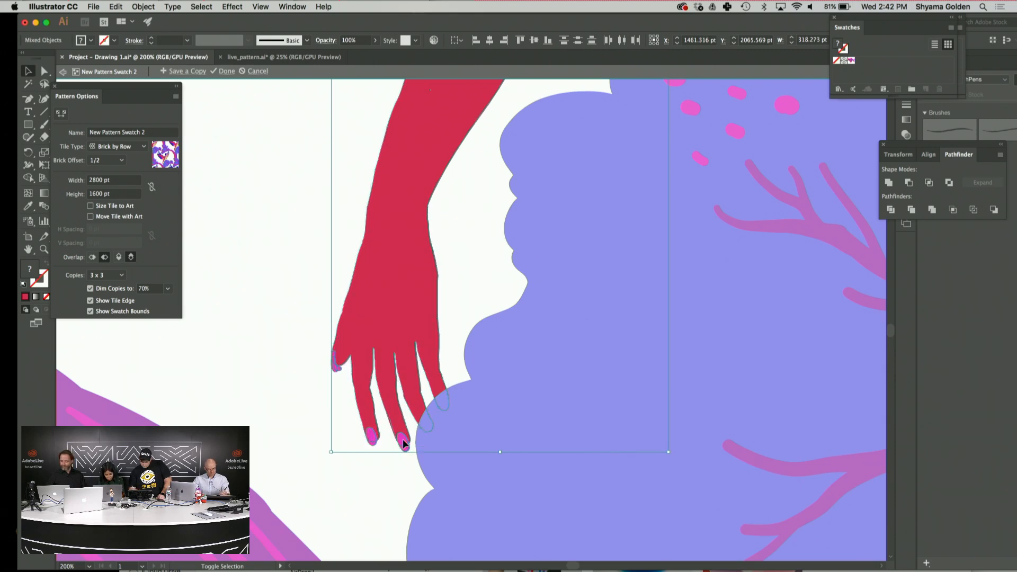
pyautogui.keyDown('shift'); pyautogui.click(429, 427); pyautogui.keyUp('shift')
pyautogui.keyDown('shift'); pyautogui.click(445, 408); pyautogui.keyUp('shift')
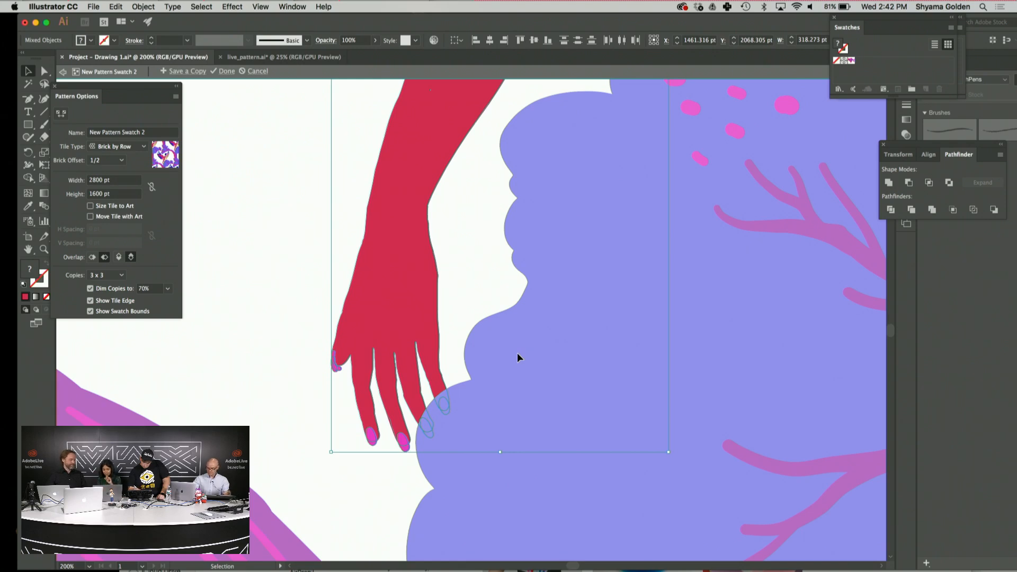
pyautogui.hotkey('ctrl', 'g')
# Try moving the grouped arm onto the dimmed arm copy in the upper-right neighbouring tile, undo the move, and deselect the arm
pyautogui.scroll(4, 517, 352)
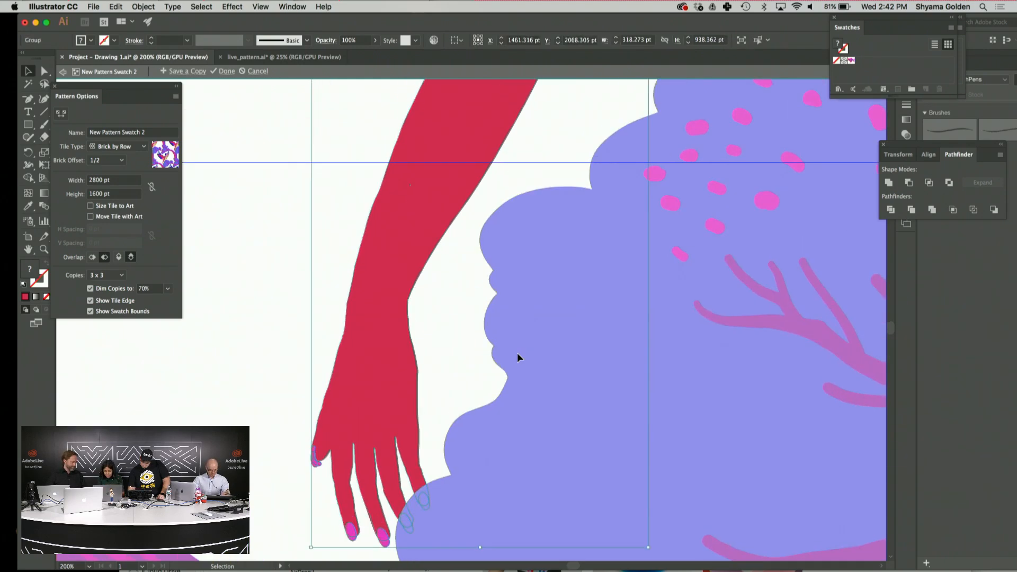
pyautogui.scroll(-5, 517, 353)
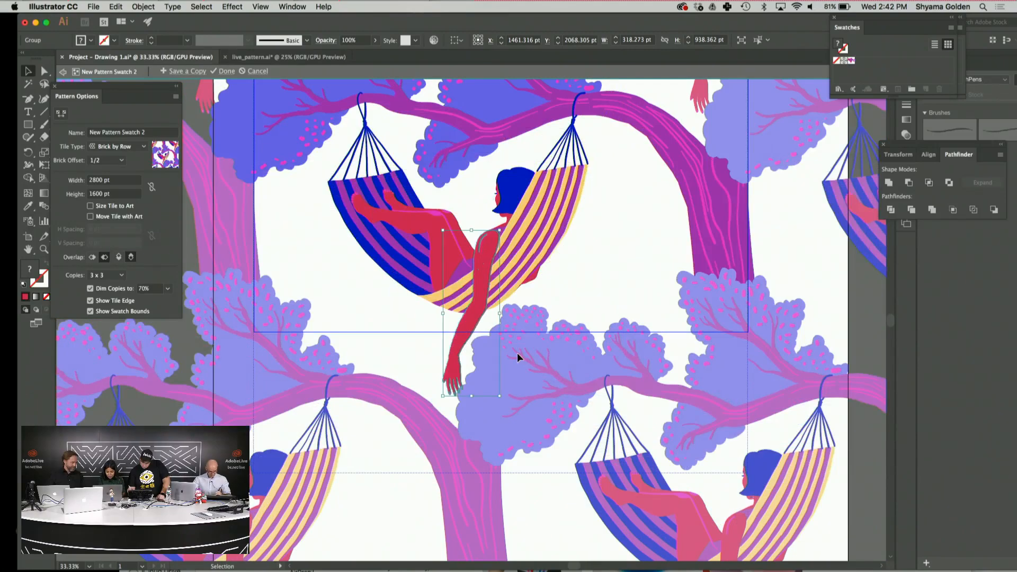
pyautogui.scroll(5, 517, 353)
pyautogui.hscroll(-3, 517, 353)
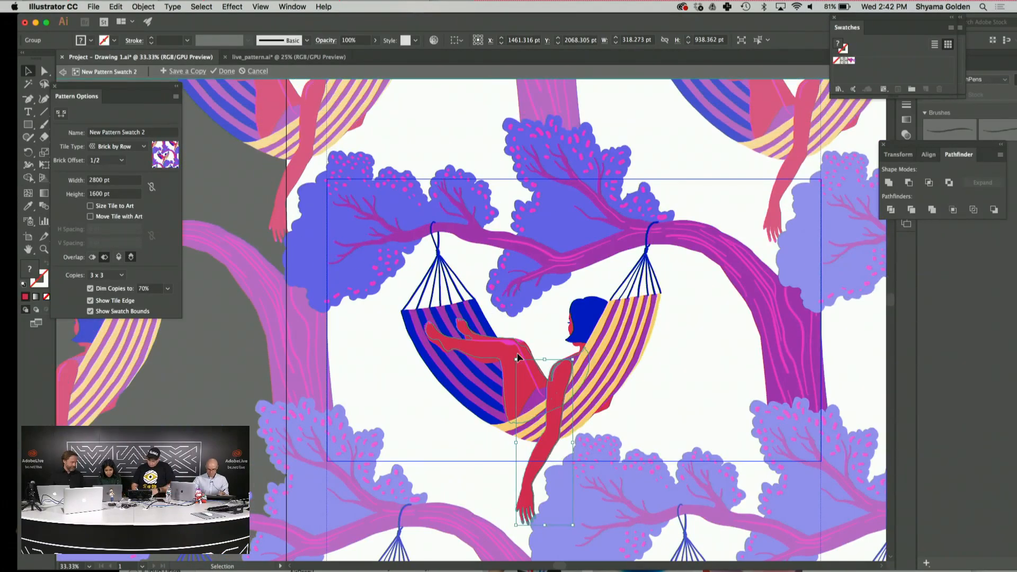
pyautogui.scroll(2, 556, 321)
pyautogui.hscroll(-2, 556, 320)
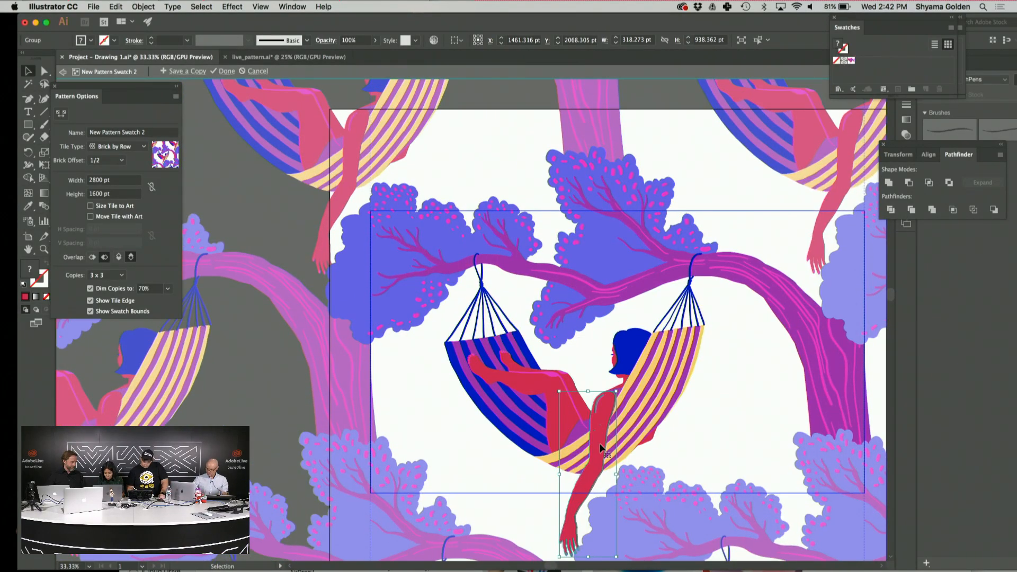
pyautogui.moveTo(599, 443); pyautogui.dragTo(849, 168)
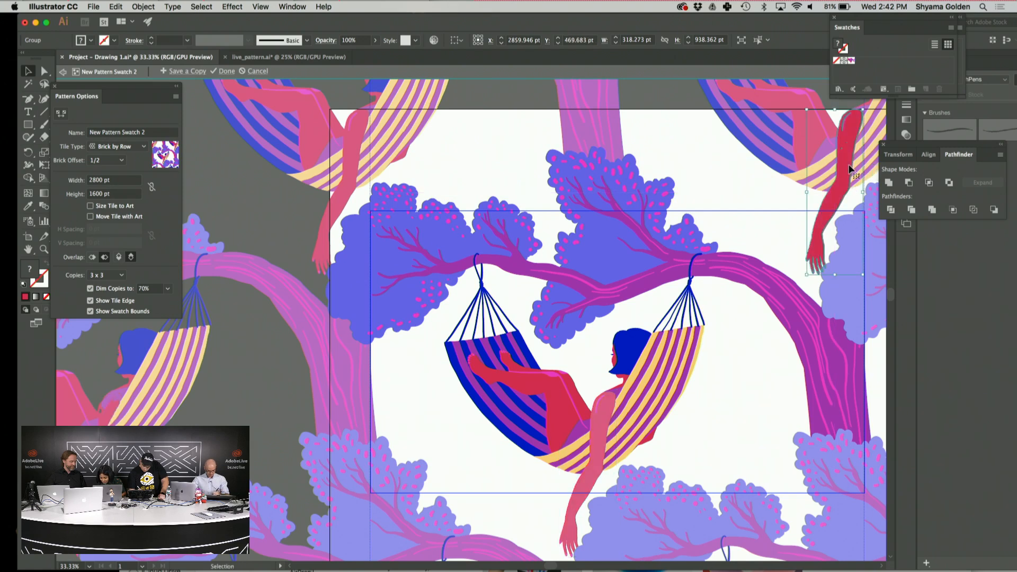
pyautogui.press('super+z')
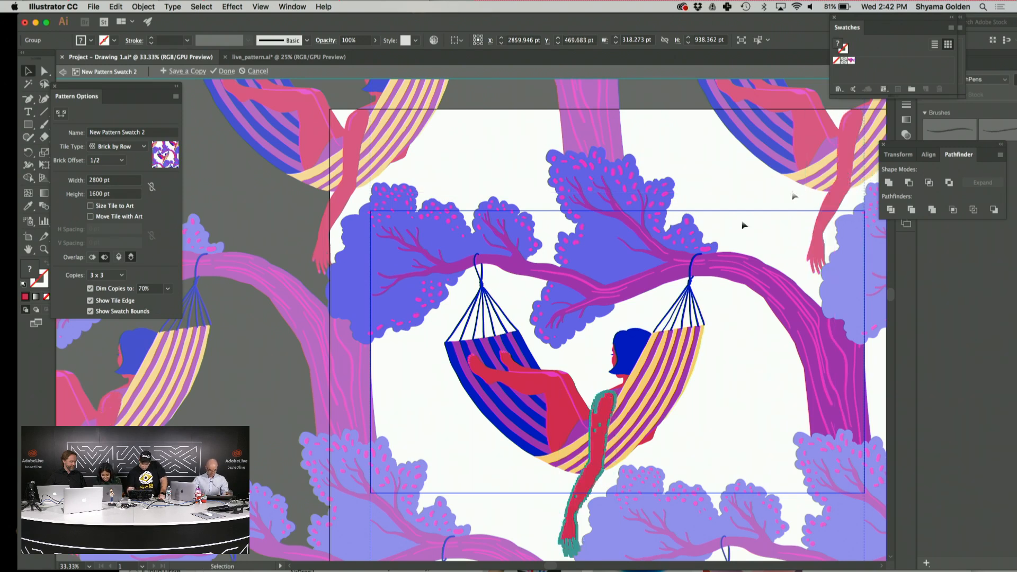
pyautogui.click(312, 192)
pyautogui.press('super+minus')
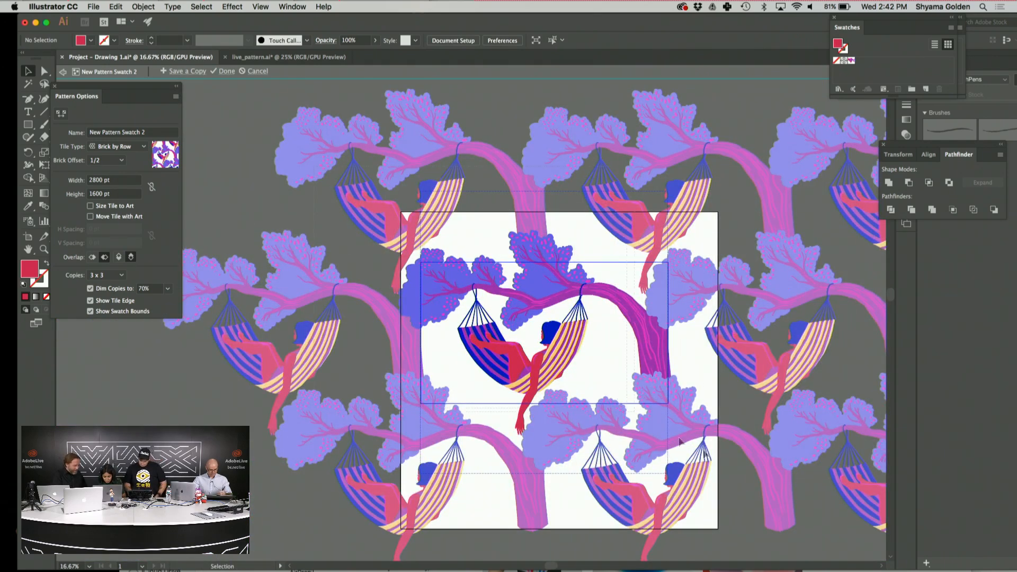
# Try to group all the artwork and move it to the right within the pattern tile
pyautogui.press('super+a')
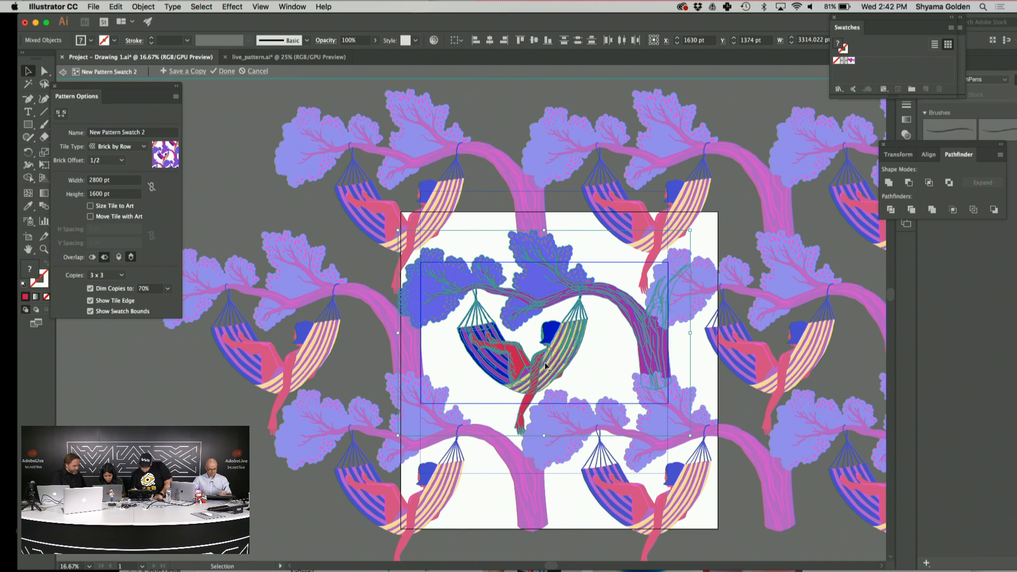
pyautogui.moveTo(546, 367)
pyautogui.mouseDown()
pyautogui.moveTo(526, 401)
pyautogui.moveTo(546, 367)
pyautogui.mouseUp()
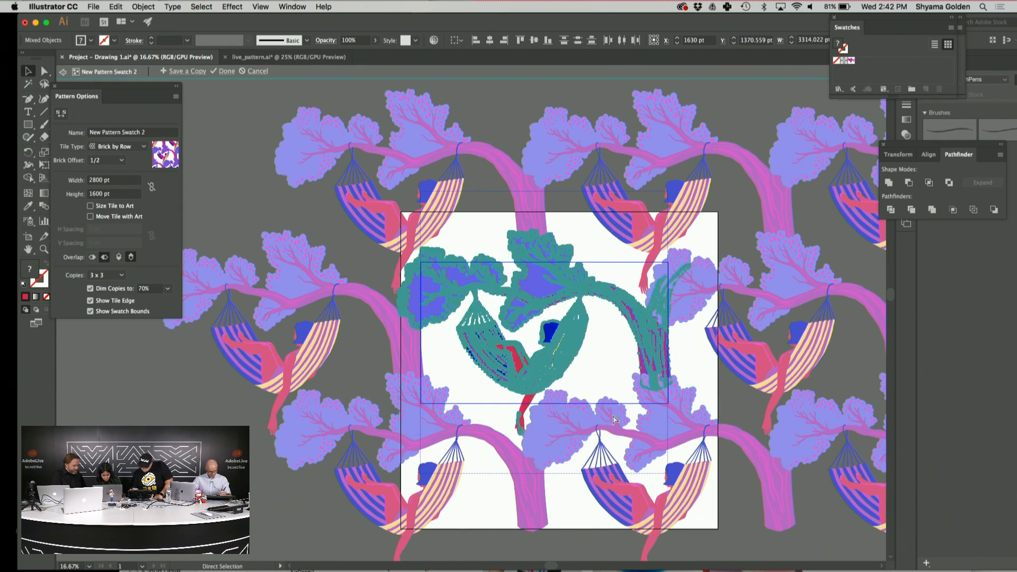
pyautogui.press('super+g')
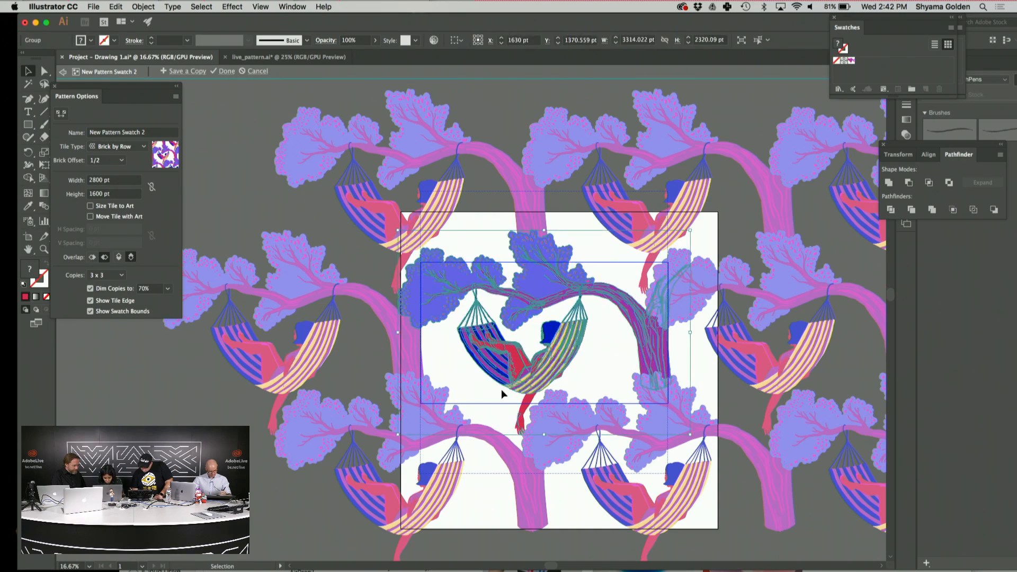
pyautogui.moveTo(504, 394); pyautogui.dragTo(535, 386)
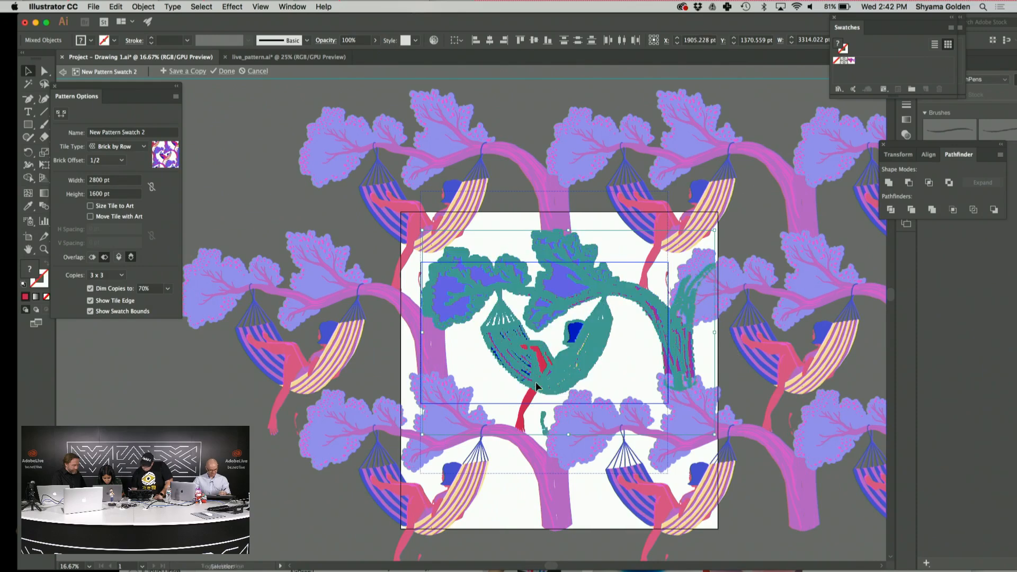
pyautogui.click(325, 199)
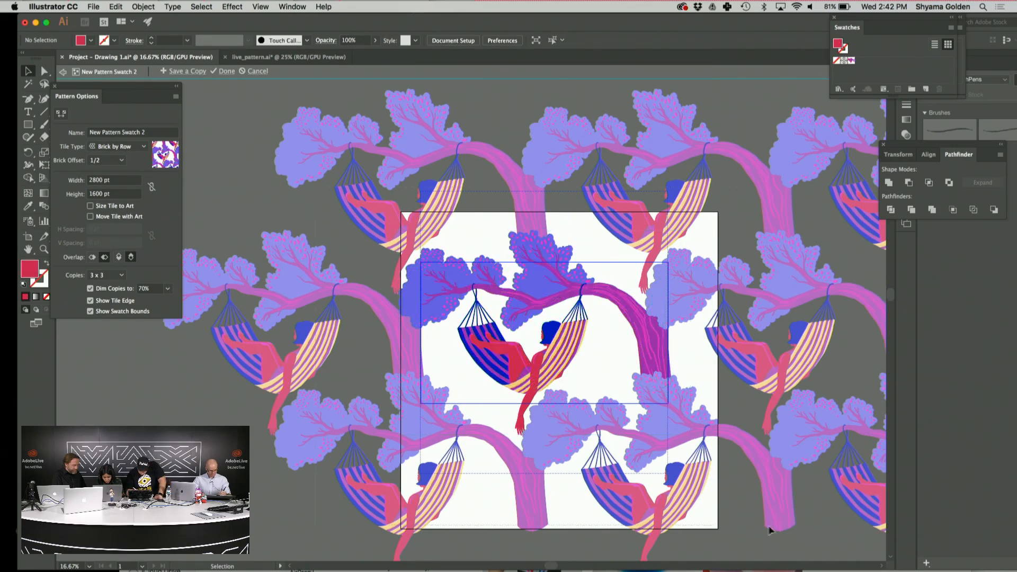
# Shift all the pattern artwork horizontally about 338 pt to the right within the tile and deselect it
pyautogui.moveTo(550, 366); pyautogui.dragTo(563, 367)
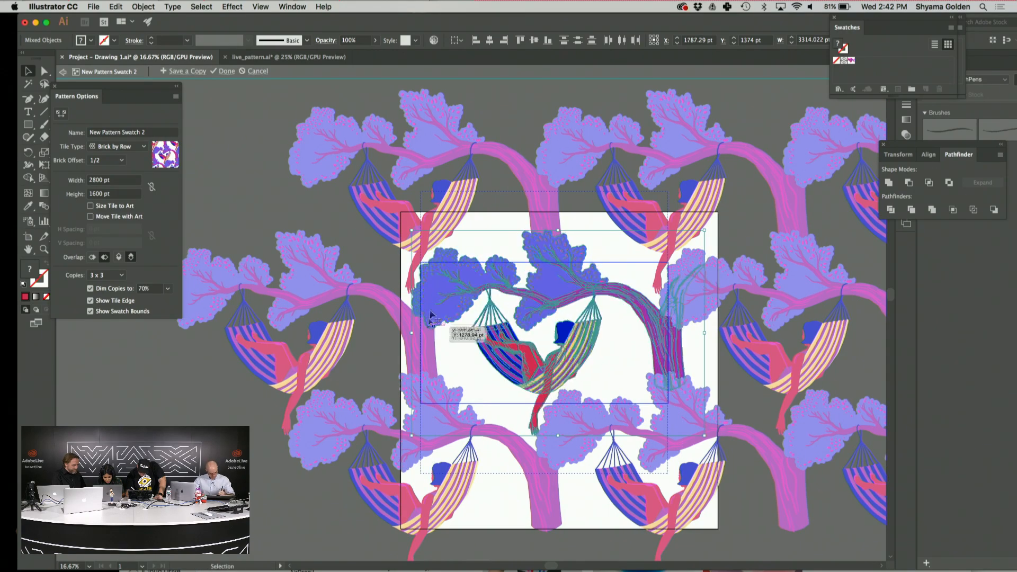
pyautogui.moveTo(439, 298); pyautogui.dragTo(455, 298)
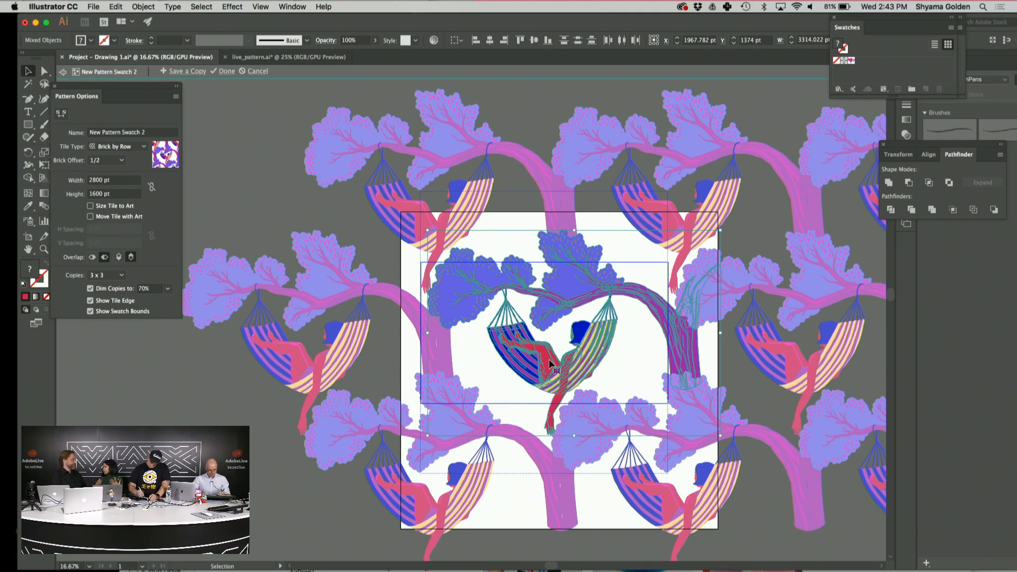
pyautogui.click(518, 445)
# Move the grouped arm onto the dimmed arm copy of the upper-left neighbouring hammock, deselect it, and inspect the placement
pyautogui.click(551, 420)
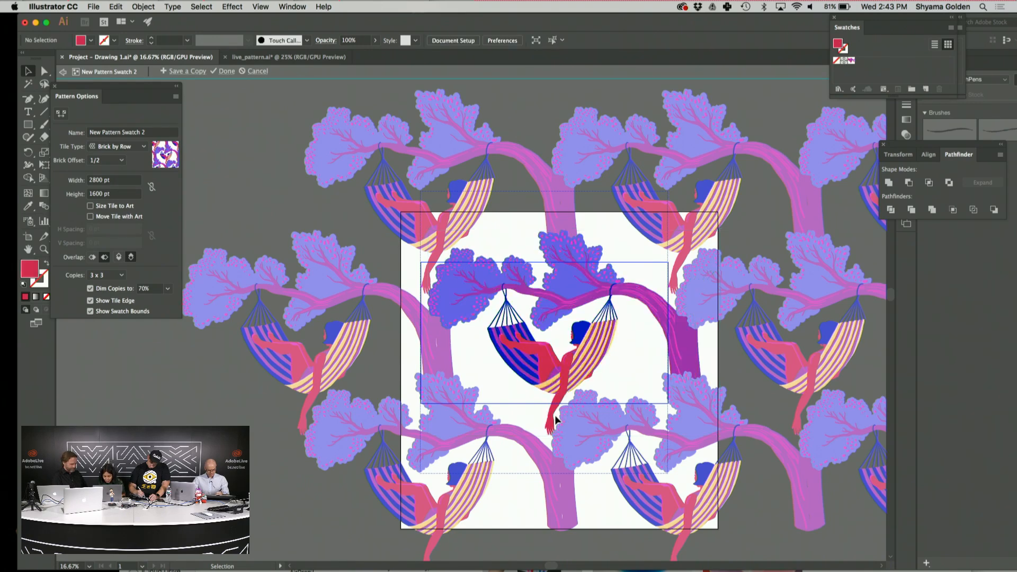
pyautogui.moveTo(550, 420); pyautogui.dragTo(427, 278)
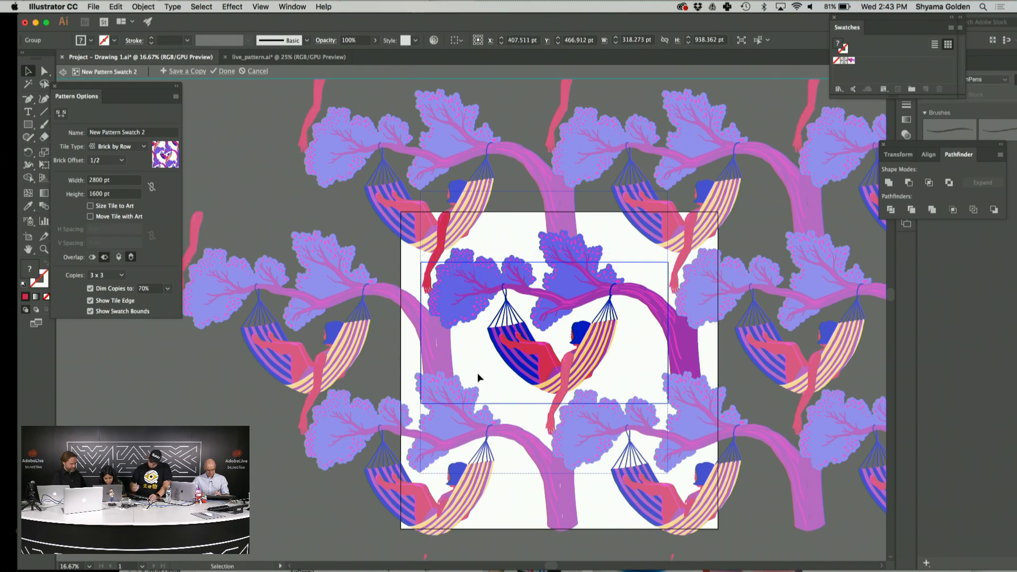
pyautogui.click(478, 373)
pyautogui.scroll(5, 460, 359)
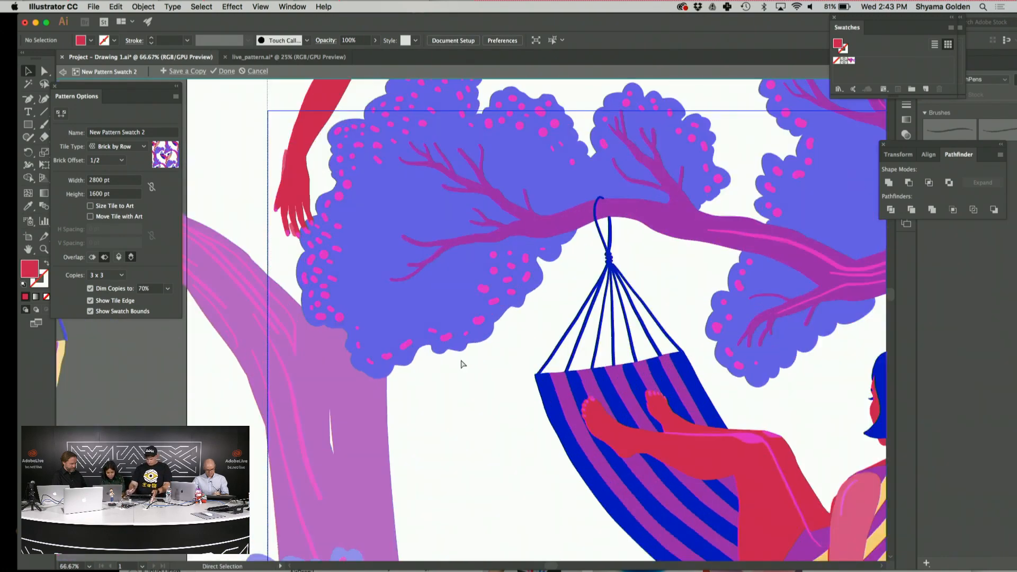
pyautogui.scroll(-5, 460, 361)
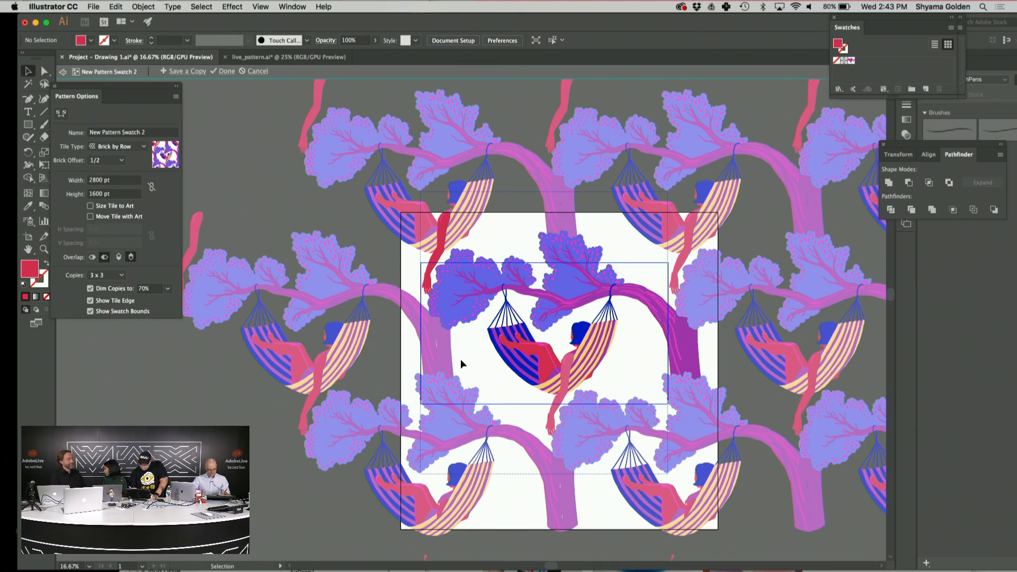
pyautogui.hscroll(3, 461, 360)
pyautogui.scroll(-1, 461, 360)
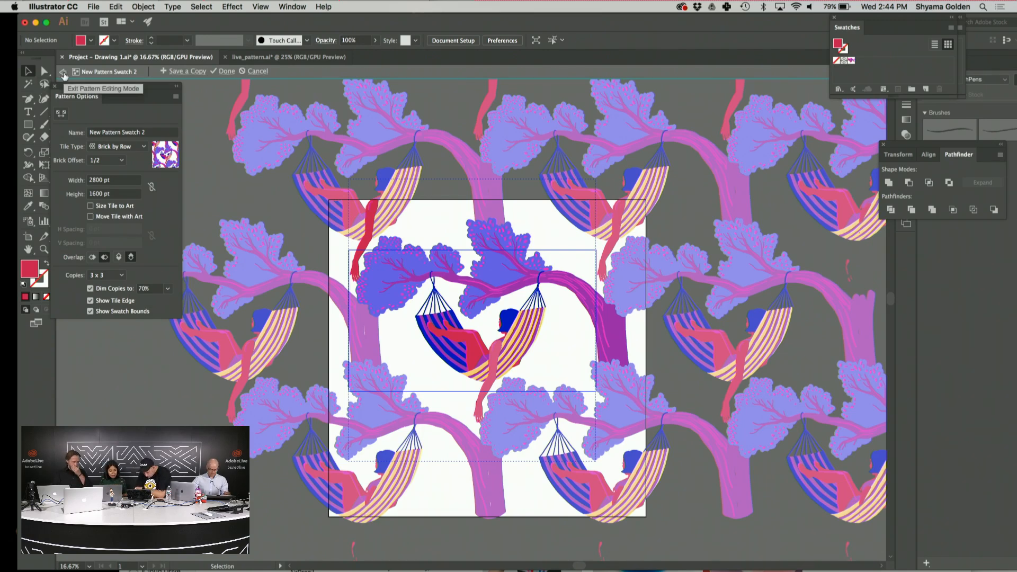
# Exit pattern editing mode and delete all the leftover artwork from the artboard
pyautogui.click(64, 73)
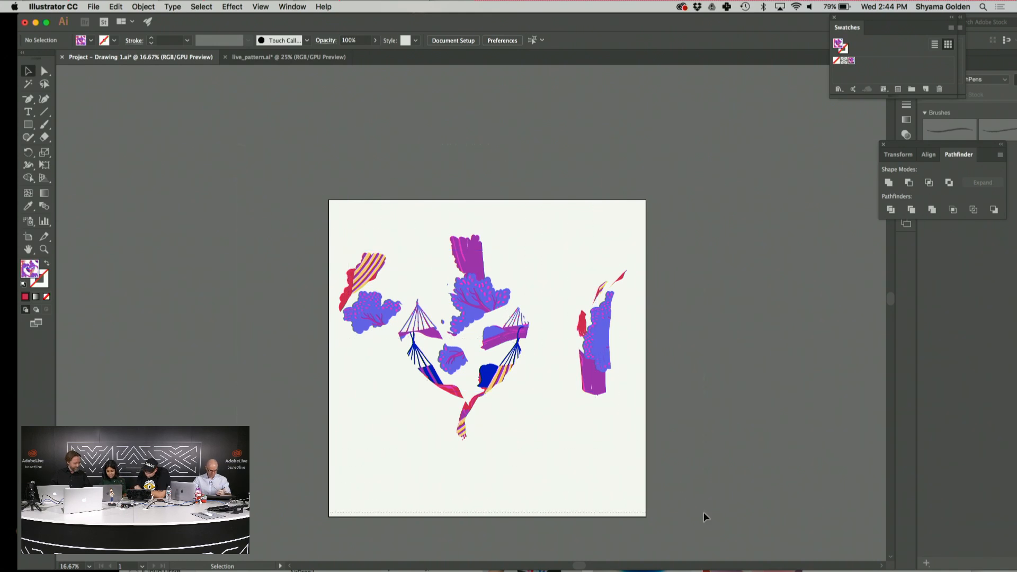
pyautogui.press('super+a')
pyautogui.press('Delete')
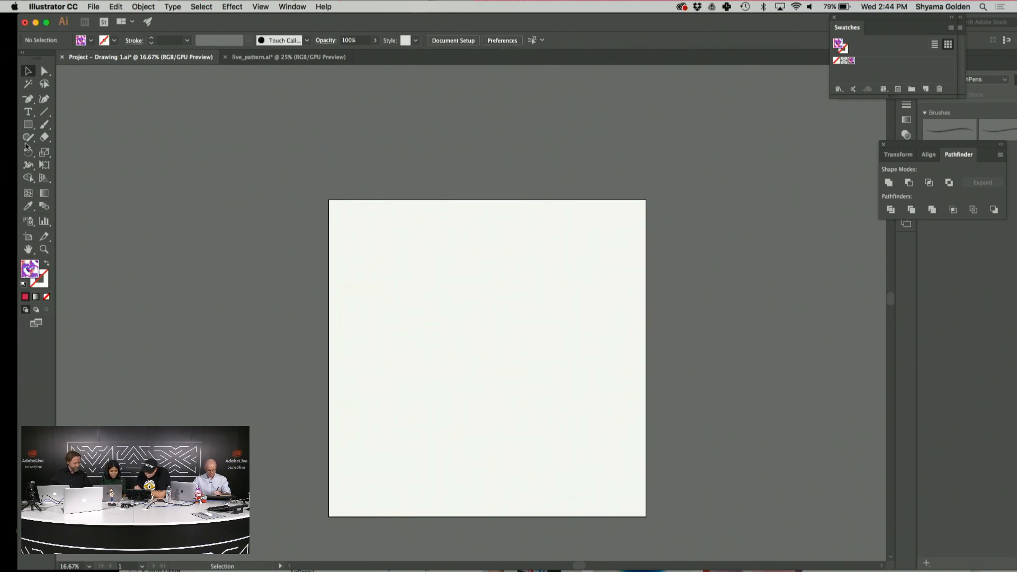
# Enlarge the artboard from its upper-left corner to about 9656 by 7280 pt through the document's artboard editing
pyautogui.click(29, 124)
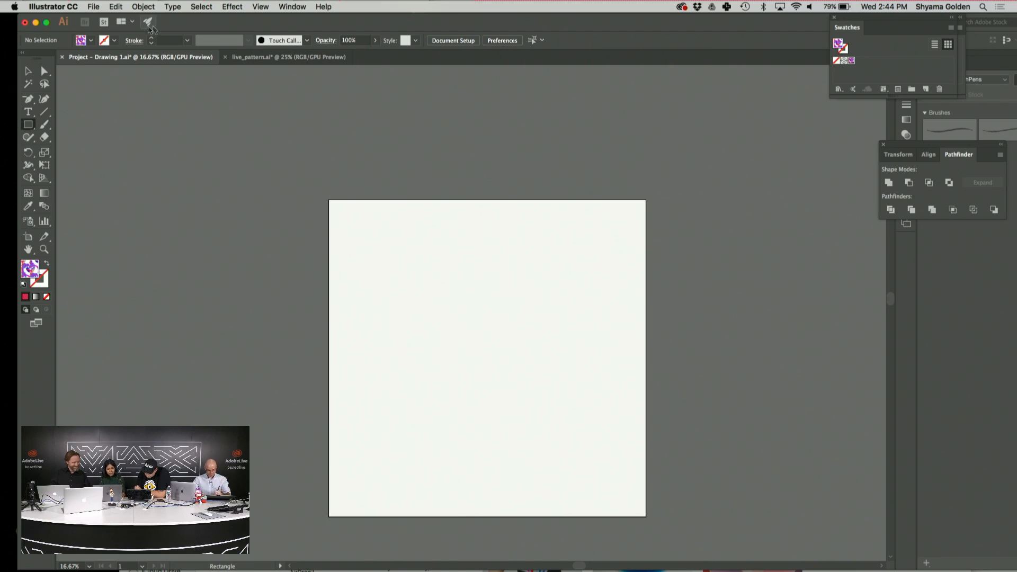
pyautogui.click(96, 6)
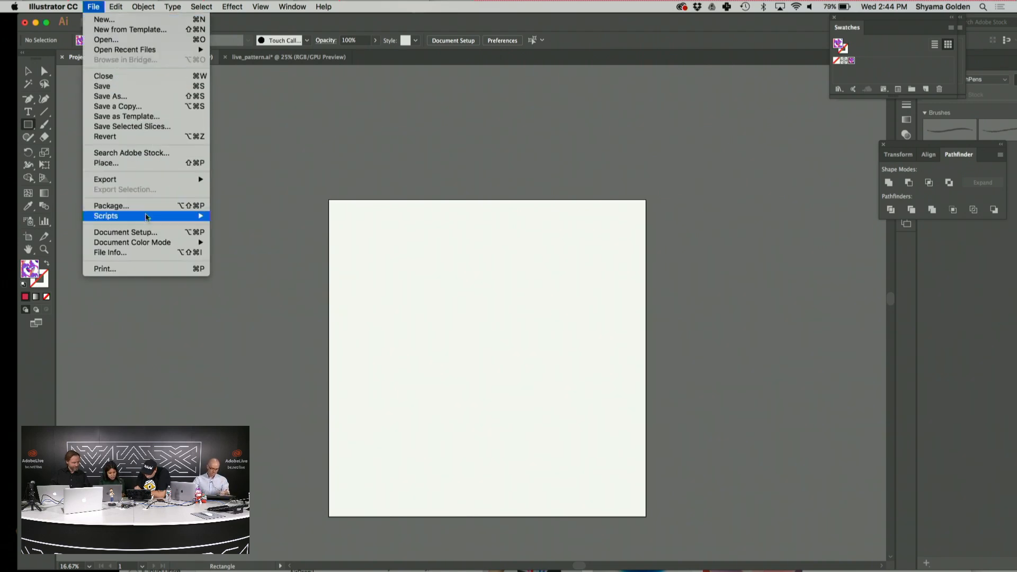
pyautogui.click(148, 232)
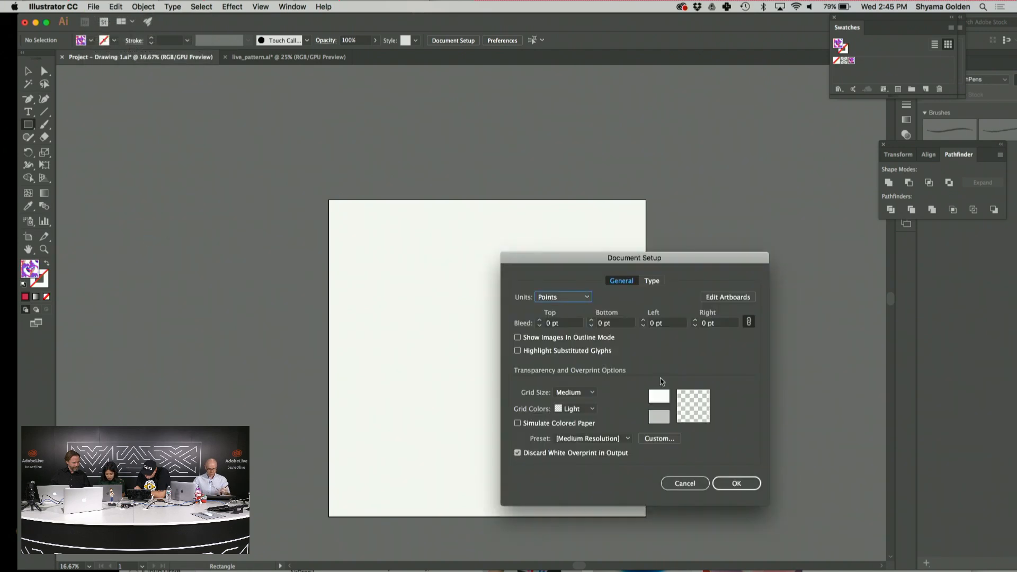
pyautogui.click(728, 297)
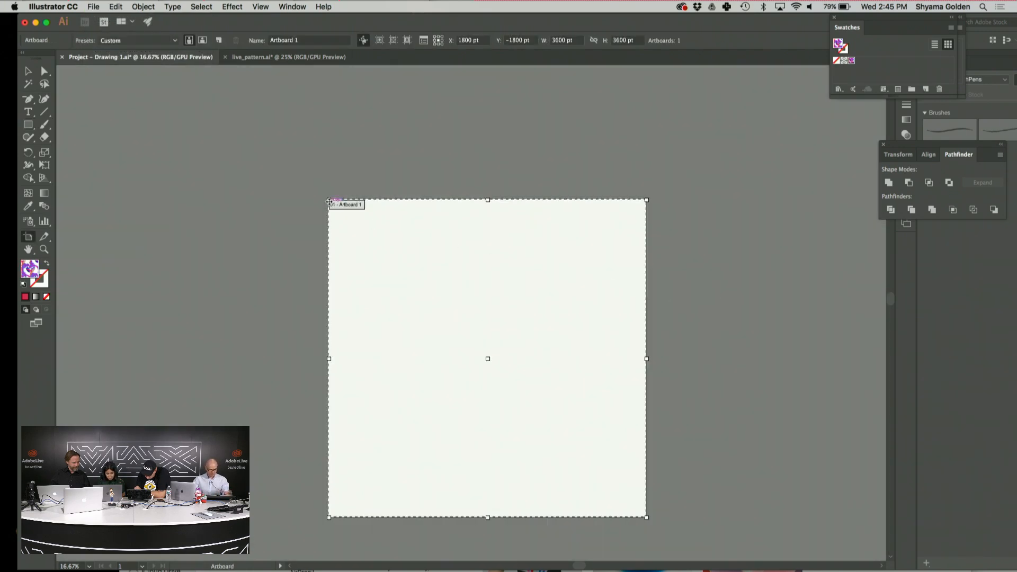
pyautogui.moveTo(329, 201); pyautogui.dragTo(110, 212)
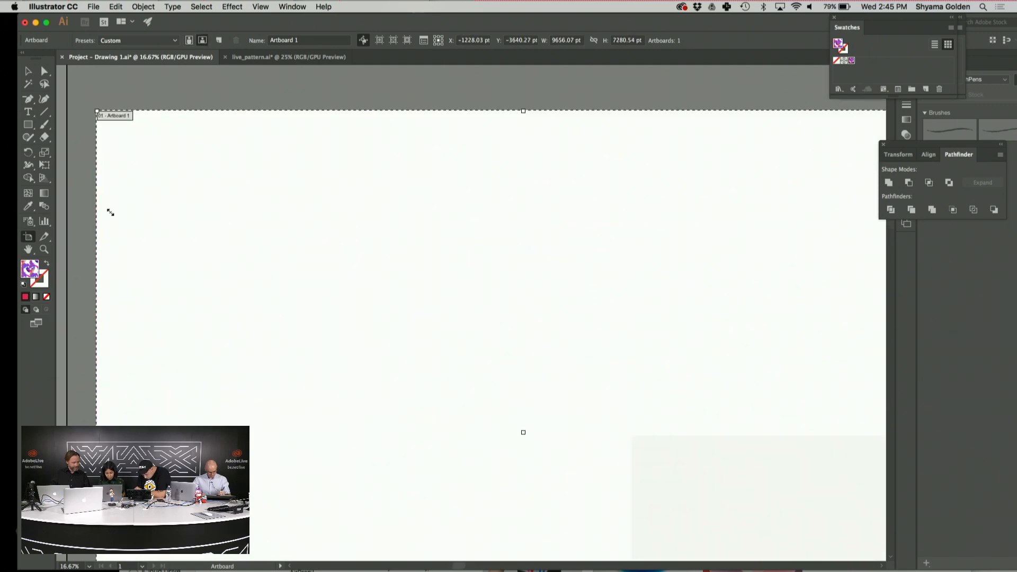
pyautogui.press('super+minus')
pyautogui.press('super+minus')
pyautogui.press('super+minus')
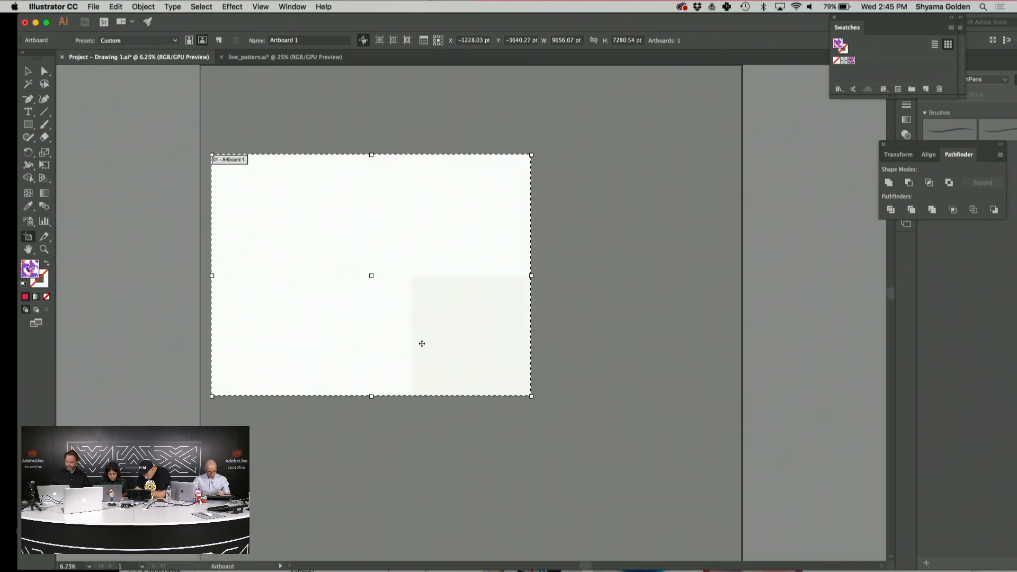
# Leave artboard editing, unlock all objects, and delete the off-white background square
pyautogui.click(28, 71)
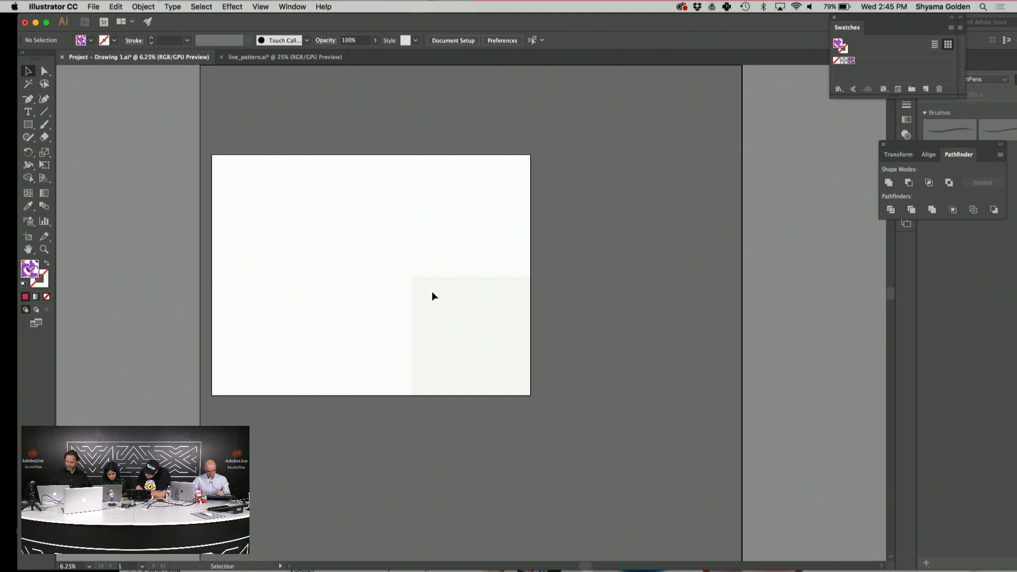
pyautogui.click(145, 5)
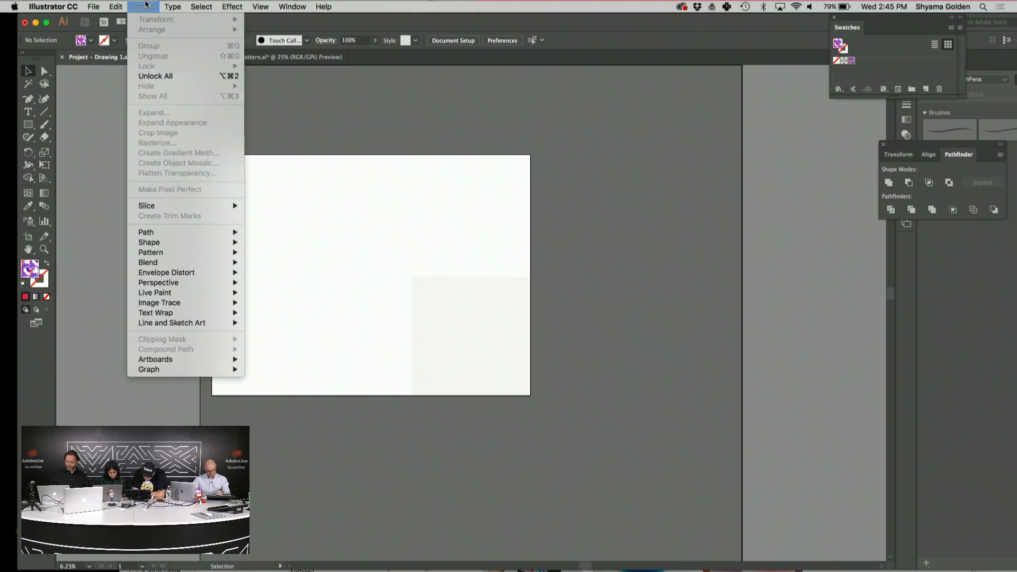
pyautogui.click(156, 76)
pyautogui.press('Delete')
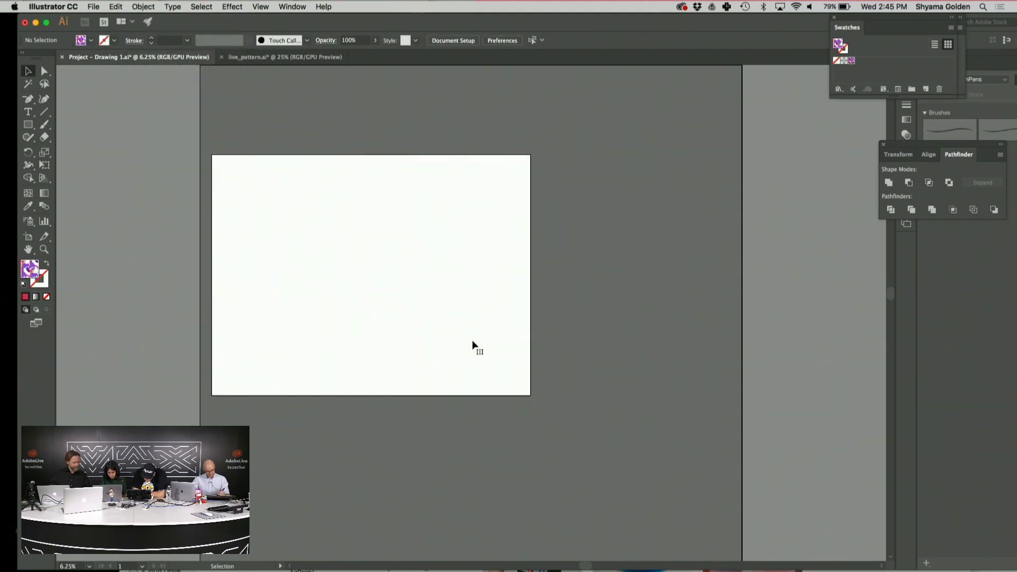
# Draw a rectangle about 9656 by 7280 pt covering the whole artboard, filled with the hammock pattern swatch
pyautogui.click(27, 126)
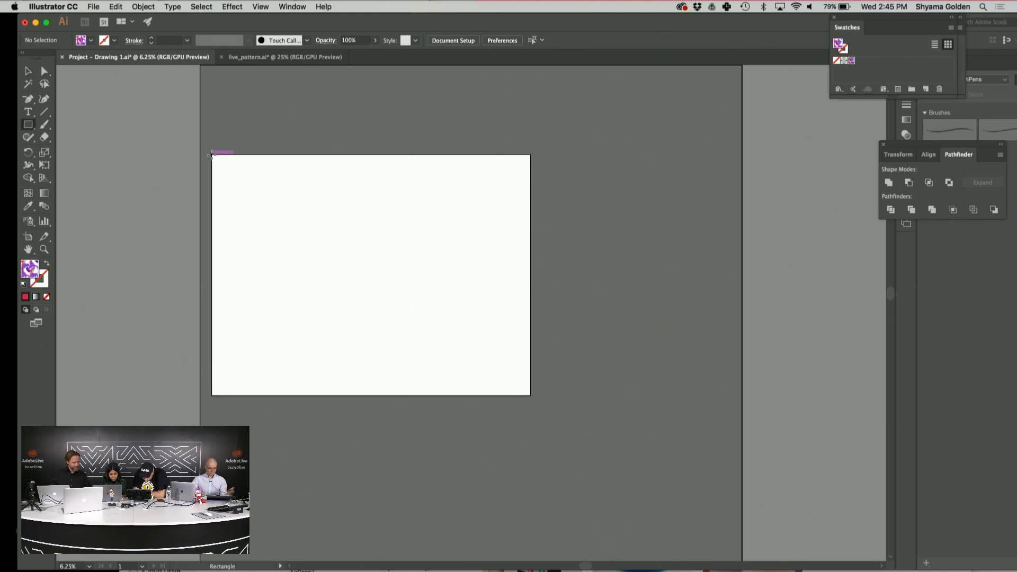
pyautogui.moveTo(211, 154); pyautogui.dragTo(531, 395)
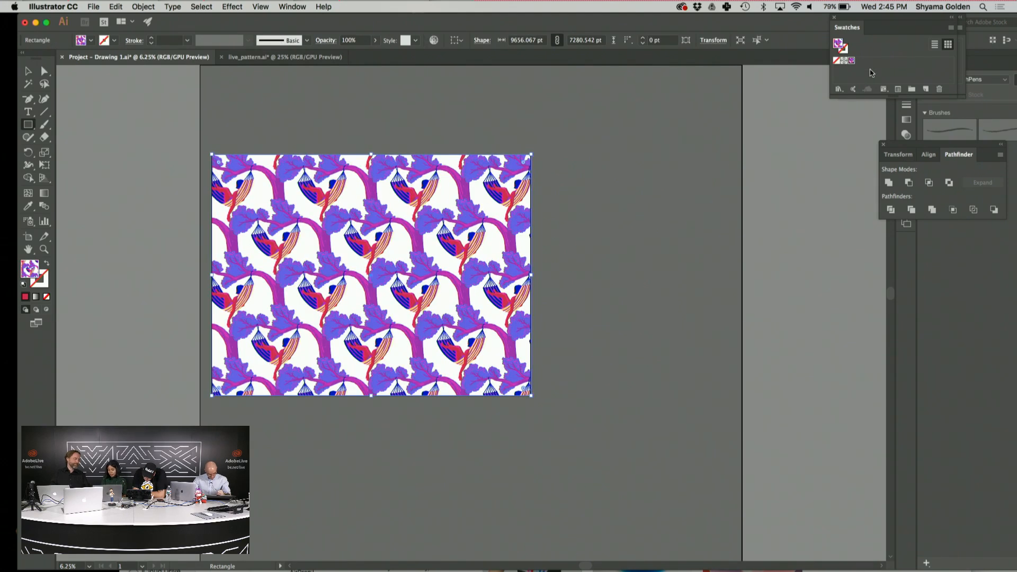
# Examine the pattern repeat across the filled rectangle, close up and as a whole
pyautogui.press('super+equal')
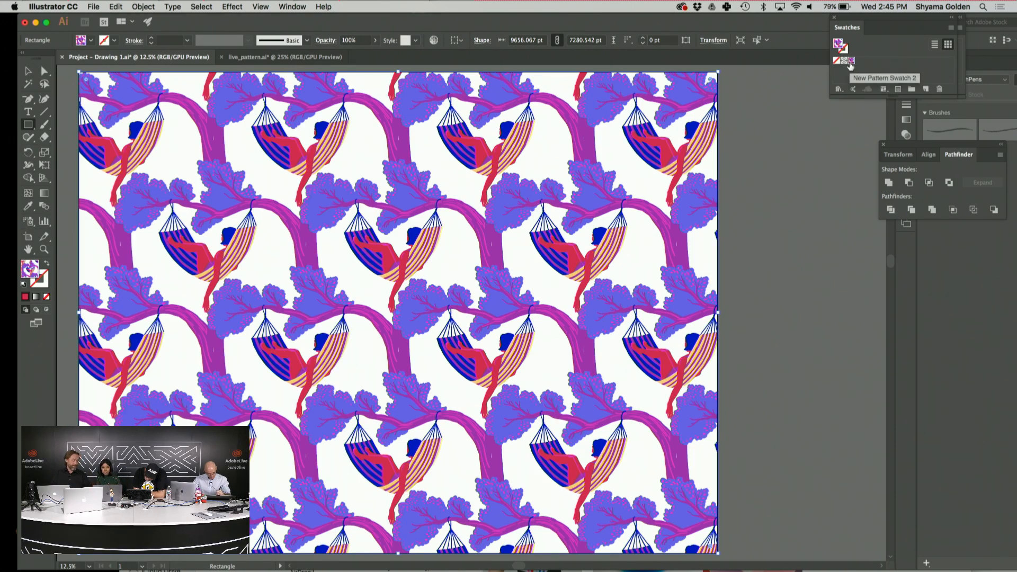
pyautogui.scroll(-3, 649, 340)
pyautogui.hscroll(-3, 649, 340)
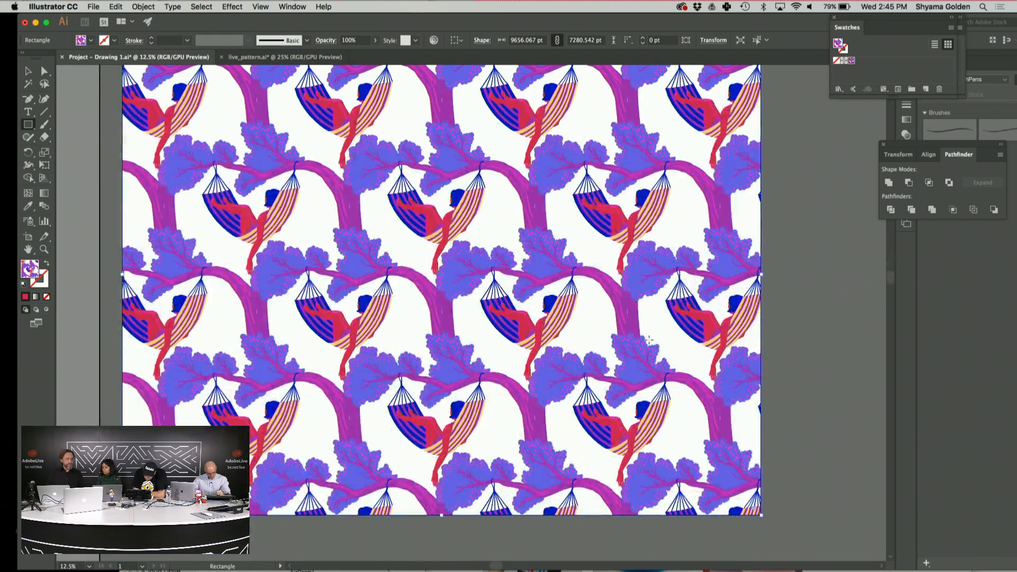
pyautogui.scroll(-2, 649, 340)
pyautogui.hscroll(-2, 648, 339)
pyautogui.hscroll(-3, 649, 339)
pyautogui.scroll(1, 649, 339)
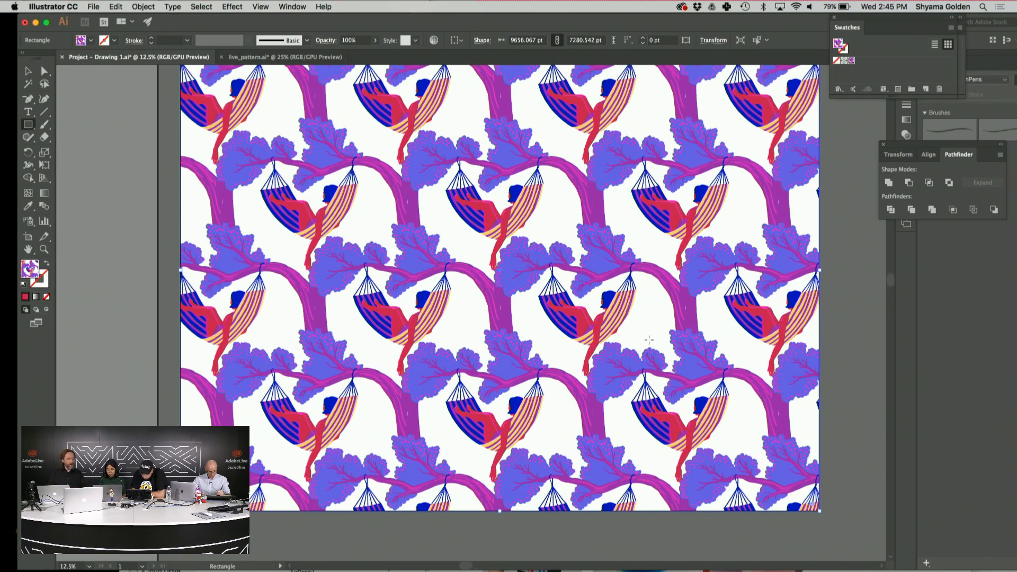
pyautogui.scroll(3, 648, 339)
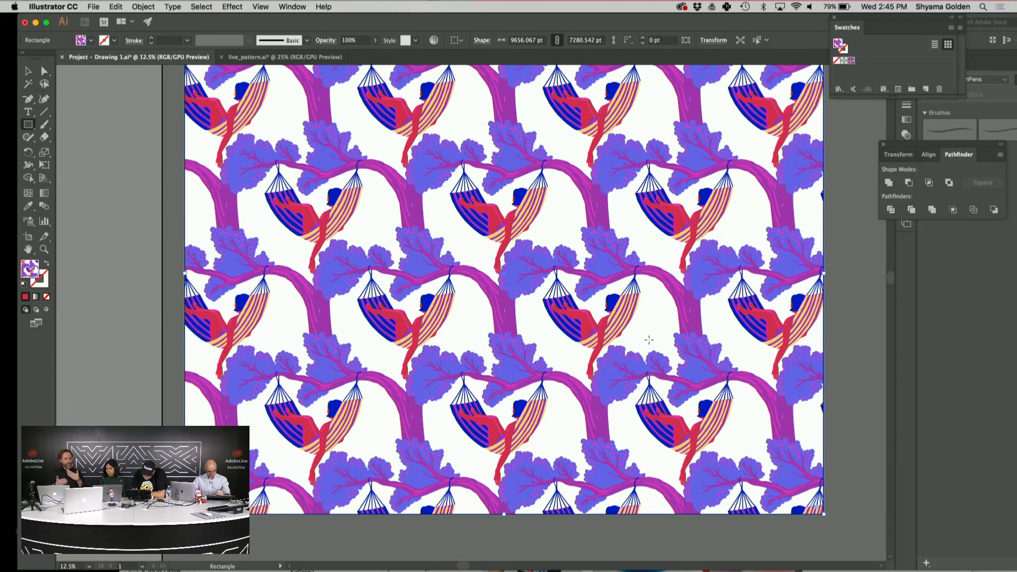
pyautogui.scroll(1, 648, 339)
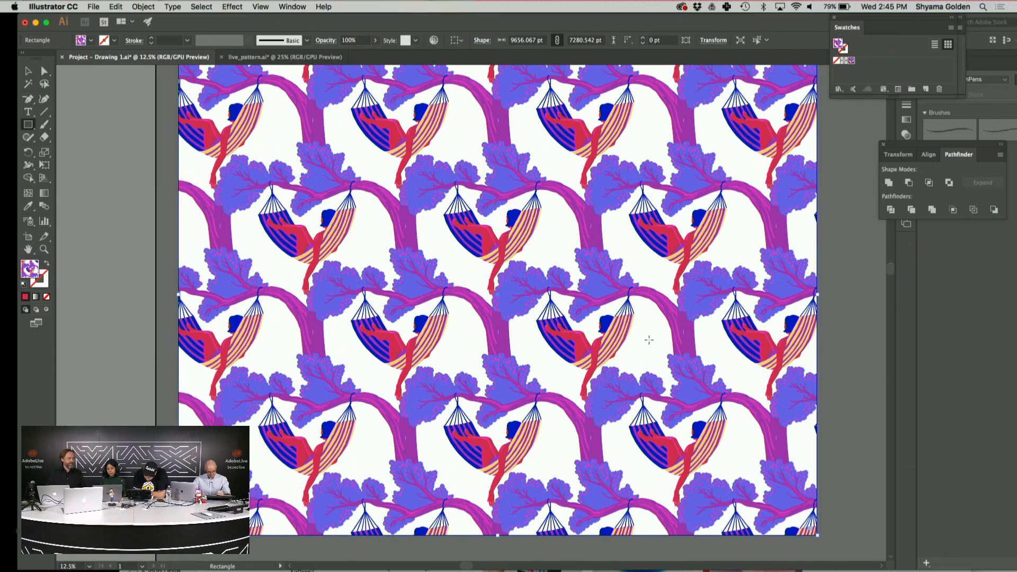
pyautogui.press('super+minus')
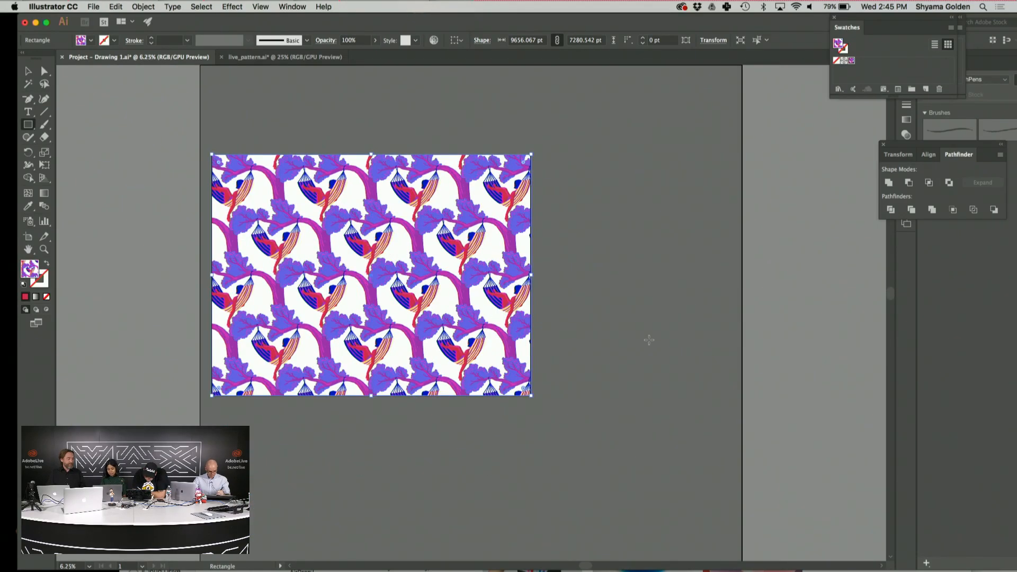
pyautogui.press('super+plus')
pyautogui.press('super+plus')
pyautogui.hscroll(-5, 649, 339)
pyautogui.press('super+minus')
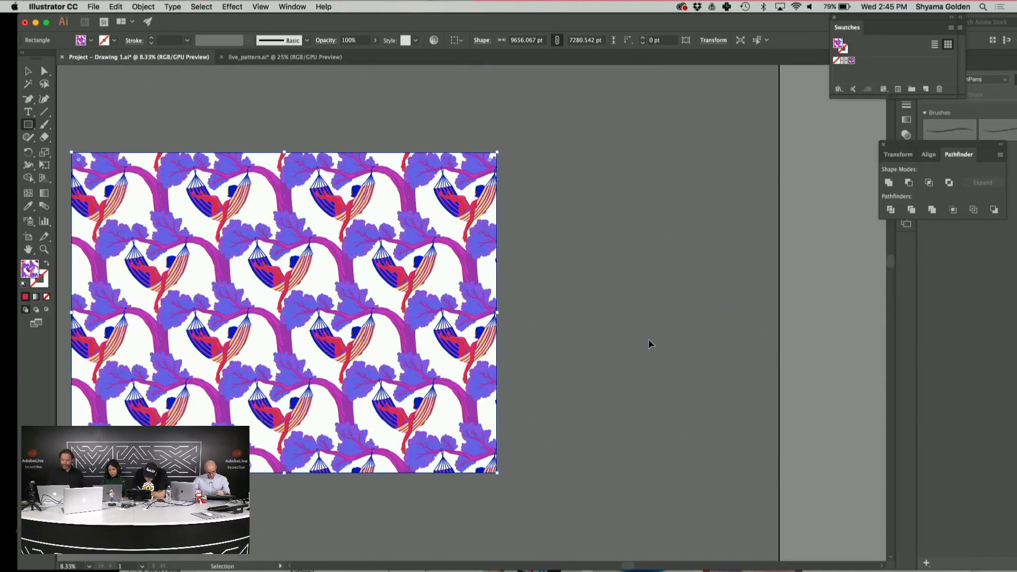
pyautogui.hscroll(-4, 640, 347)
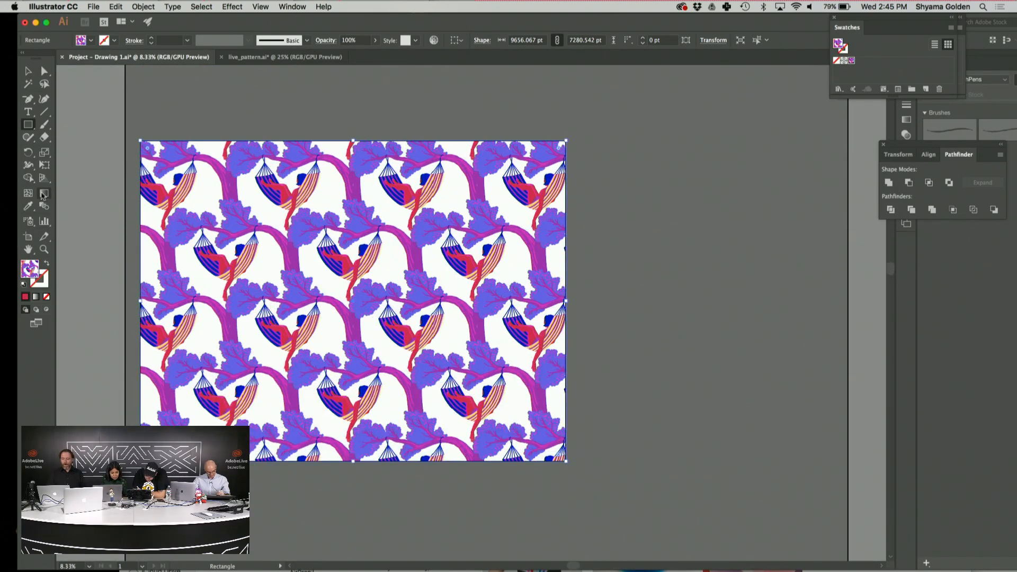
# Draw a second pattern-filled rectangle about 9848 by 7435 pt over the artboard, extending slightly past its top and left edges
pyautogui.click(28, 125)
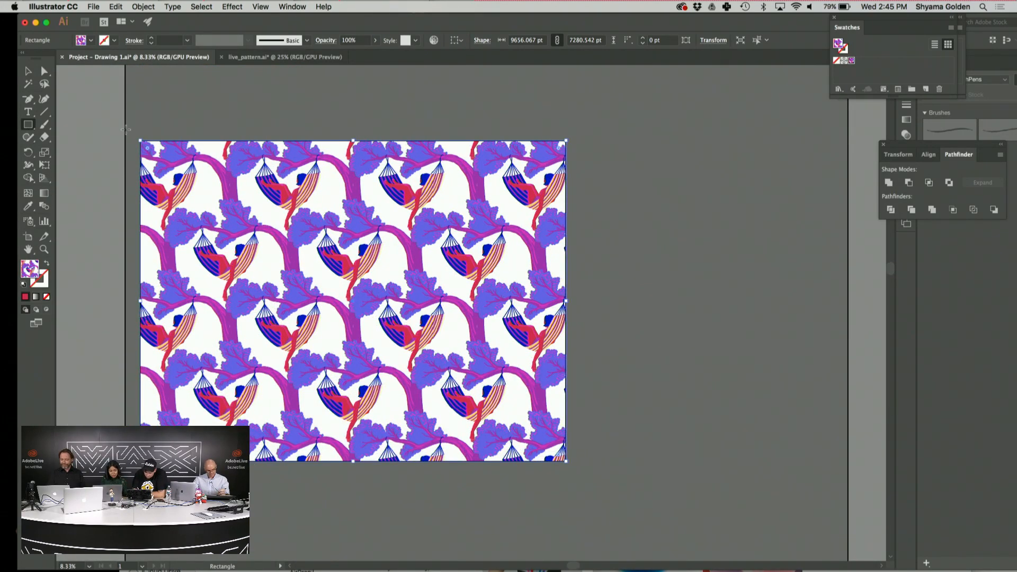
pyautogui.moveTo(132, 135); pyautogui.dragTo(566, 461)
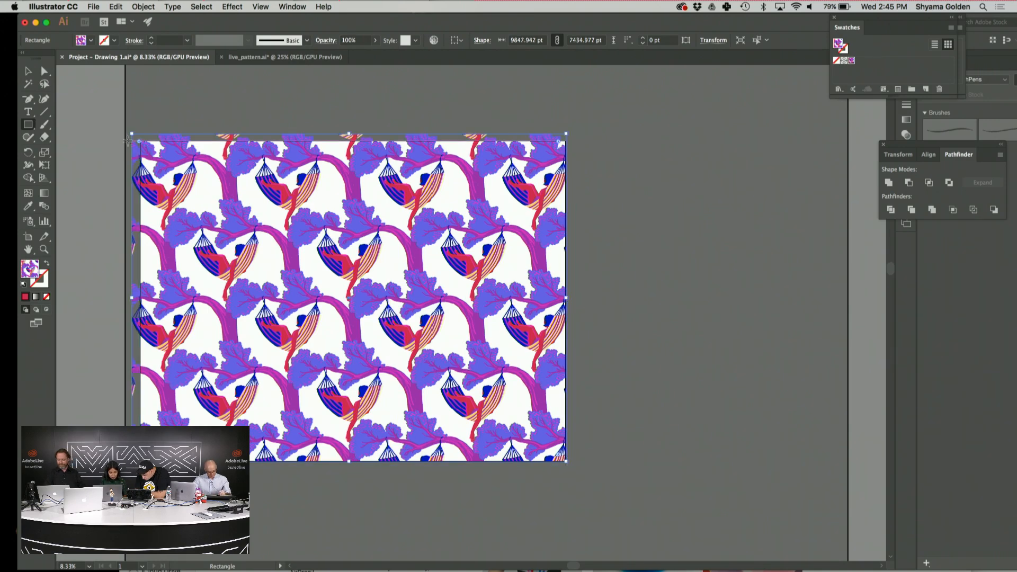
# Resize the second pattern-filled rectangle to about 9656 by 7280 pt so its top and left edges meet the artboard
pyautogui.moveTo(132, 134); pyautogui.dragTo(140, 141)
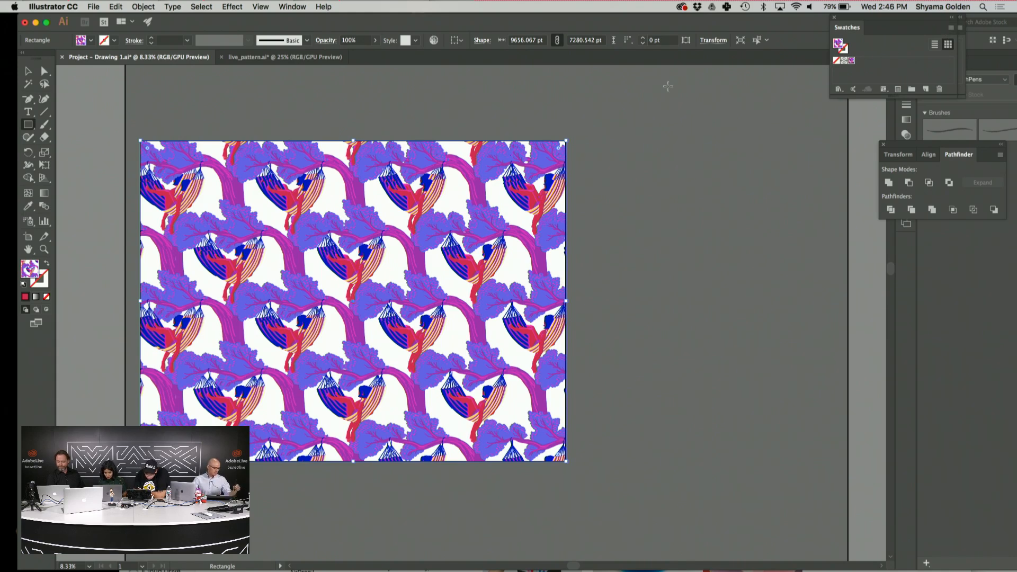
pyautogui.click(91, 45)
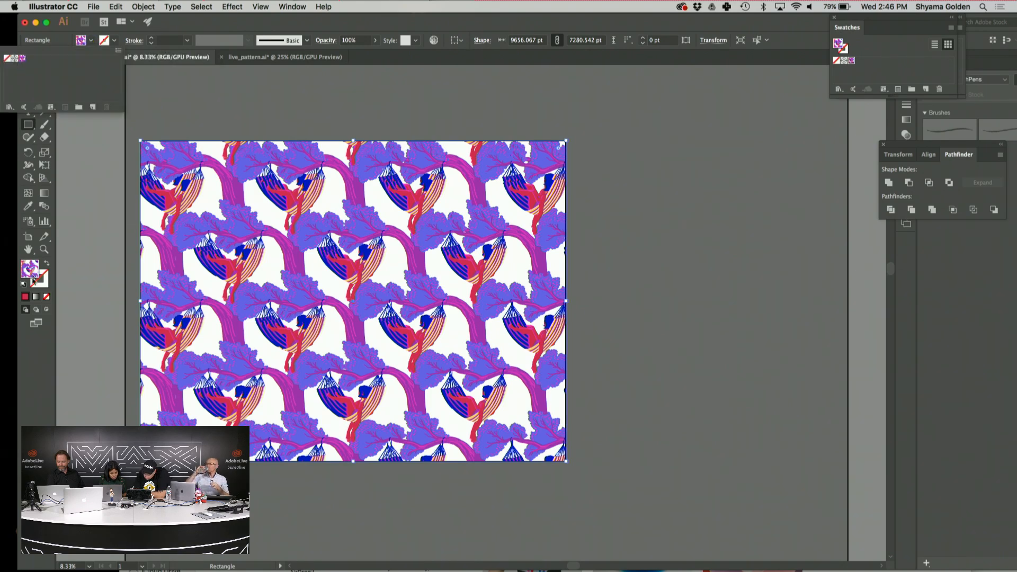
pyautogui.click(26, 293)
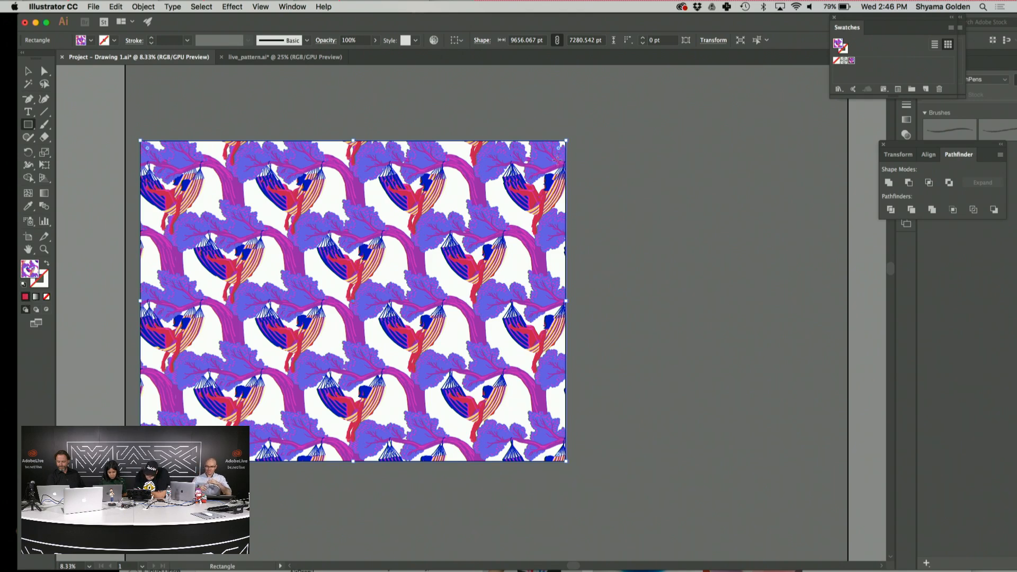
pyautogui.click(28, 71)
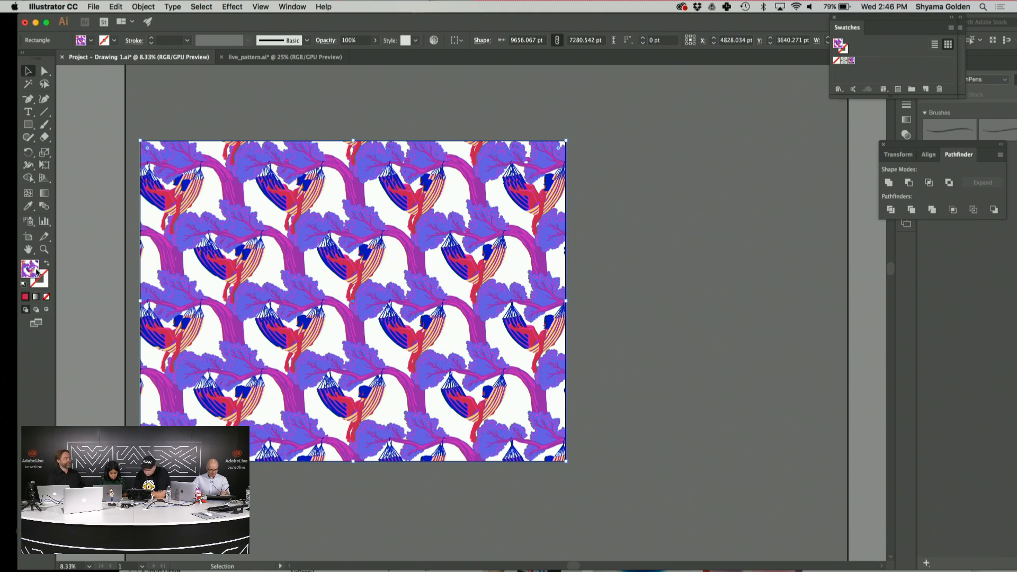
# Reset the top rectangle to the default fill and stroke, and fill it with solid pink CE678F
pyautogui.click(46, 265)
pyautogui.click(44, 275)
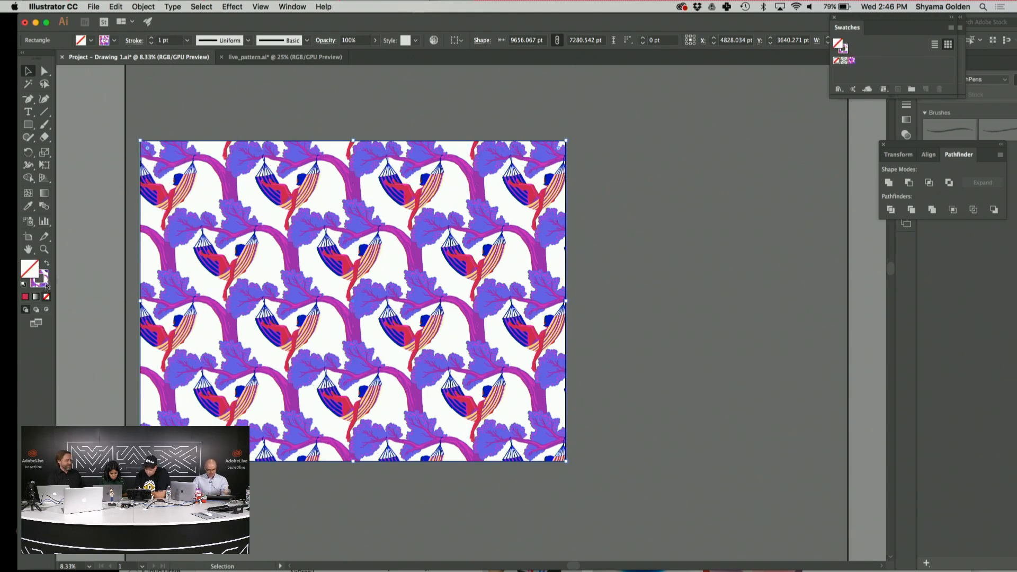
pyautogui.click(47, 297)
pyautogui.click(24, 286)
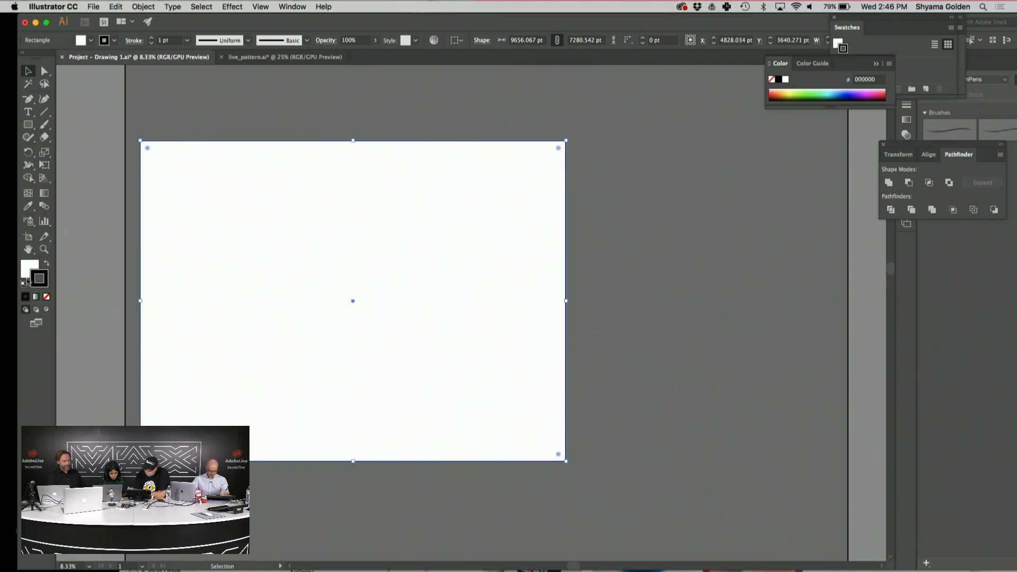
pyautogui.doubleClick(29, 268)
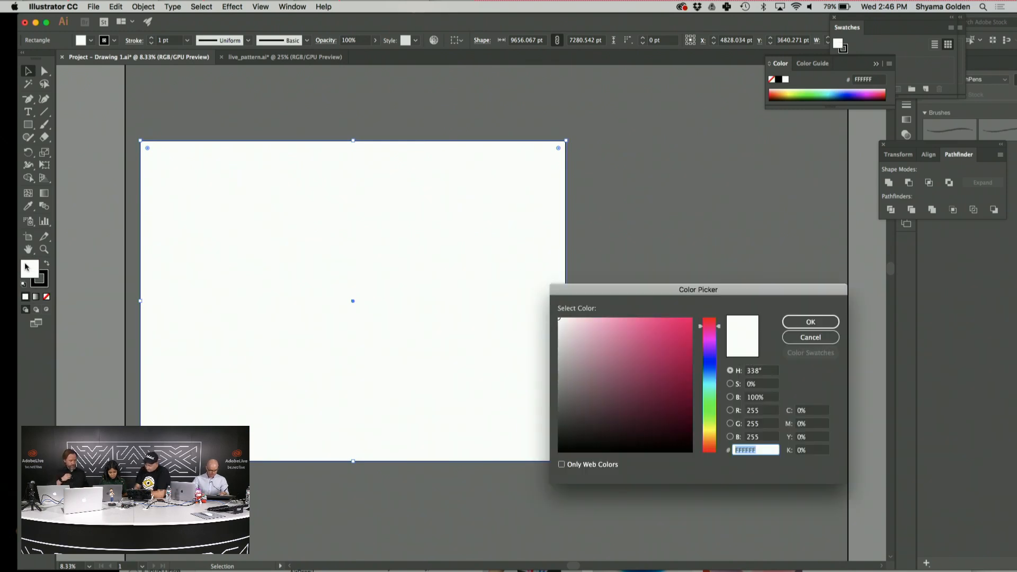
pyautogui.click(625, 342)
pyautogui.click(810, 321)
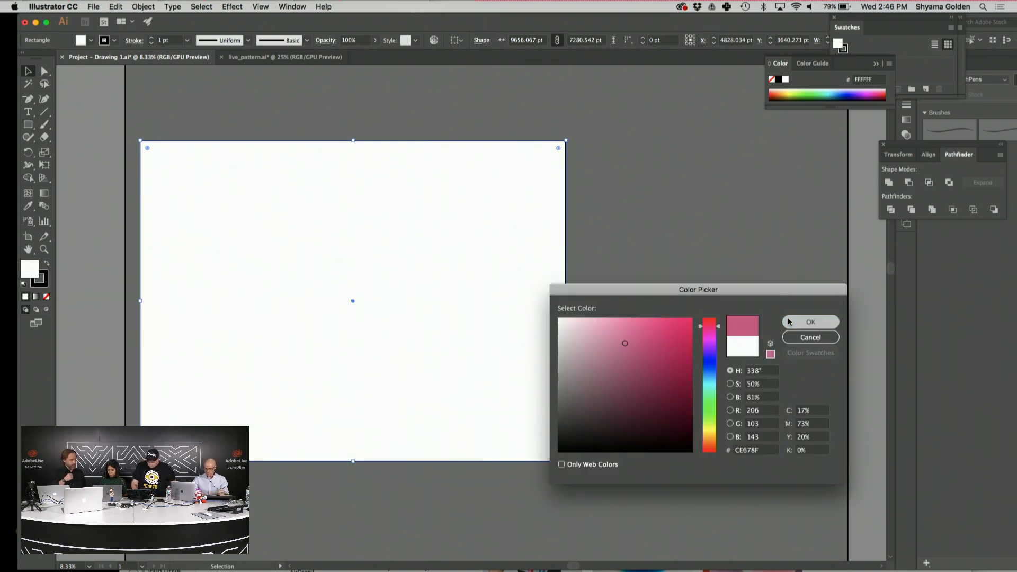
# Send the pink rectangle to the back, behind the hammock pattern rectangle
pyautogui.click(143, 6)
pyautogui.moveTo(159, 29)
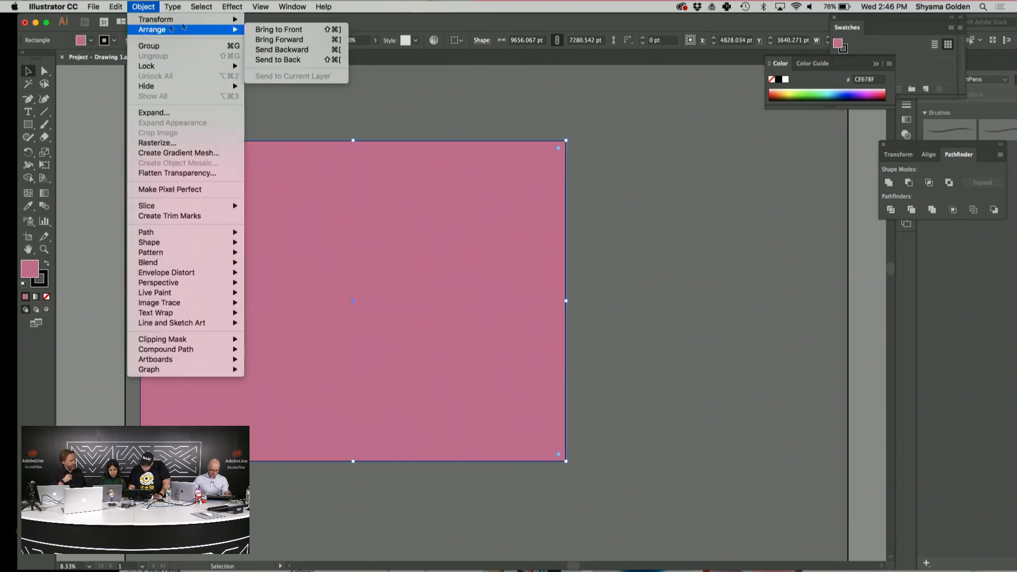
pyautogui.click(301, 59)
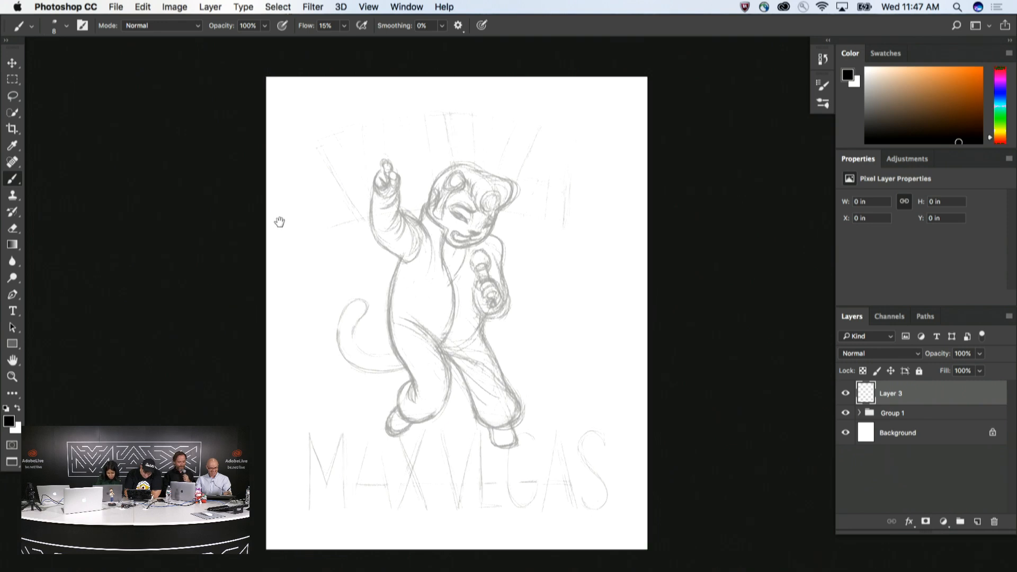
# Switch to the cat sketch in Photoshop, expand the Megapack_Inkbox brush group and enlarge the brush stroke previews
pyautogui.moveTo(277, 220); pyautogui.dragTo(268, 214)
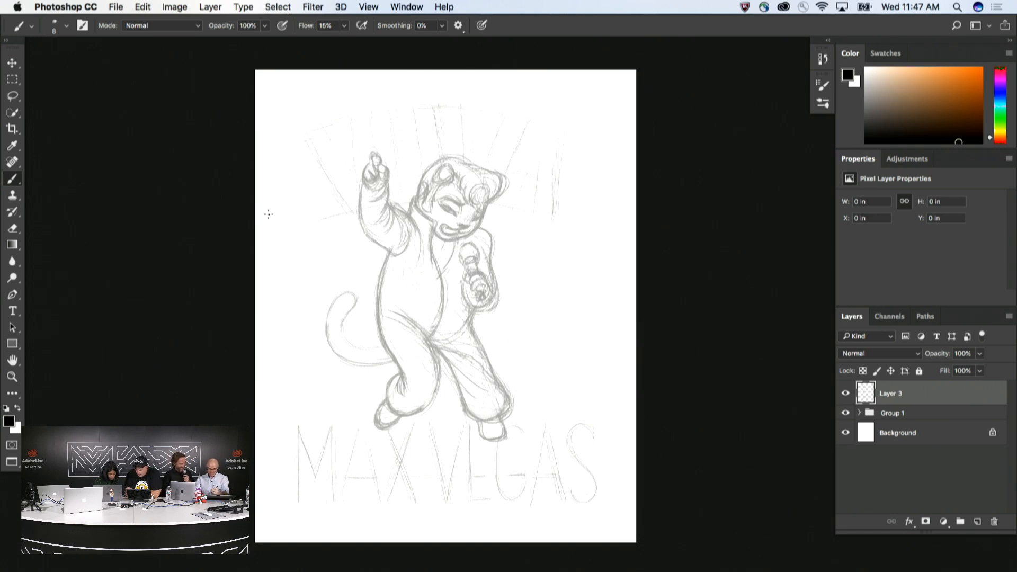
pyautogui.click(823, 103)
pyautogui.click(580, 227)
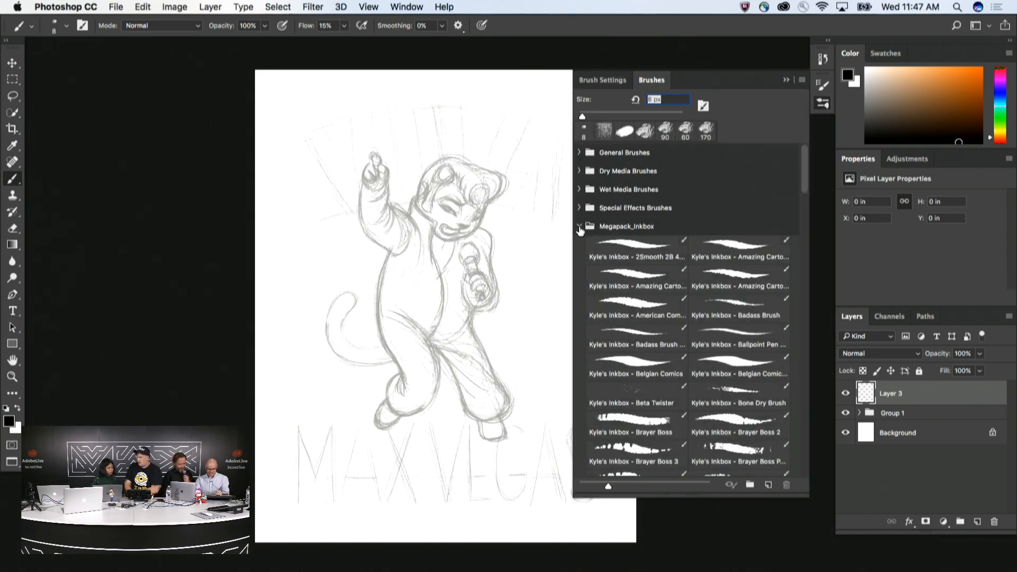
pyautogui.moveTo(802, 189); pyautogui.dragTo(803, 253)
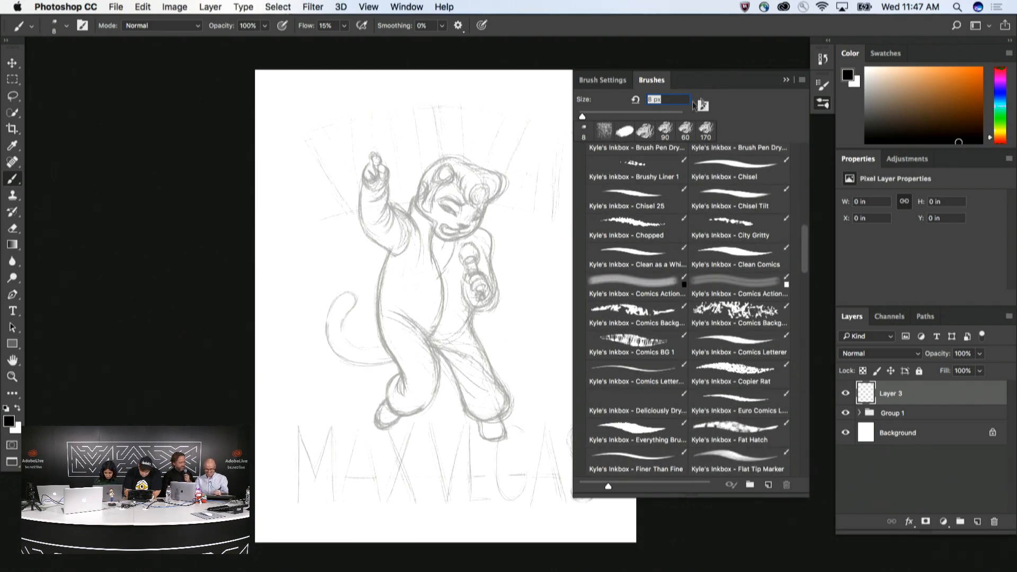
pyautogui.click(800, 81)
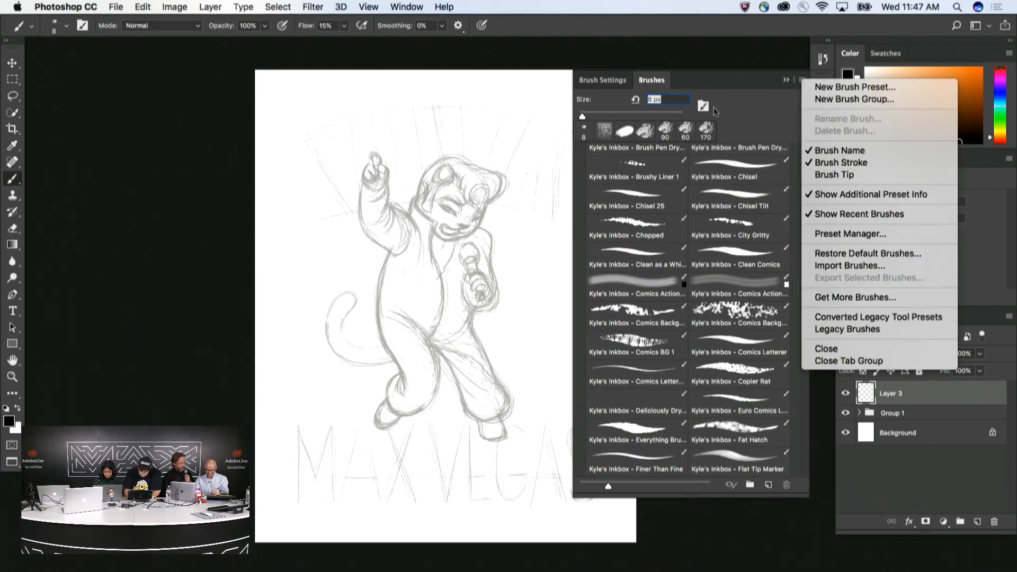
pyautogui.click(401, 299)
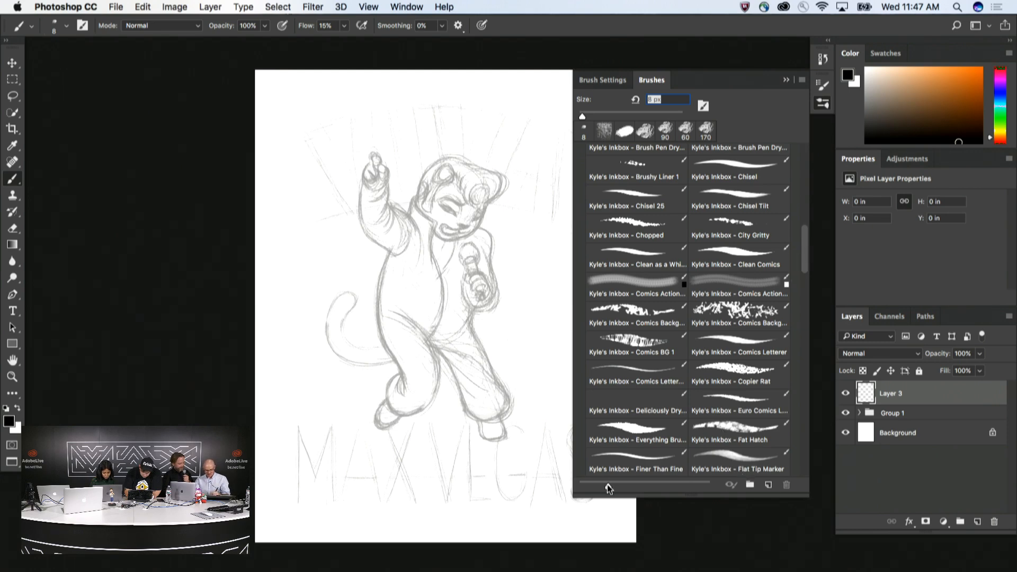
pyautogui.moveTo(608, 485)
pyautogui.mouseDown()
pyautogui.moveTo(683, 487)
pyautogui.moveTo(658, 487)
pyautogui.mouseUp()
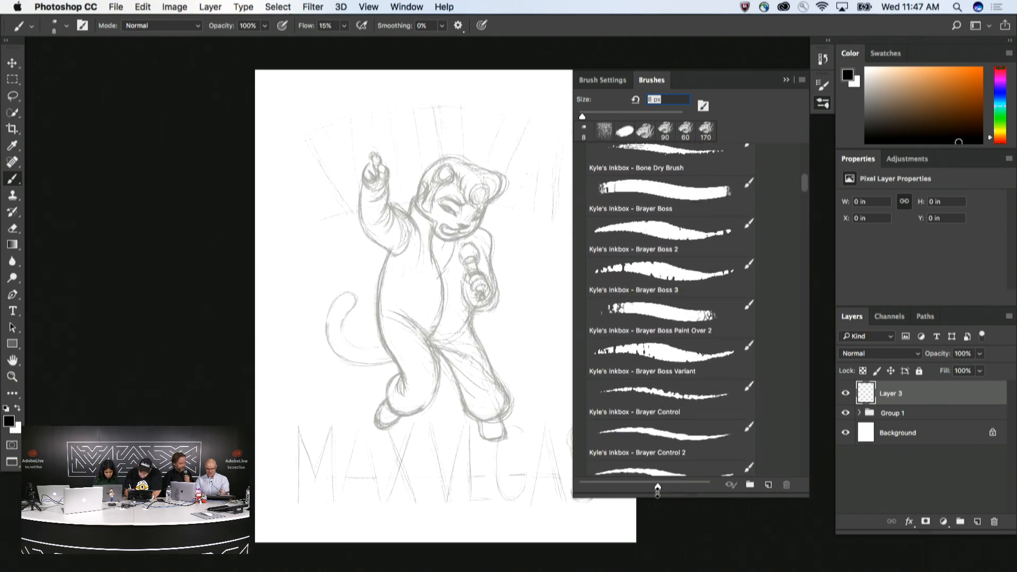
# Choose the Kyle's Inkbox - Fountania Variant brush and collapse the brush library
pyautogui.moveTo(804, 182)
pyautogui.mouseDown()
pyautogui.moveTo(793, 289)
pyautogui.moveTo(805, 294)
pyautogui.mouseUp()
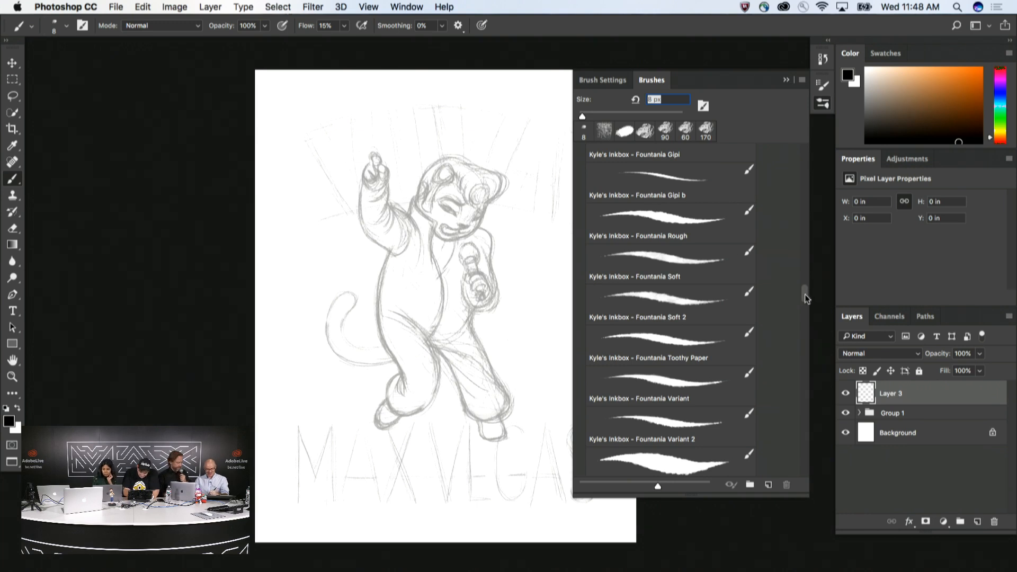
pyautogui.click(664, 384)
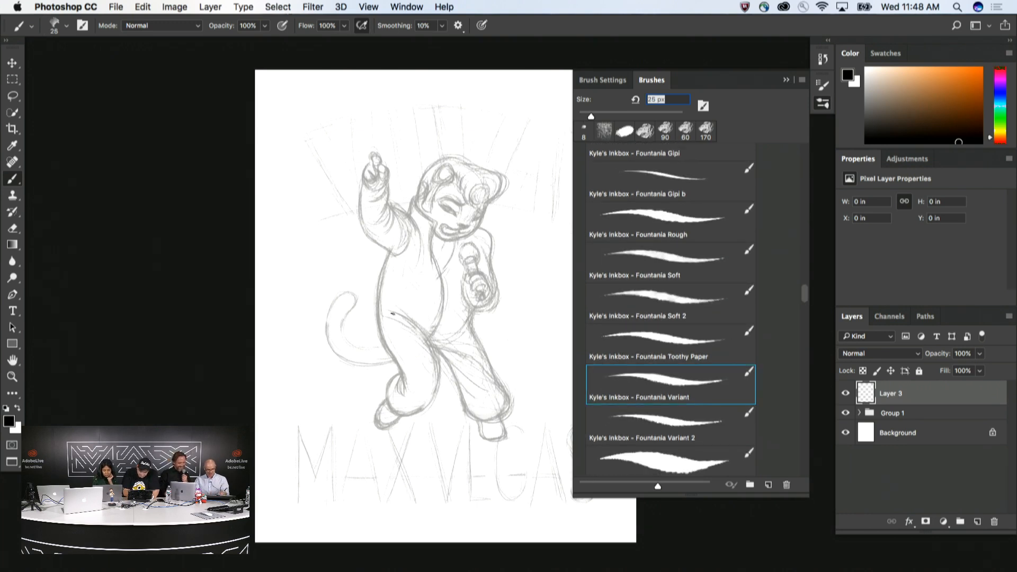
pyautogui.click(786, 78)
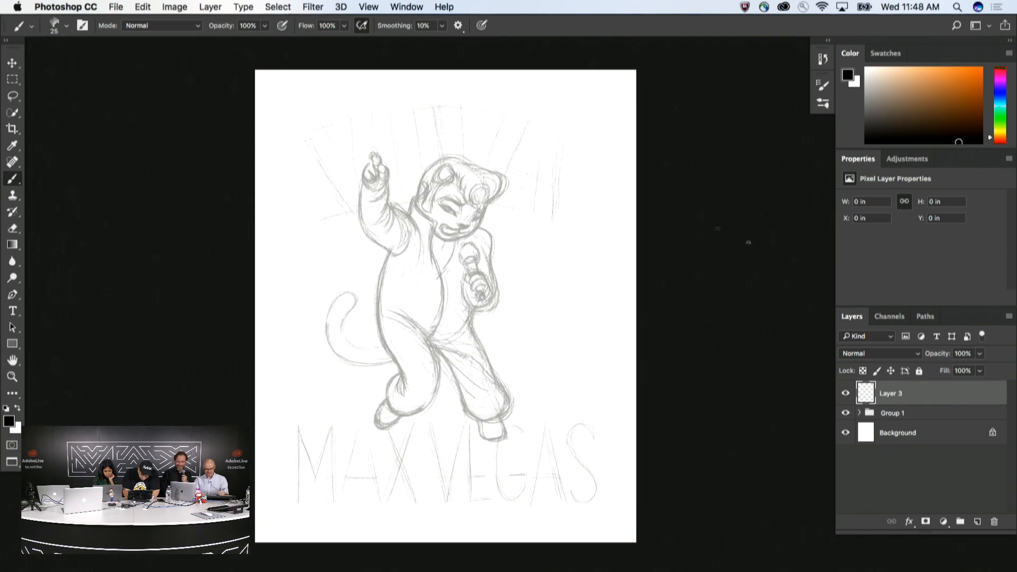
# Lower the opacity of the sketch in Group 1 to 15% and make Layer 3 active for inking
pyautogui.click(893, 414)
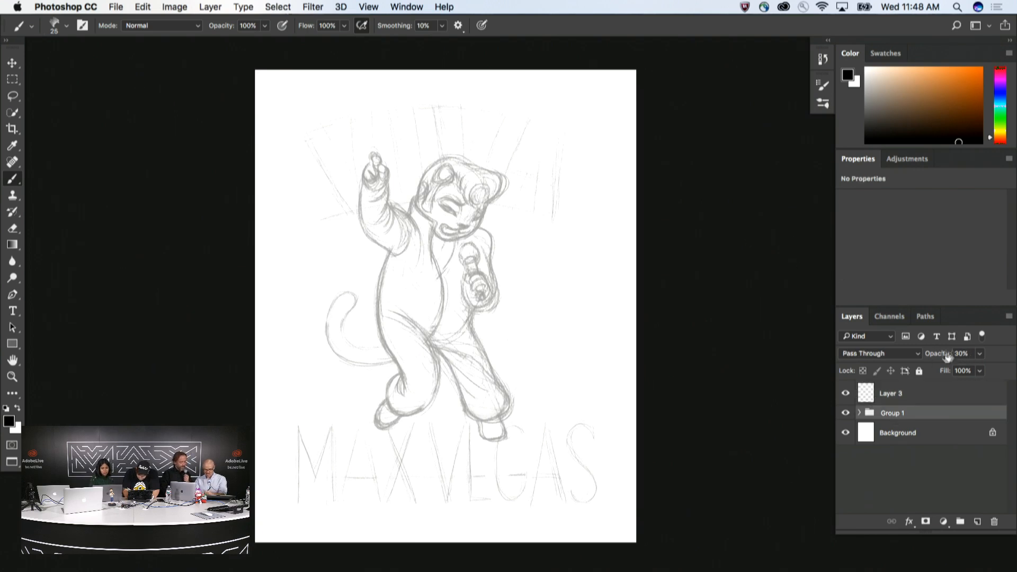
pyautogui.click(943, 355)
pyautogui.write('15')
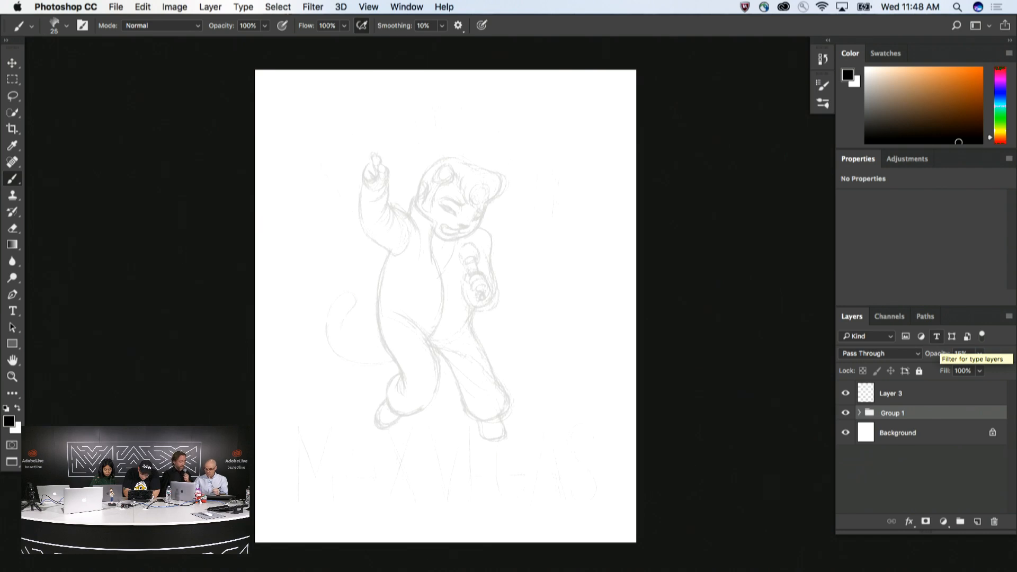
pyautogui.click(867, 397)
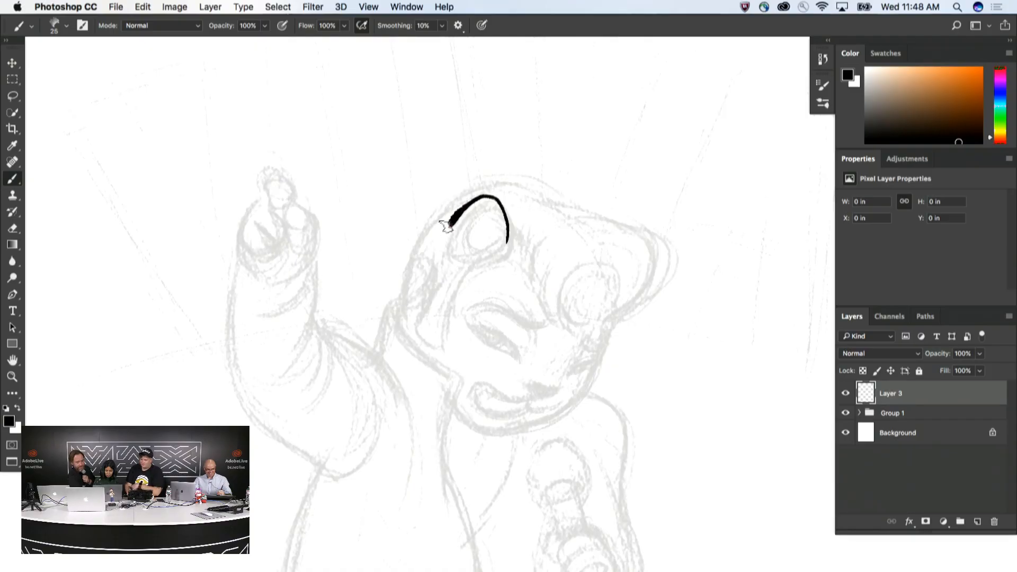
pyautogui.moveTo(446, 226); pyautogui.dragTo(439, 248)
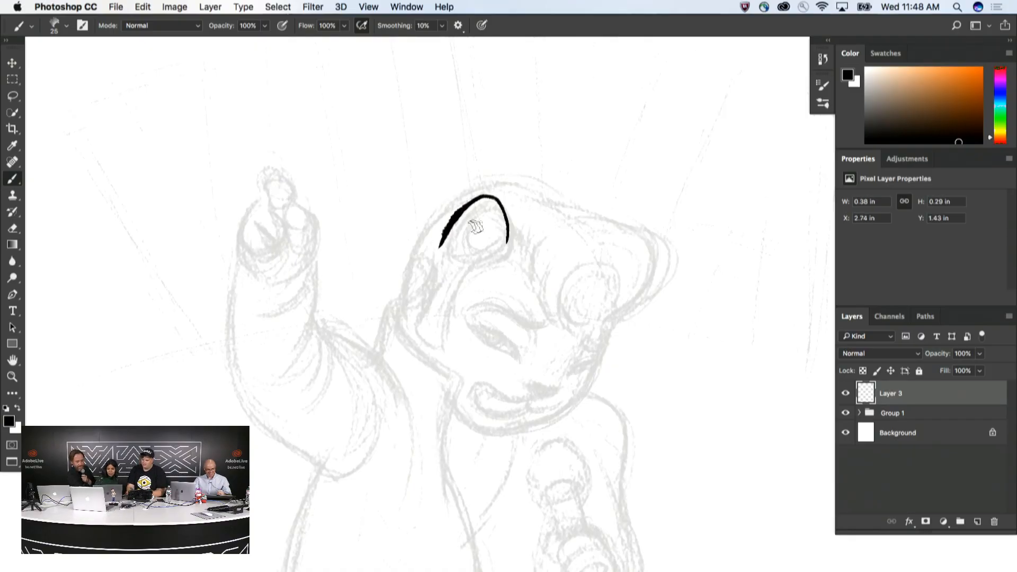
pyautogui.moveTo(487, 203)
pyautogui.mouseDown()
pyautogui.moveTo(455, 248)
pyautogui.moveTo(485, 248)
pyautogui.moveTo(467, 256)
pyautogui.moveTo(497, 208)
pyautogui.mouseUp()
pyautogui.press('super+z')
pyautogui.press('super+z')
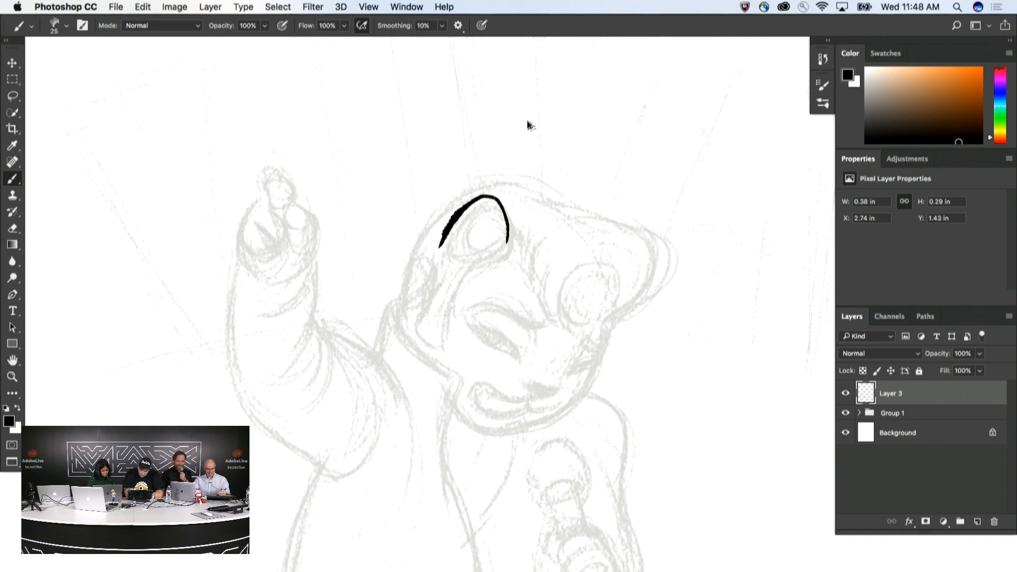
pyautogui.press('super+z')
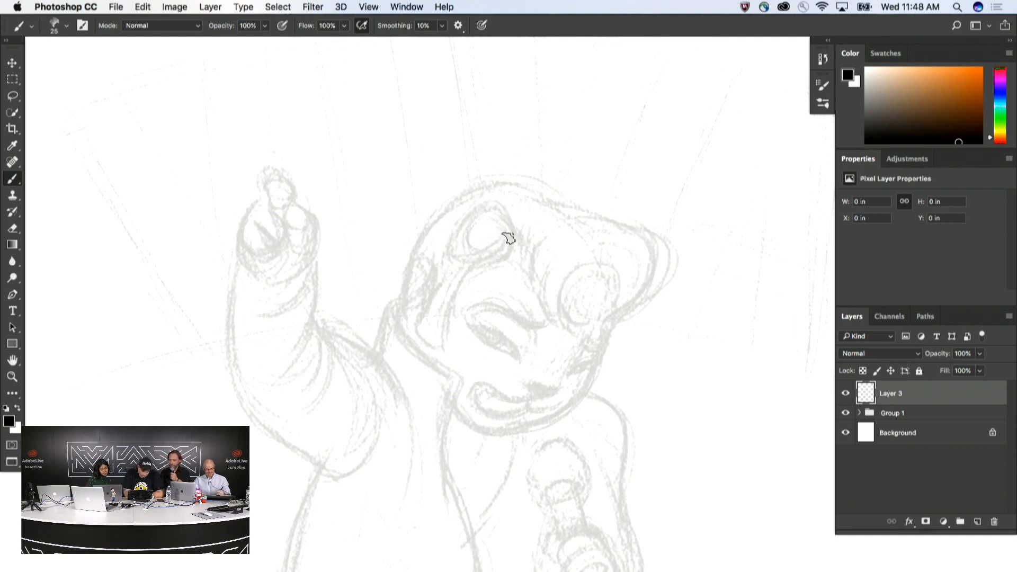
pyautogui.moveTo(508, 238)
pyautogui.mouseDown()
pyautogui.moveTo(495, 201)
pyautogui.moveTo(466, 204)
pyautogui.moveTo(444, 254)
pyautogui.mouseUp()
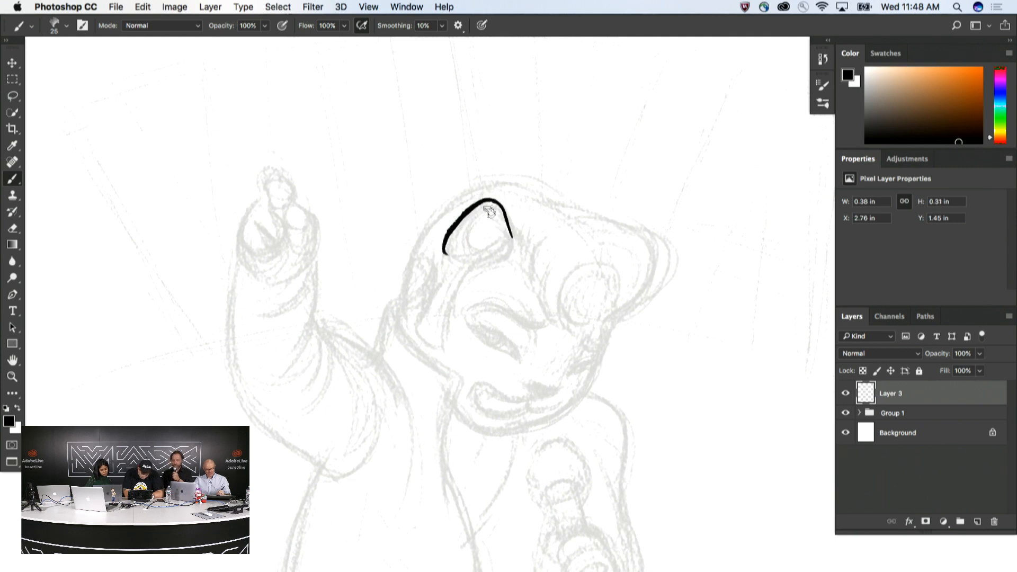
pyautogui.press('super+z')
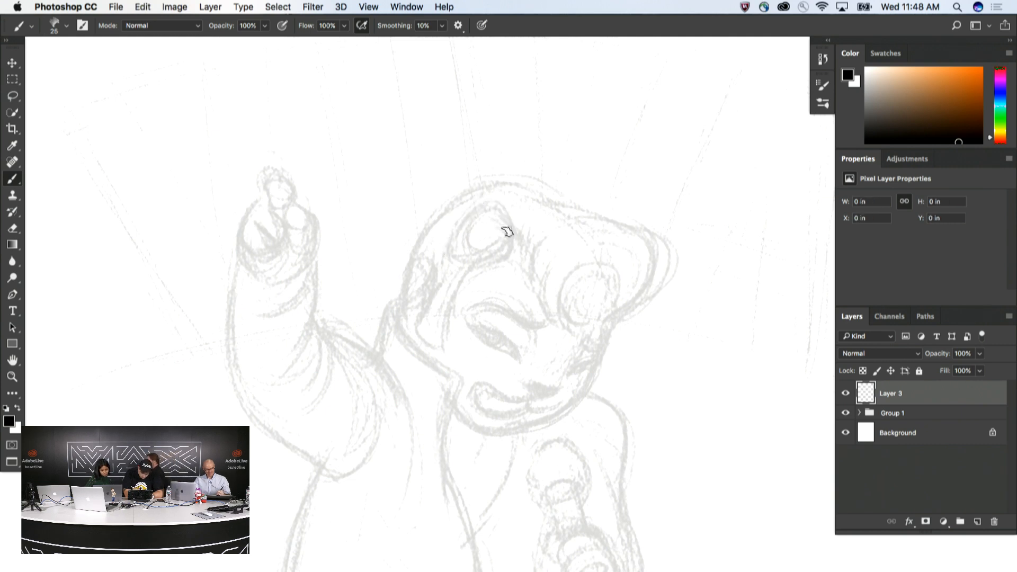
# Ink the outer arch and inner curve of the cat's ear in black on Layer 3
pyautogui.moveTo(509, 231)
pyautogui.mouseDown()
pyautogui.moveTo(494, 201)
pyautogui.moveTo(475, 201)
pyautogui.moveTo(450, 253)
pyautogui.mouseUp()
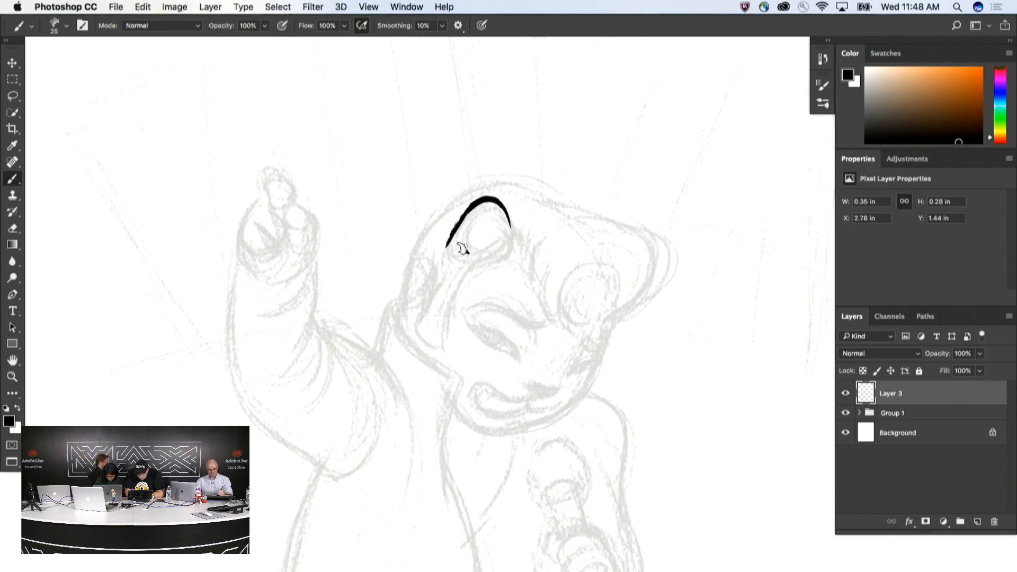
pyautogui.moveTo(463, 249)
pyautogui.mouseDown()
pyautogui.moveTo(464, 228)
pyautogui.moveTo(498, 207)
pyautogui.mouseUp()
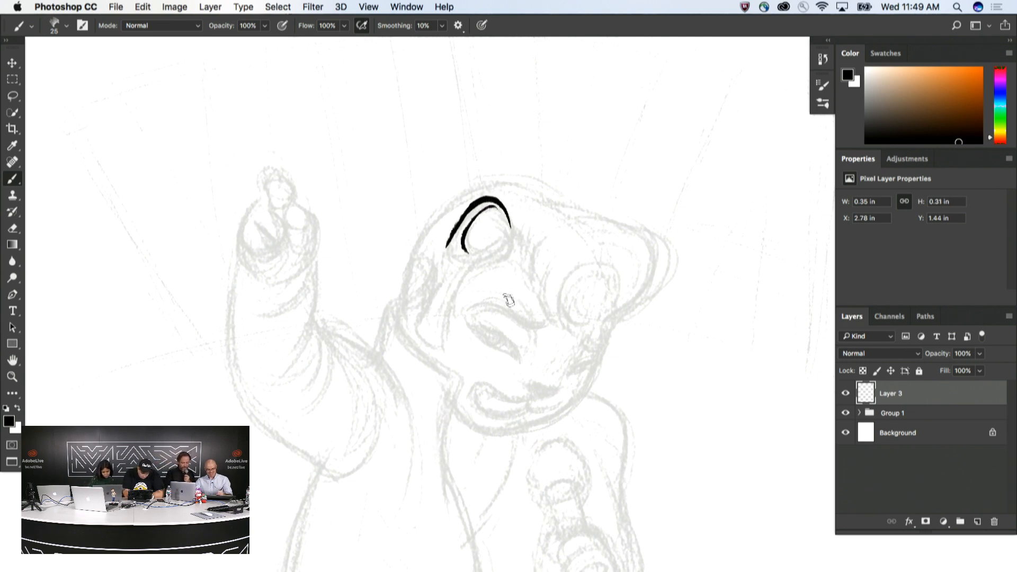
# Ink the cat's eyebrow, half-closed eye and nose over the sketch, touching up the ends of the ear and eyebrow lines
pyautogui.moveTo(541, 324); pyautogui.dragTo(475, 308)
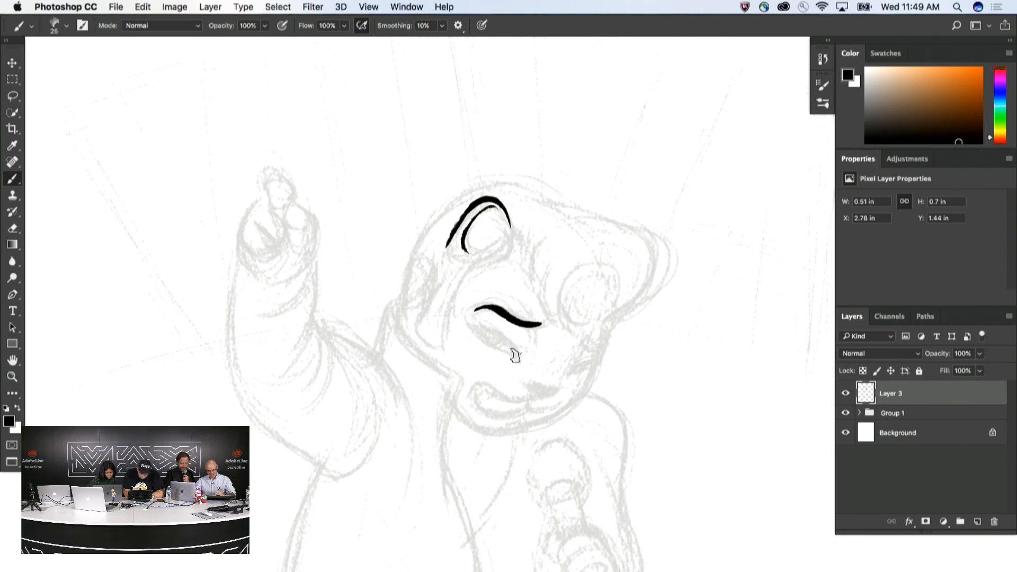
pyautogui.moveTo(515, 356); pyautogui.dragTo(469, 325)
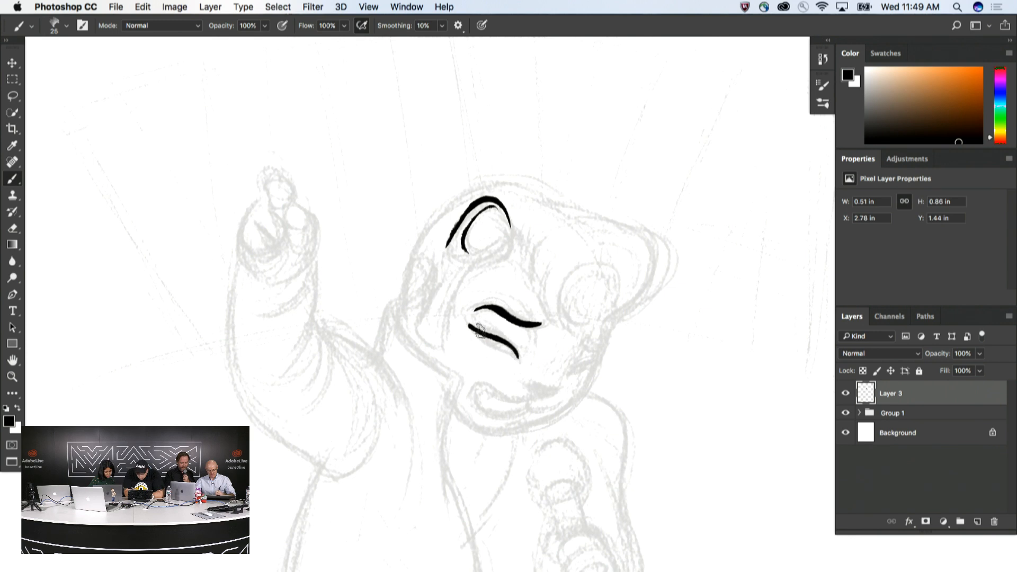
pyautogui.moveTo(473, 329); pyautogui.dragTo(499, 354)
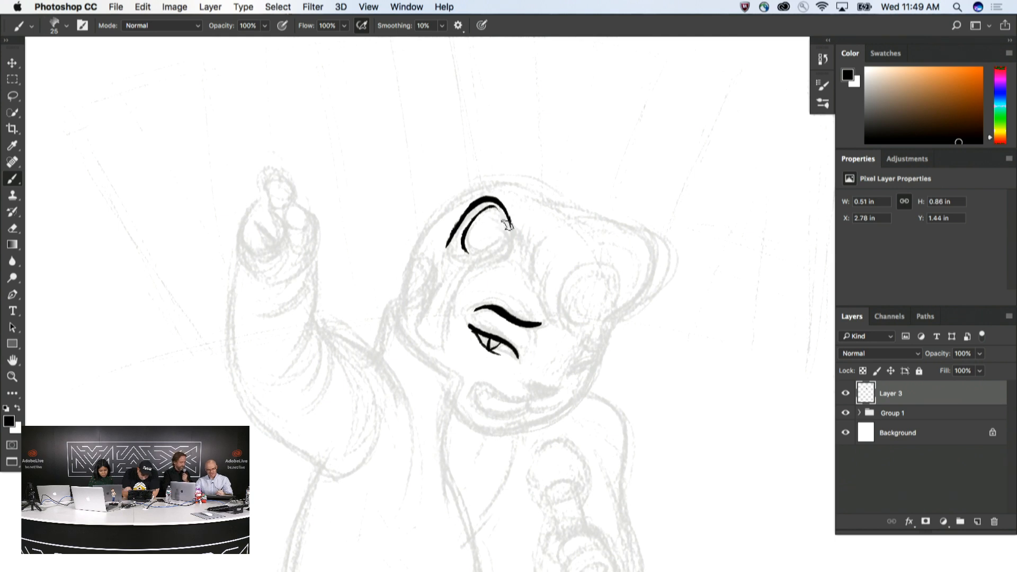
pyautogui.moveTo(507, 225); pyautogui.dragTo(512, 239)
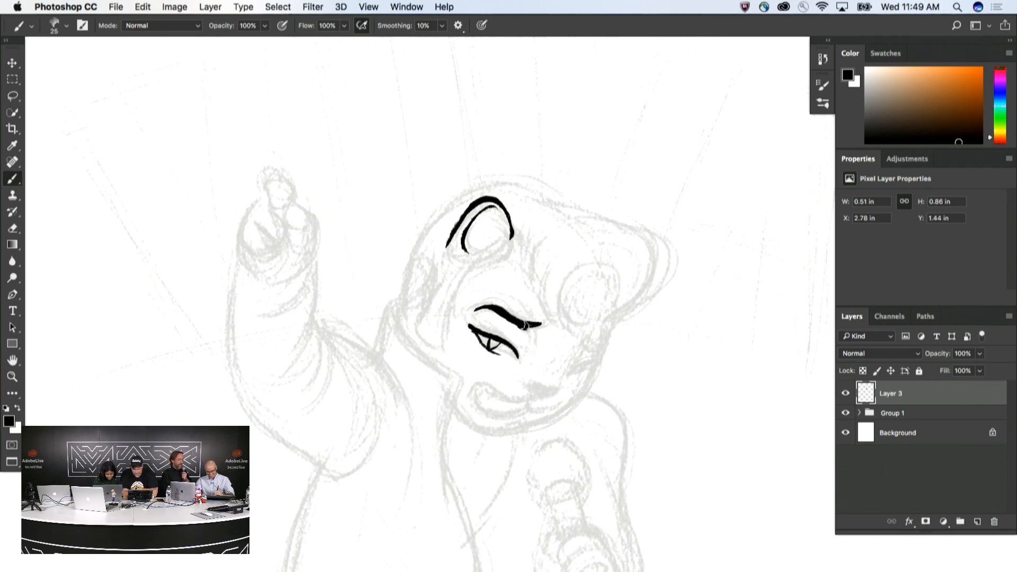
pyautogui.moveTo(524, 325); pyautogui.dragTo(544, 327)
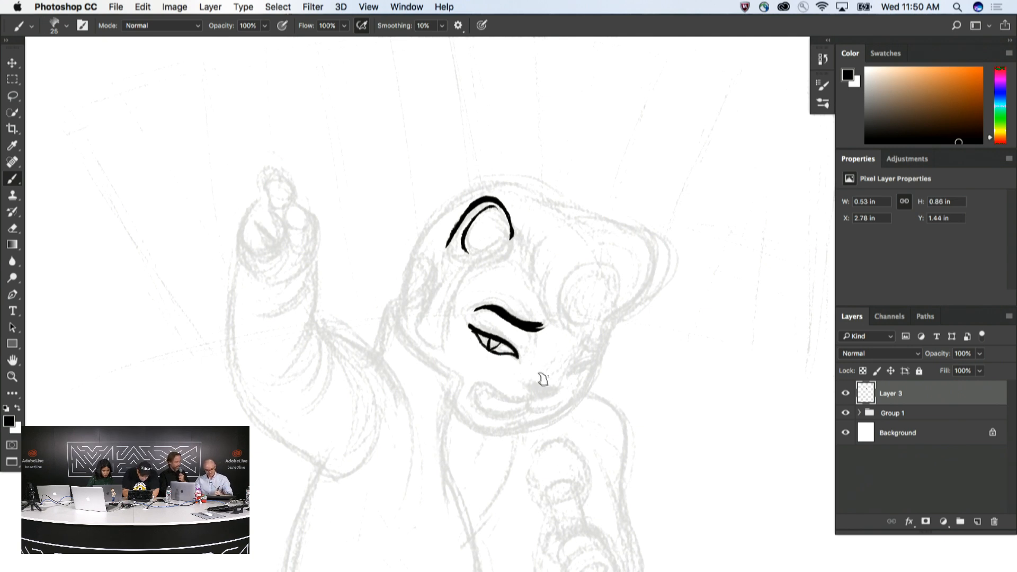
pyautogui.moveTo(558, 390)
pyautogui.mouseDown()
pyautogui.moveTo(516, 378)
pyautogui.moveTo(525, 399)
pyautogui.moveTo(554, 387)
pyautogui.mouseUp()
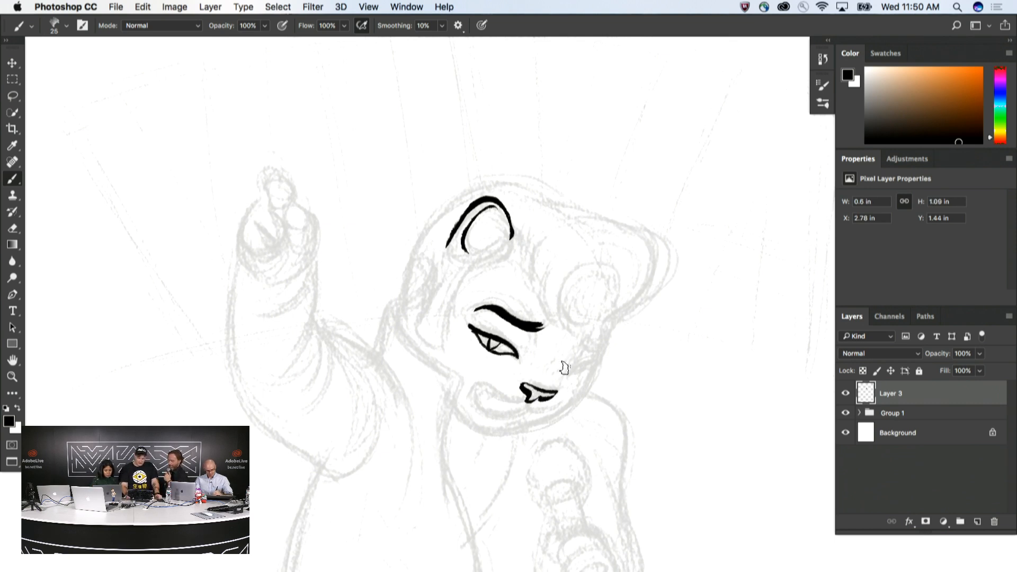
# Switch from the pencil sketch to Adobe Illustrator Draw to show the inked drawing of the character in the hat and glasses
pyautogui.moveTo(564, 366)
pyautogui.mouseDown()
pyautogui.moveTo(597, 363)
pyautogui.moveTo(562, 373)
pyautogui.mouseUp()
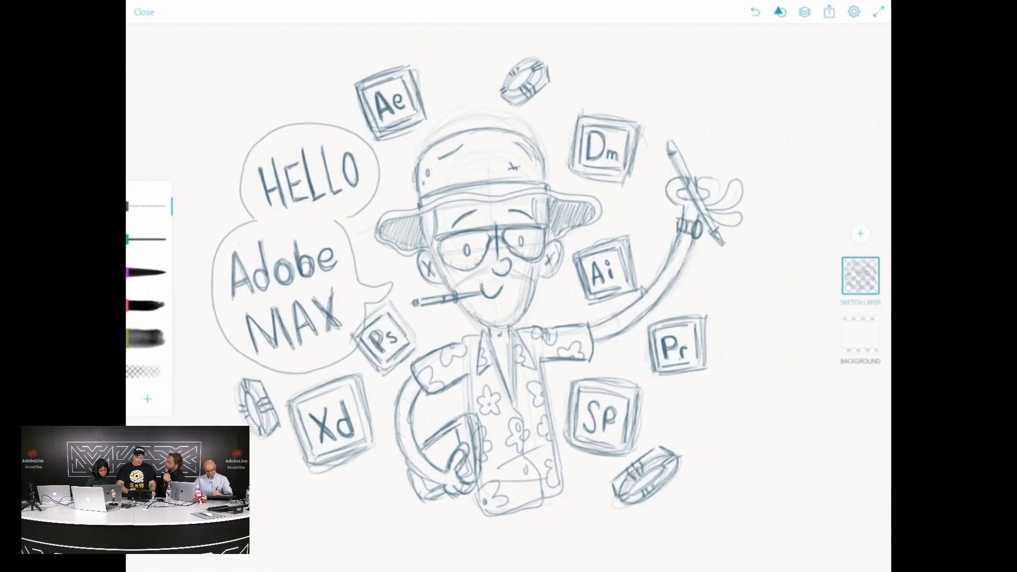
pyautogui.press('Home')
pyautogui.press('Home')
pyautogui.click(567, 356)
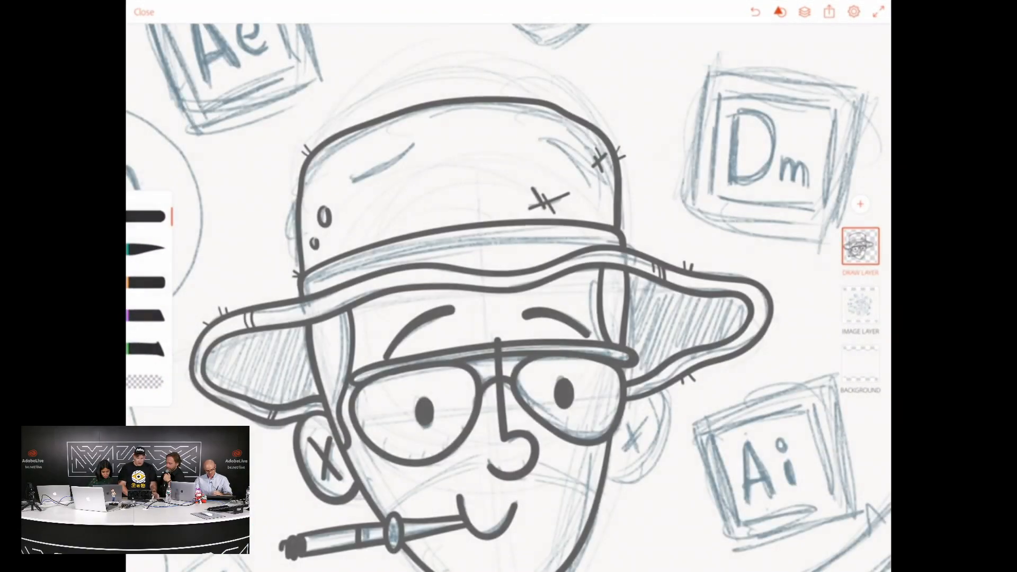
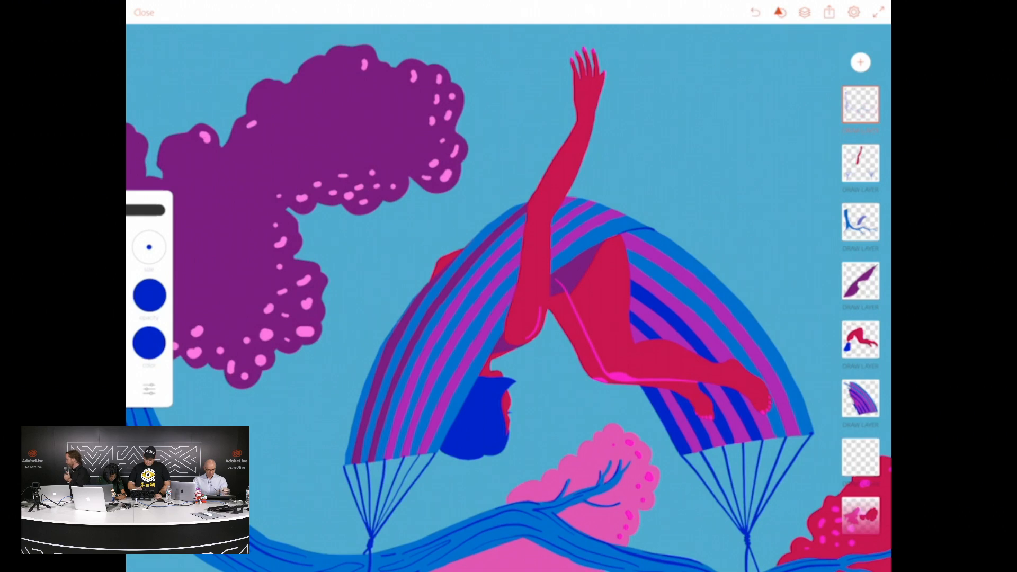
# Examine the hammock illustration in Illustrator Draw, from the woman's figure up close to the whole composition on its canvas
pyautogui.scroll(5, 632, 175)
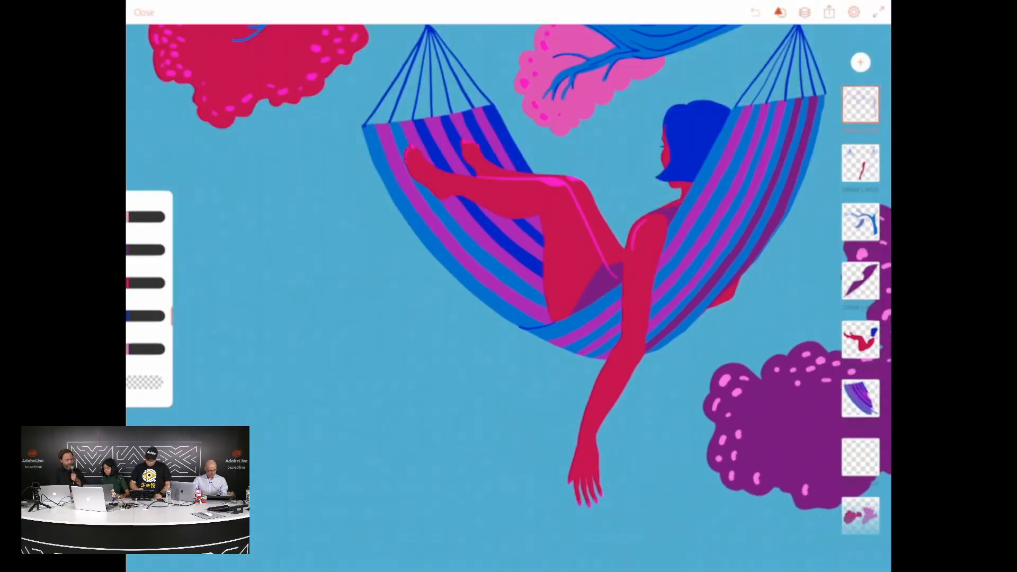
pyautogui.scroll(-5, 695, 329)
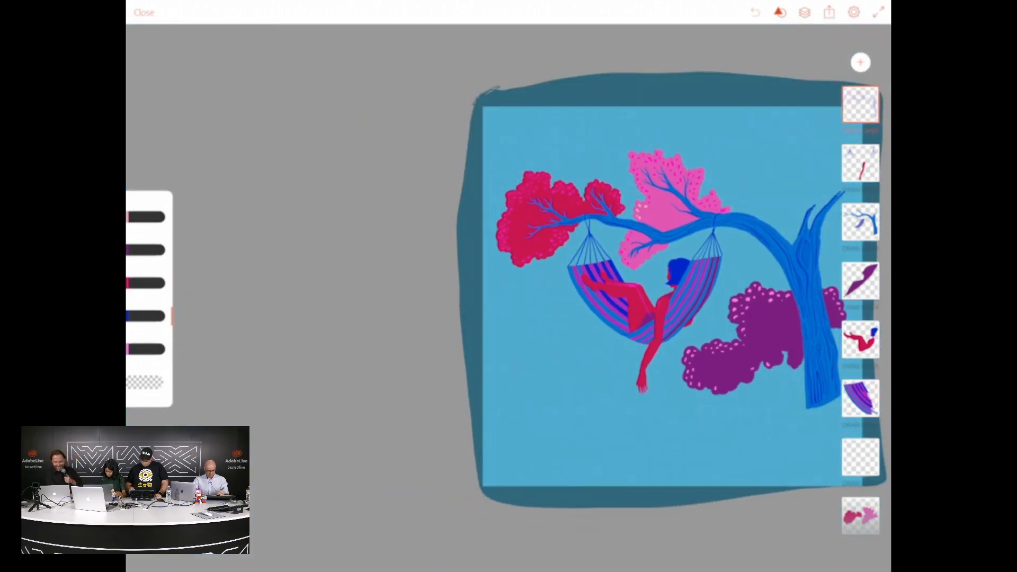
pyautogui.scroll(-1, 672, 297)
pyautogui.scroll(4, 696, 328)
pyautogui.scroll(-2, 535, 297)
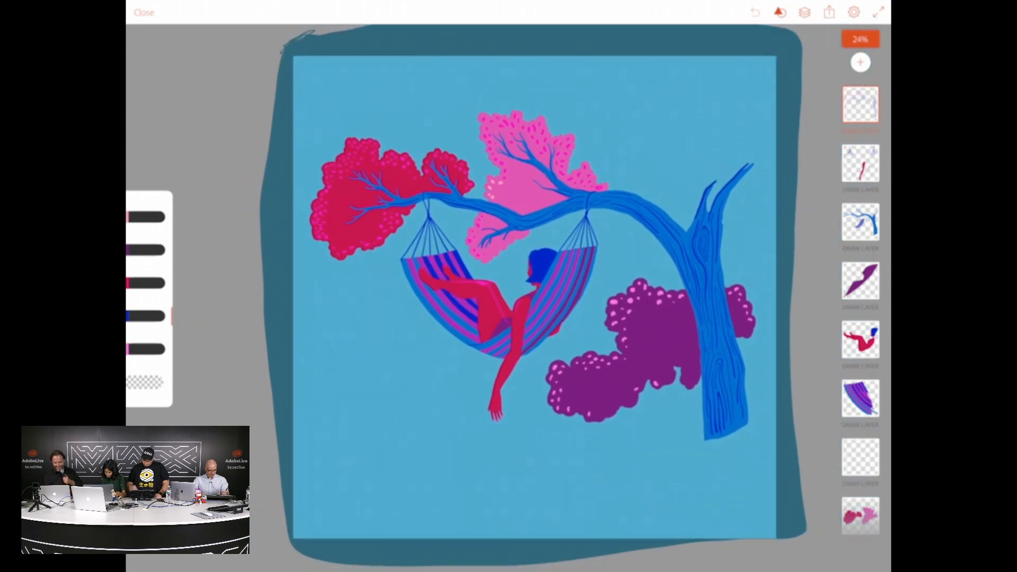
pyautogui.scroll(-1, 461, 387)
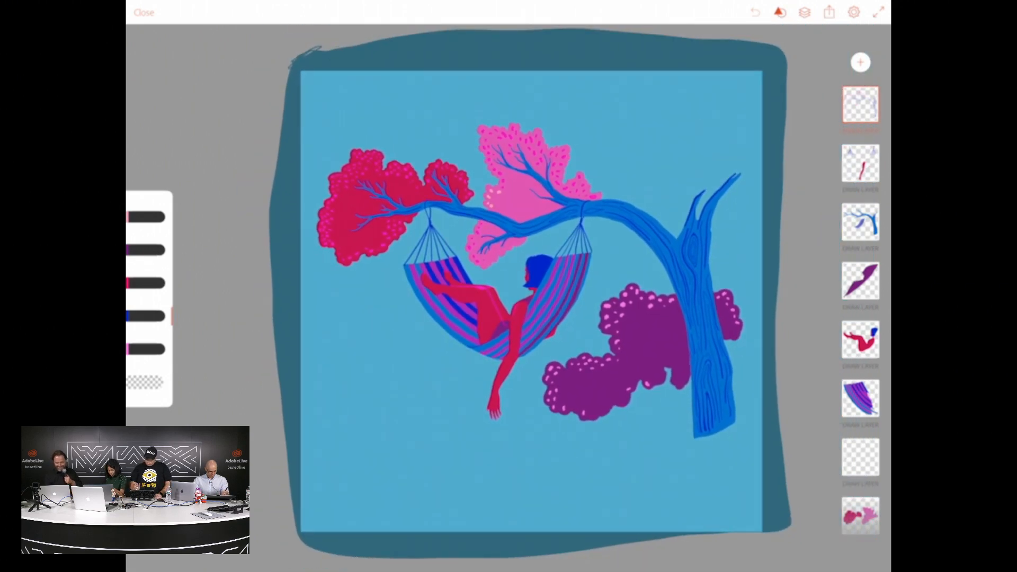
pyautogui.scroll(-1, 529, 297)
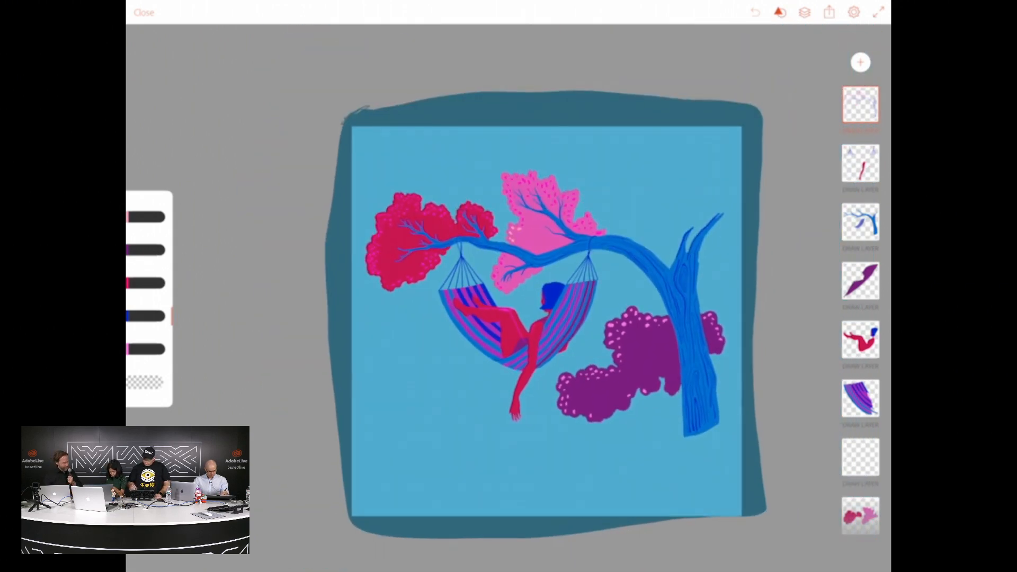
pyautogui.scroll(4, 530, 296)
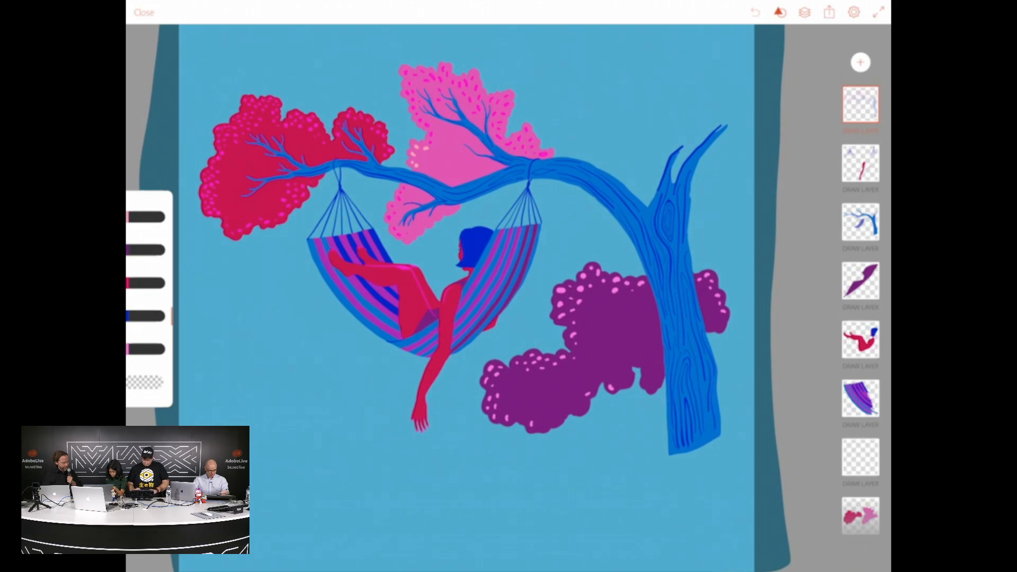
# Go through the illustration's layer stack, making the blue tree layer and the purple bush layer active in turn
pyautogui.click(861, 222)
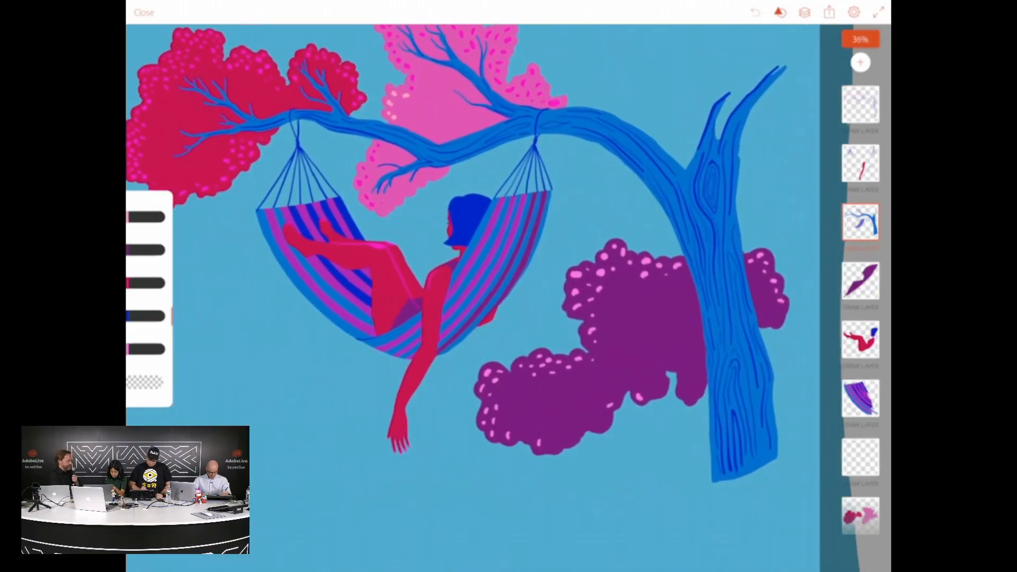
pyautogui.scroll(1, 483, 347)
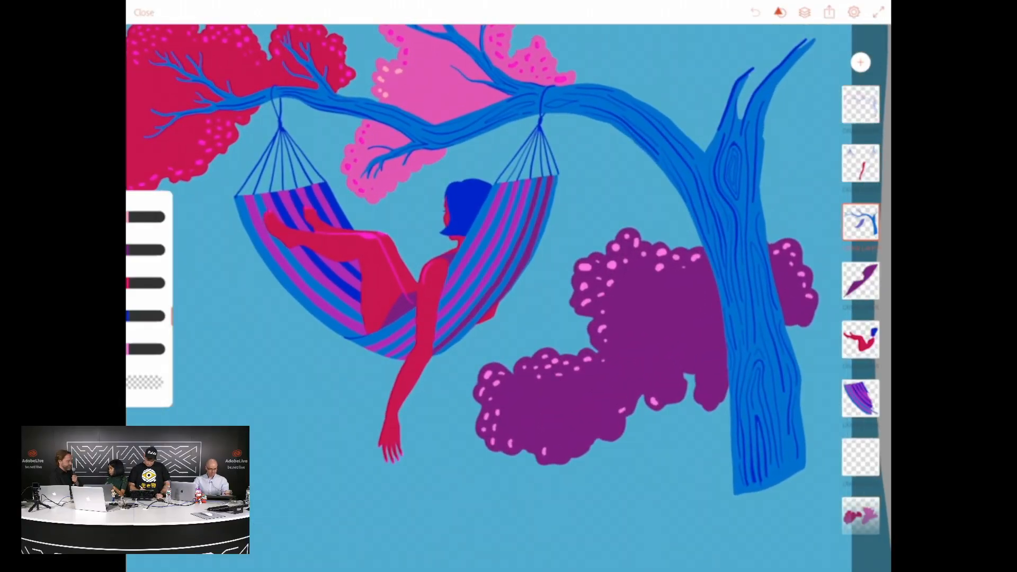
pyautogui.scroll(-5, 631, 375)
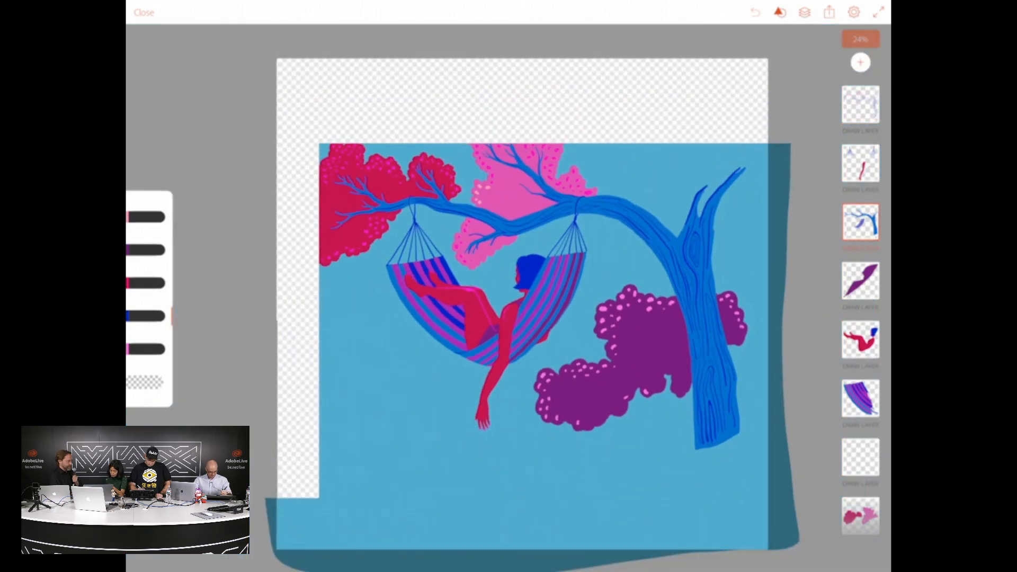
pyautogui.scroll(-5, 860, 296)
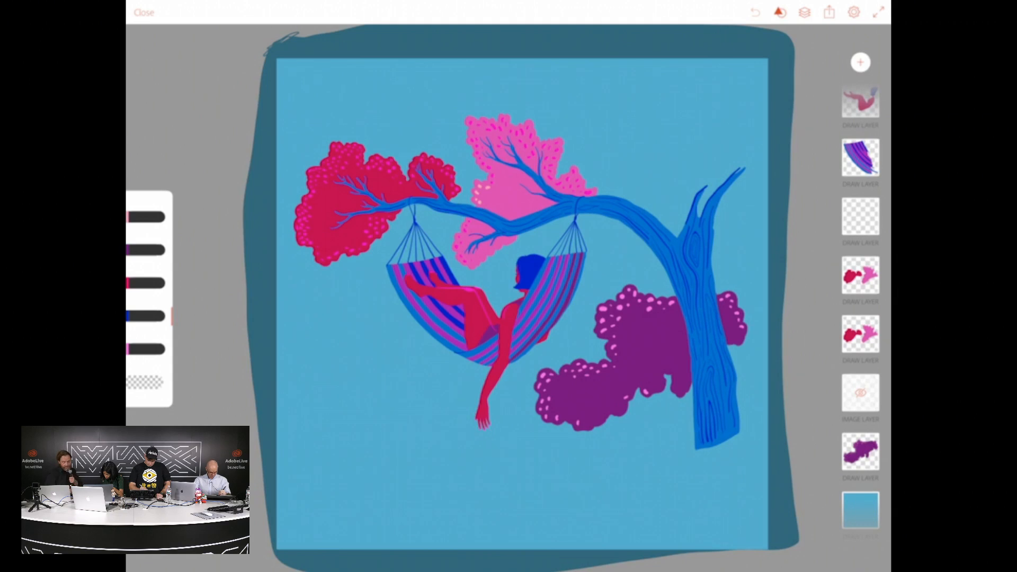
pyautogui.click(860, 452)
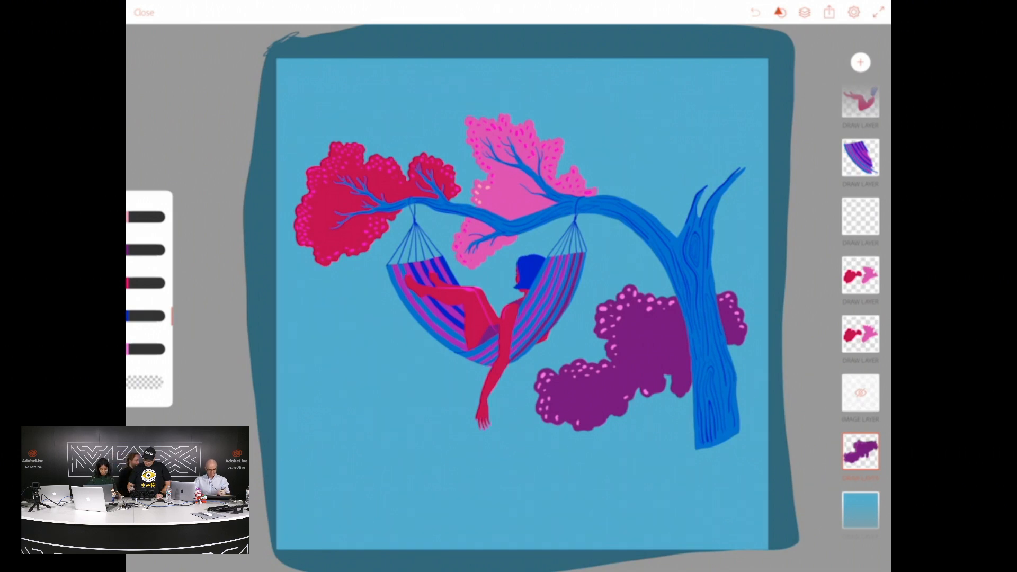
pyautogui.scroll(-5, 521, 302)
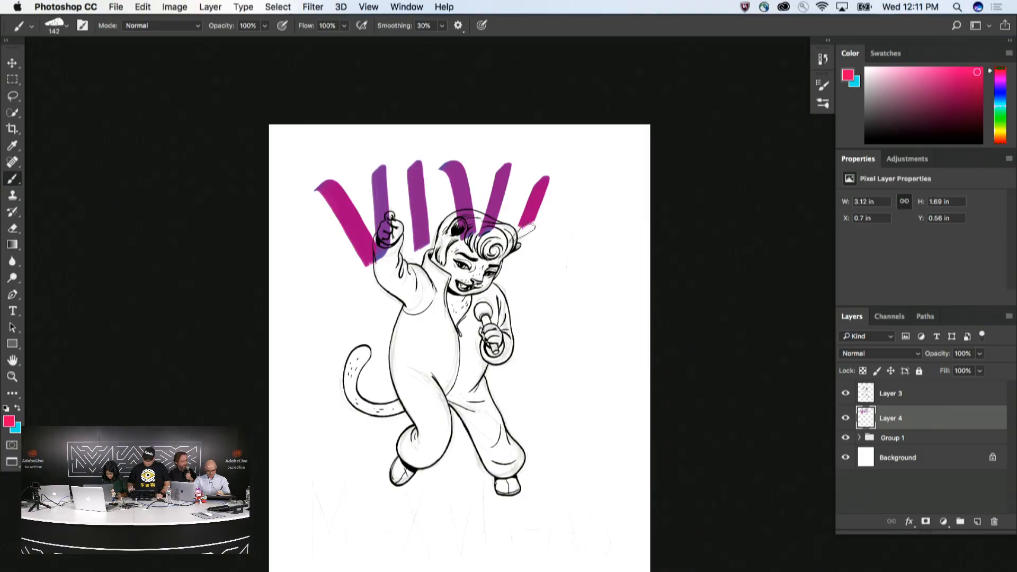
# In Photoshop, undo the last pink stroke, letter the A of VIVA on Layer 4 and sweep a looping ribbon around the cat
pyautogui.press('super+z')
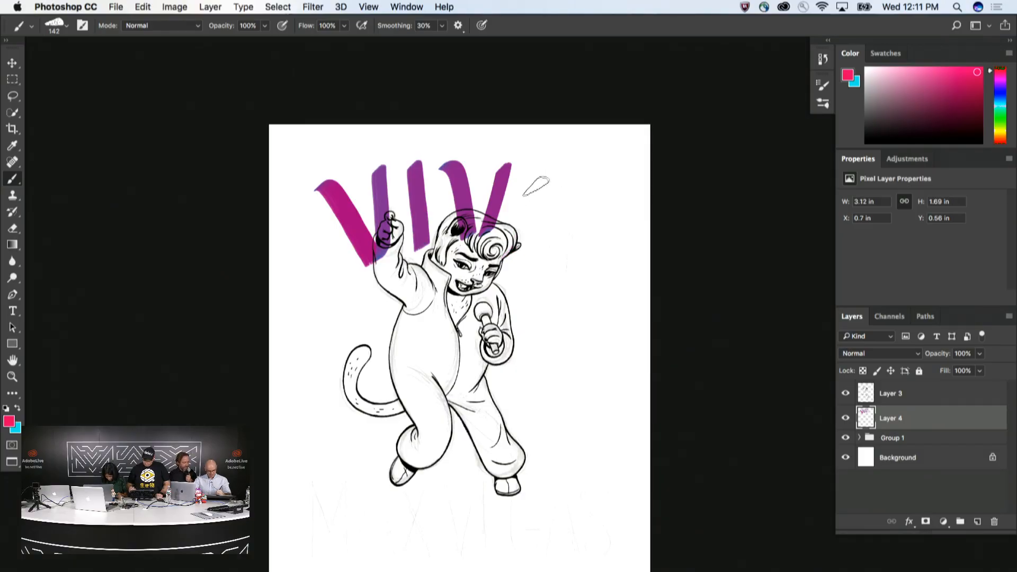
pyautogui.moveTo(548, 178)
pyautogui.mouseDown()
pyautogui.moveTo(524, 230)
pyautogui.moveTo(553, 242)
pyautogui.moveTo(555, 176)
pyautogui.mouseUp()
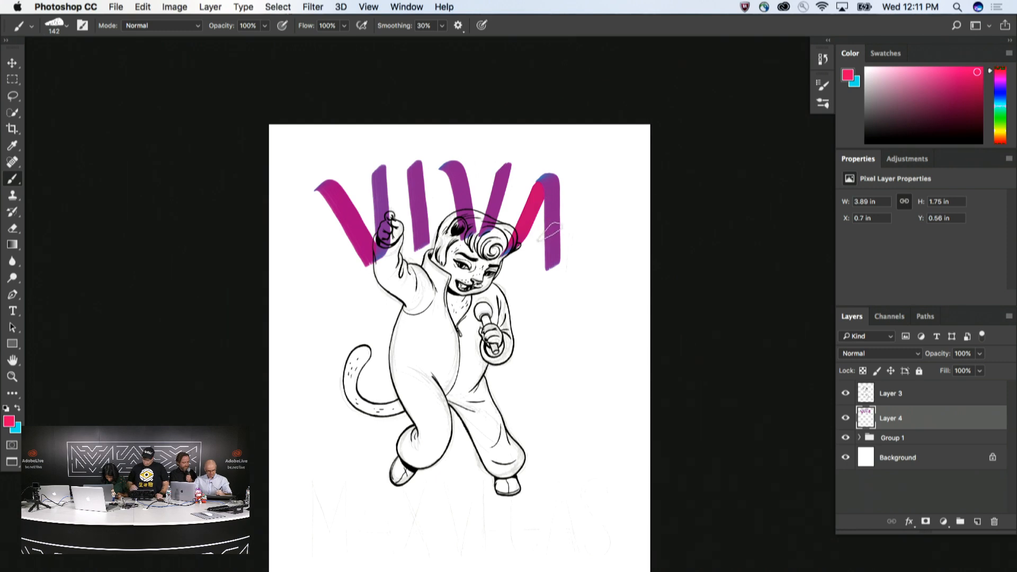
pyautogui.moveTo(551, 232); pyautogui.dragTo(528, 224)
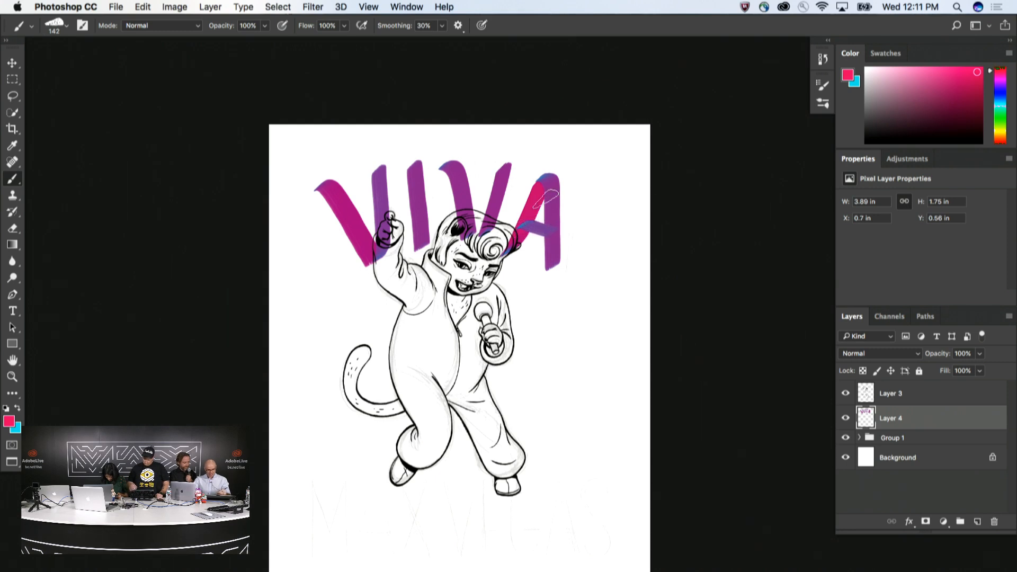
pyautogui.moveTo(618, 257)
pyautogui.mouseDown()
pyautogui.moveTo(612, 319)
pyautogui.moveTo(584, 375)
pyautogui.moveTo(531, 423)
pyautogui.moveTo(496, 434)
pyautogui.moveTo(382, 407)
pyautogui.moveTo(351, 425)
pyautogui.moveTo(366, 468)
pyautogui.moveTo(441, 404)
pyautogui.moveTo(410, 323)
pyautogui.moveTo(329, 353)
pyautogui.moveTo(349, 393)
pyautogui.moveTo(357, 326)
pyautogui.moveTo(306, 258)
pyautogui.moveTo(331, 258)
pyautogui.moveTo(303, 351)
pyautogui.mouseUp()
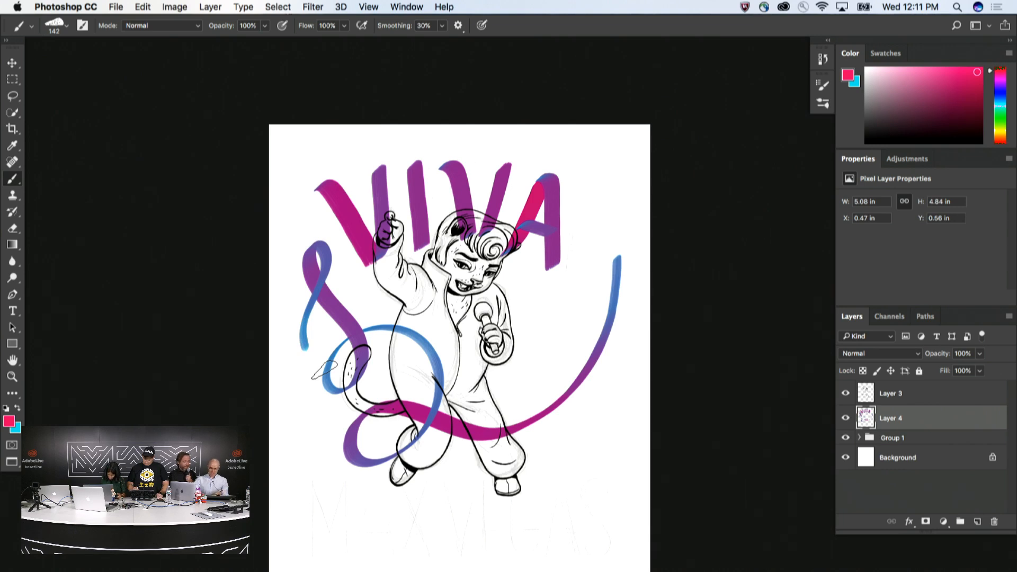
# Undo the ribbon and all the VIVA lettering strokes on Layer 4
pyautogui.press('super+z')
pyautogui.press('super+z')
pyautogui.press('super+z')
pyautogui.press('super+z')
pyautogui.press('super+z')
pyautogui.press('super+z')
pyautogui.press('super+z')
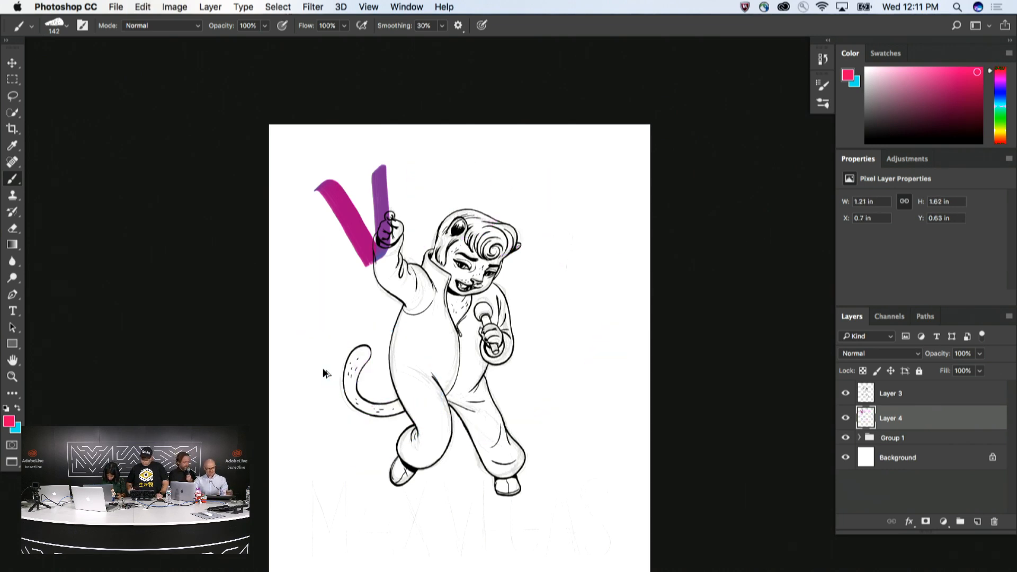
pyautogui.press('super+z')
pyautogui.press('super+z')
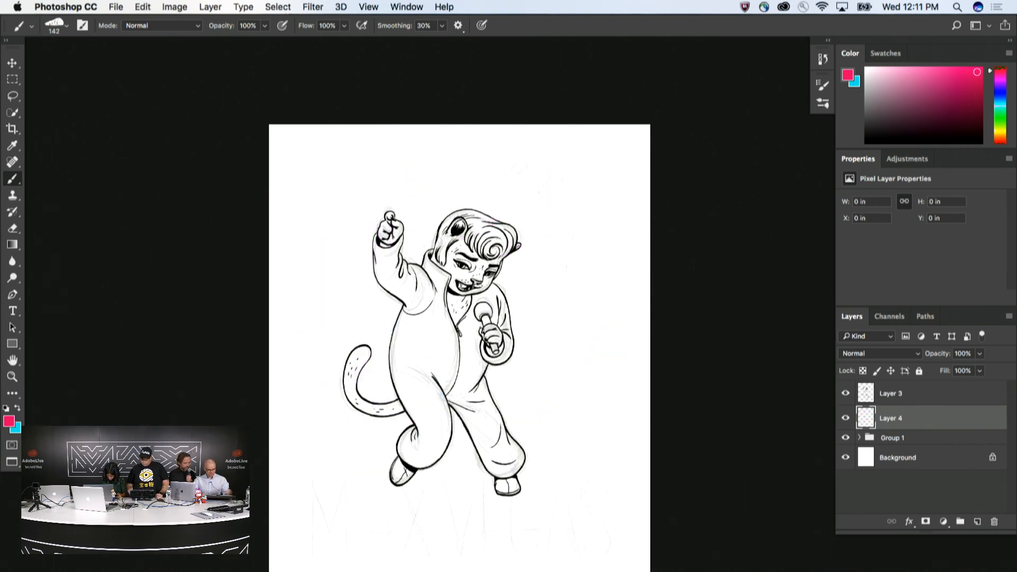
# Show the brush library at the Kyle's Letterers brushes
pyautogui.click(823, 104)
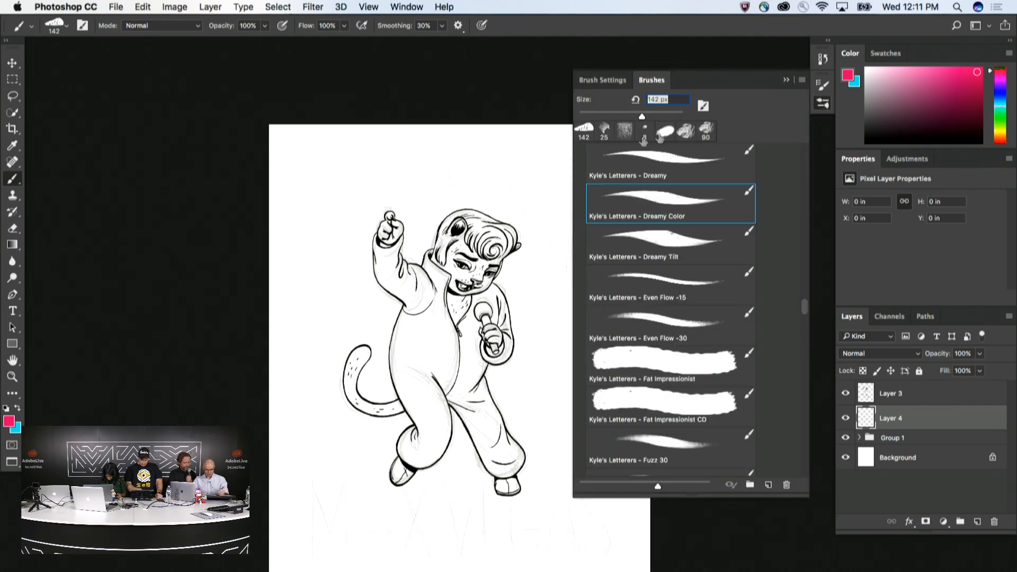
pyautogui.click(656, 81)
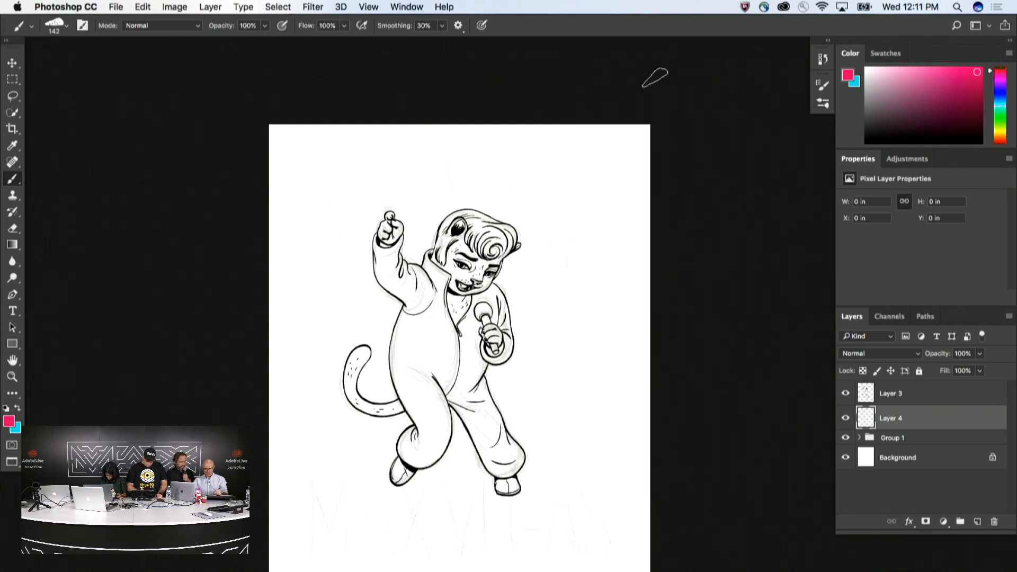
pyautogui.click(824, 106)
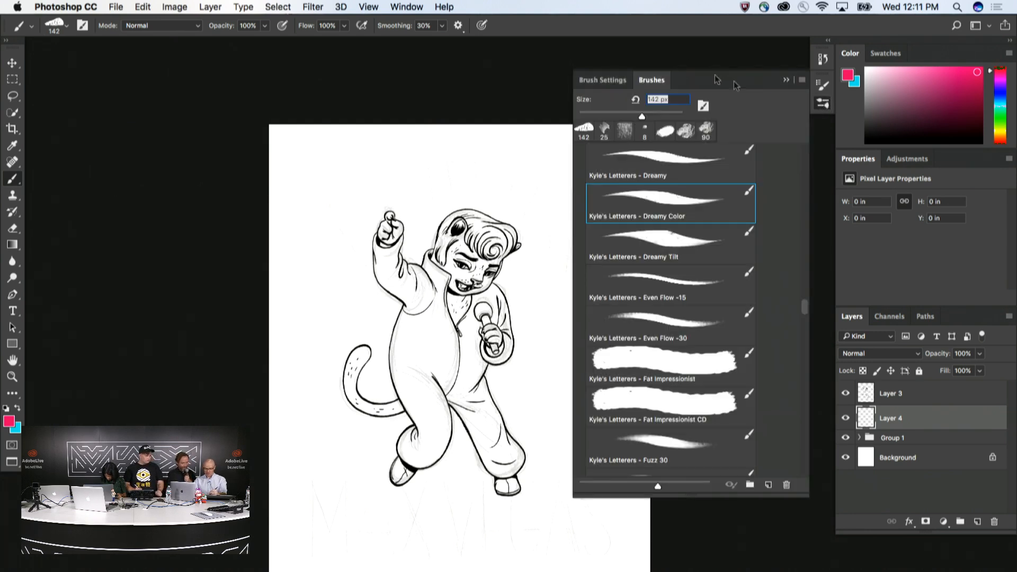
pyautogui.click(599, 79)
pyautogui.click(646, 81)
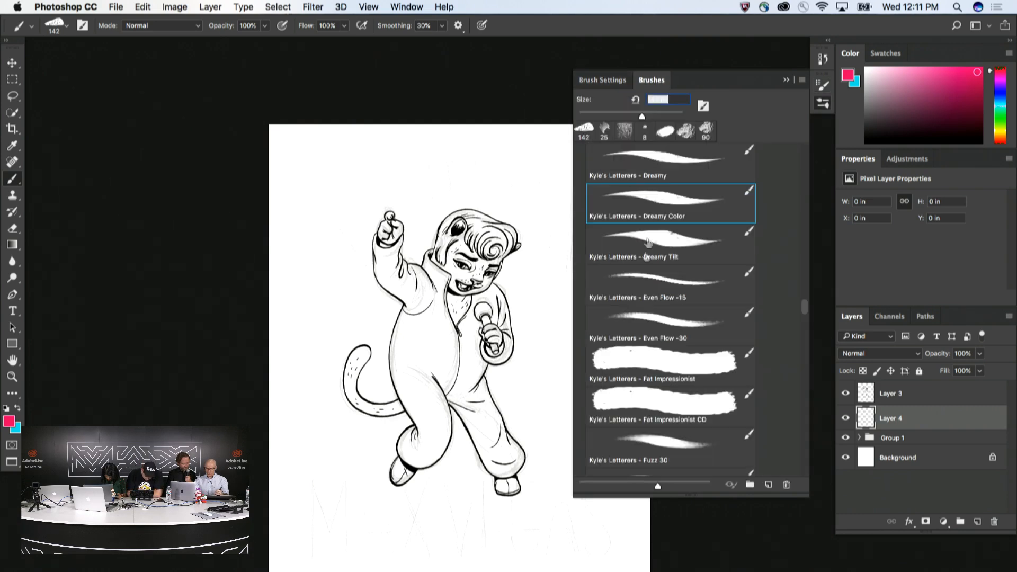
# Use Get More Brushes to open Adobe's Kyle T. Webster brush download page in Safari
pyautogui.click(802, 80)
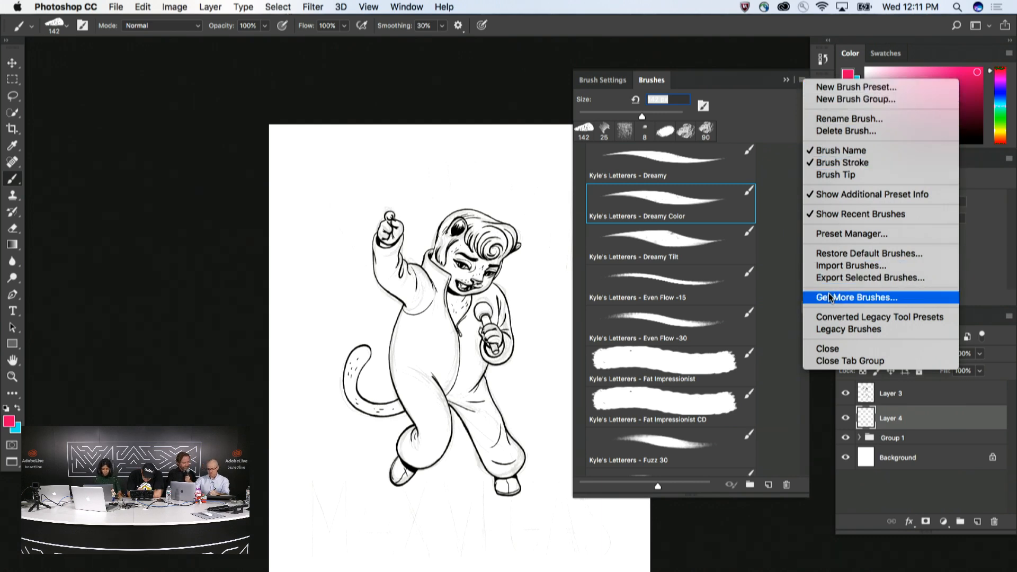
pyautogui.click(680, 65)
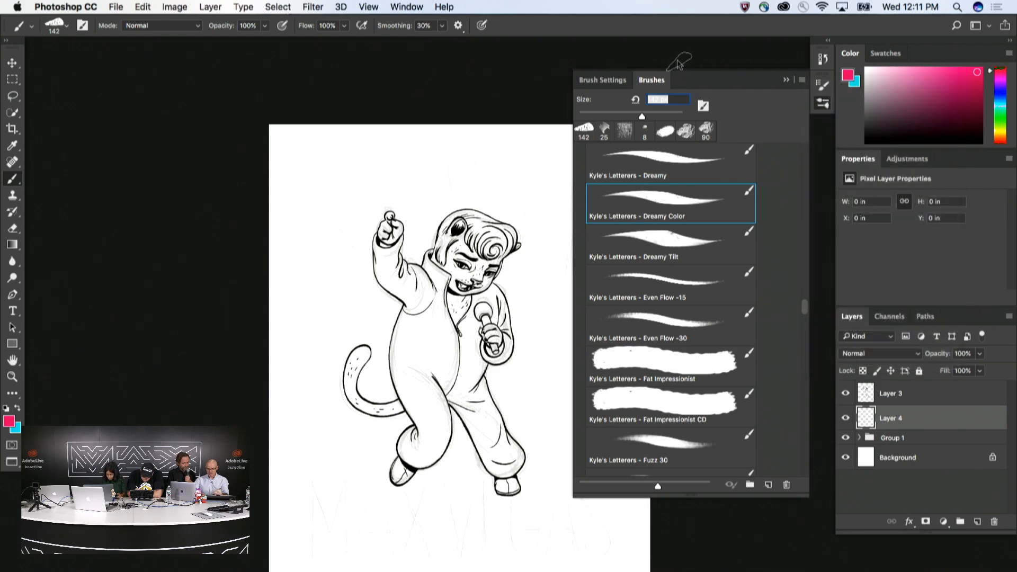
pyautogui.click(802, 80)
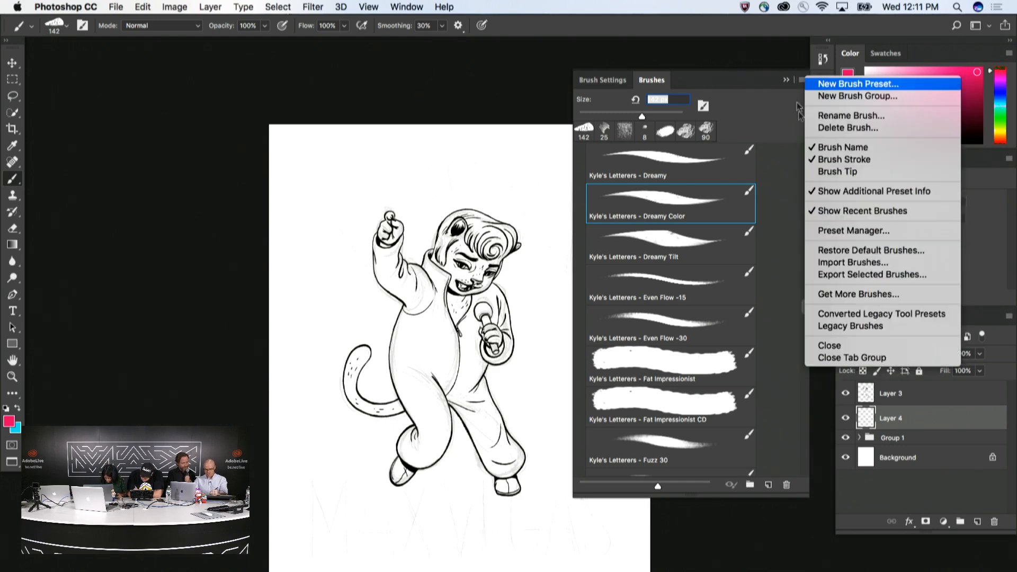
pyautogui.click(824, 295)
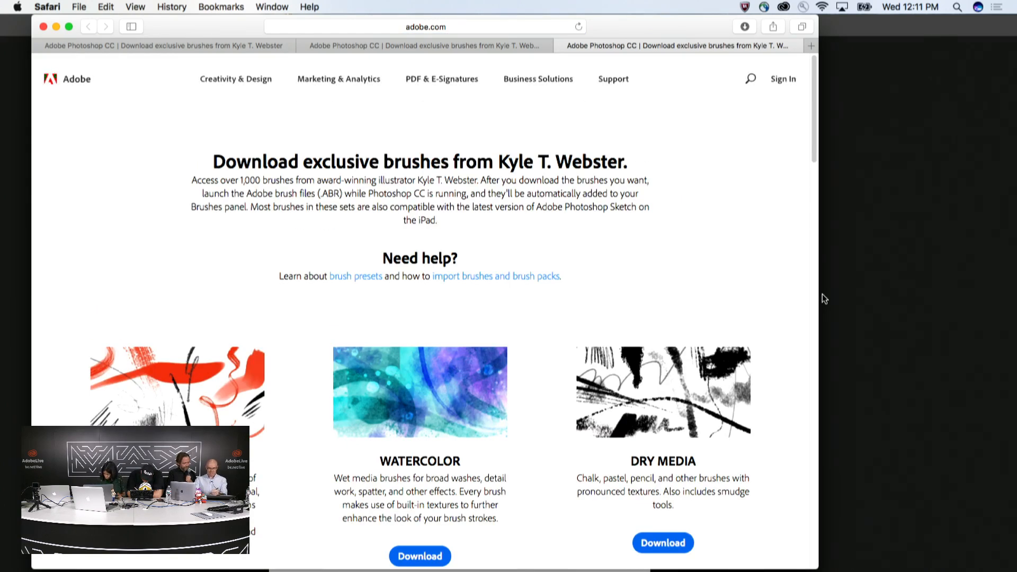
# Browse the downloadable brush packs on the page, including Megapack, Watercolor, Gouache, Manga Brushes and Letterers
pyautogui.moveTo(814, 155); pyautogui.dragTo(812, 194)
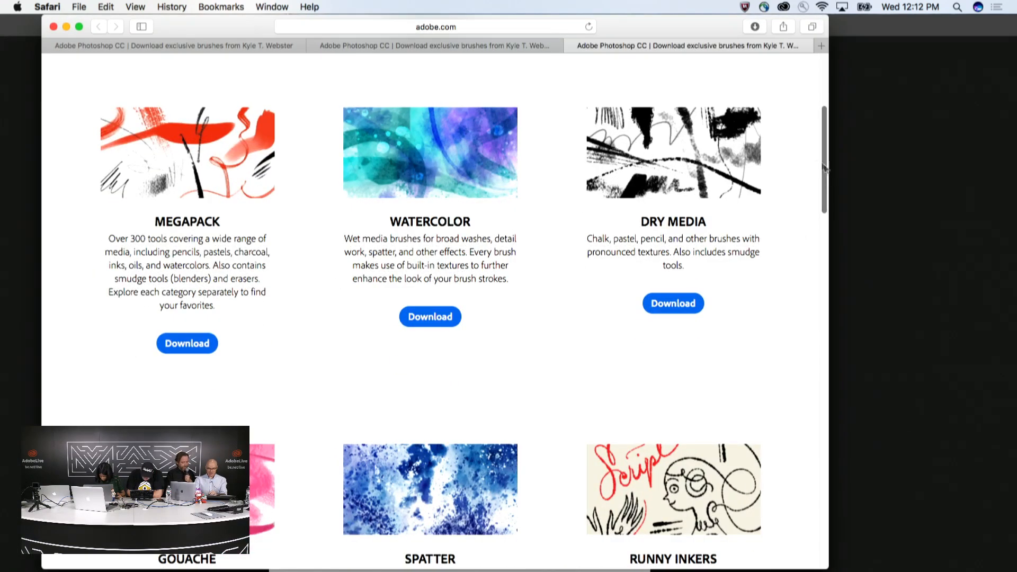
pyautogui.moveTo(824, 168); pyautogui.dragTo(829, 337)
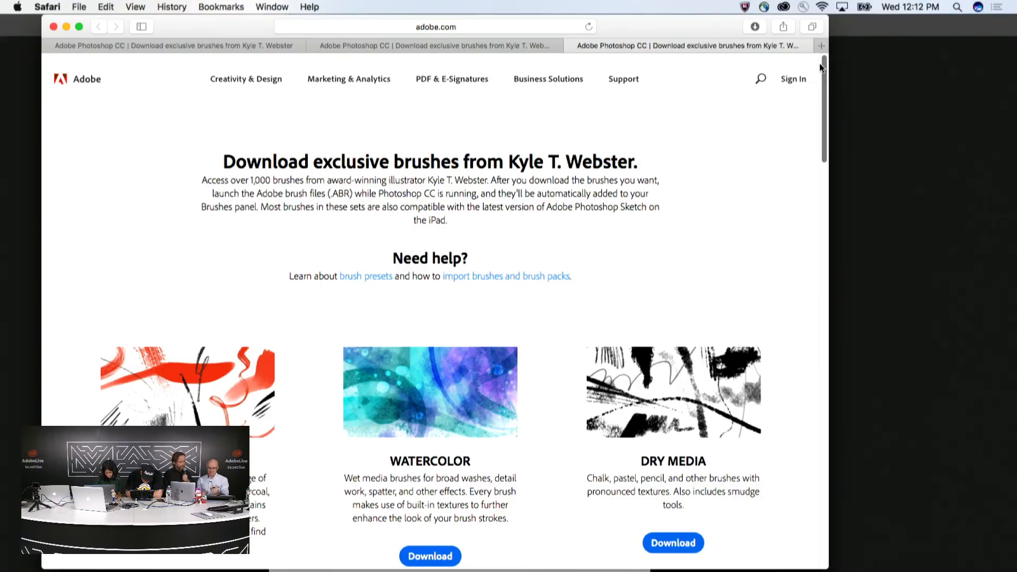
pyautogui.scroll(-15, 800, 365)
pyautogui.scroll(-10, 794, 424)
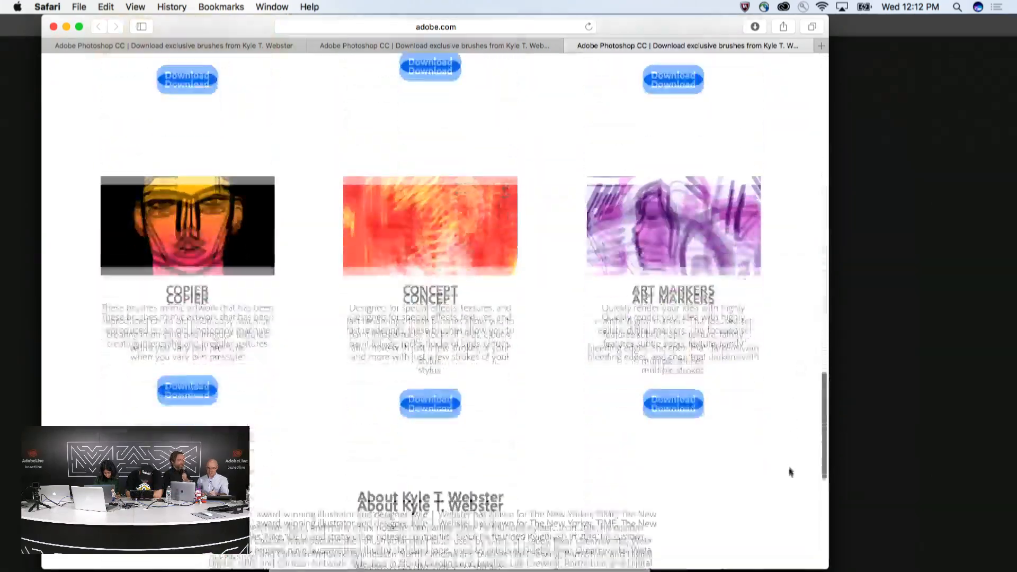
pyautogui.scroll(5, 788, 466)
pyautogui.scroll(10, 786, 349)
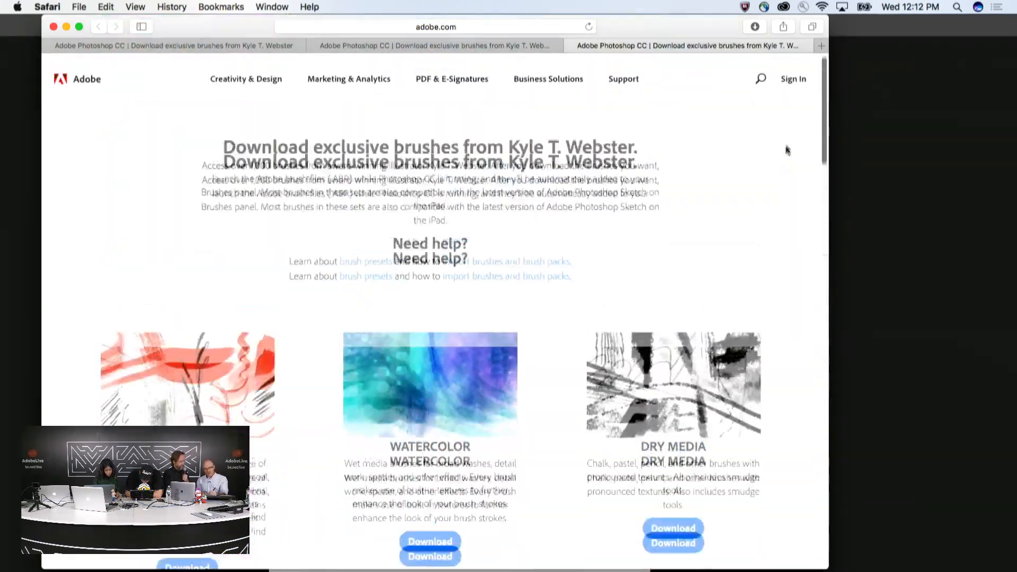
pyautogui.moveTo(825, 156)
pyautogui.mouseDown()
pyautogui.moveTo(806, 250)
pyautogui.moveTo(809, 312)
pyautogui.mouseUp()
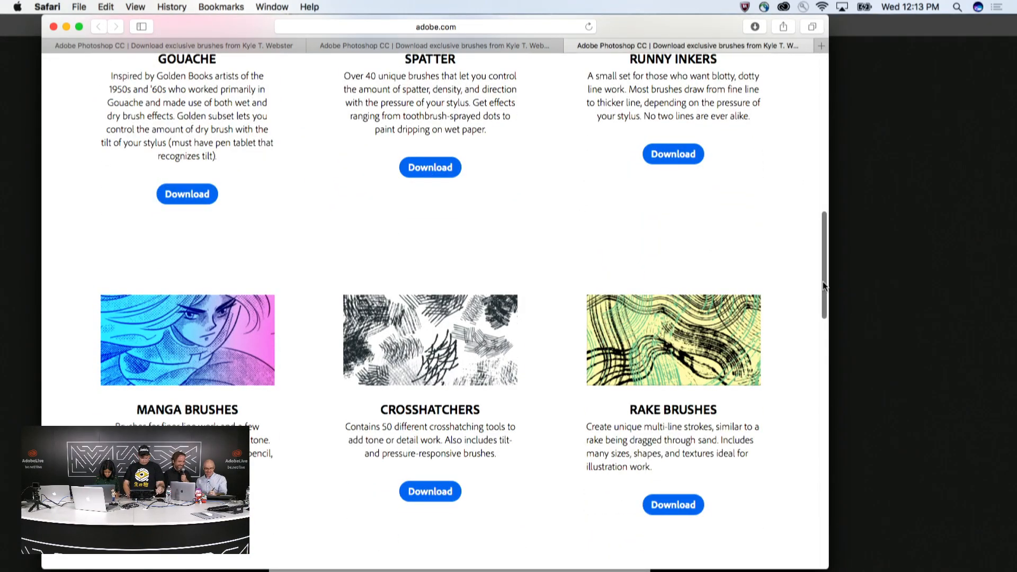
pyautogui.moveTo(822, 281); pyautogui.dragTo(795, 133)
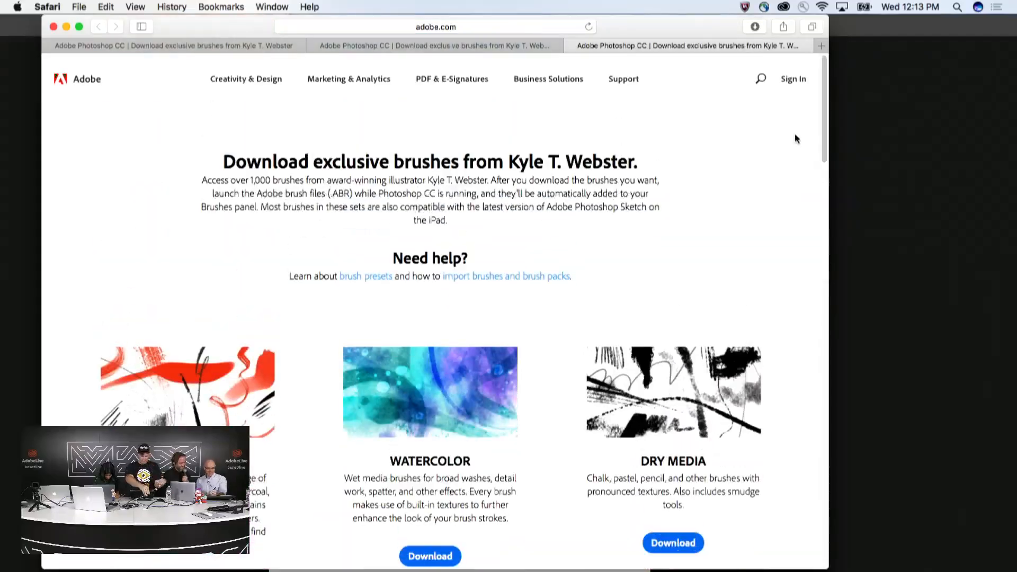
pyautogui.moveTo(828, 170); pyautogui.dragTo(811, 411)
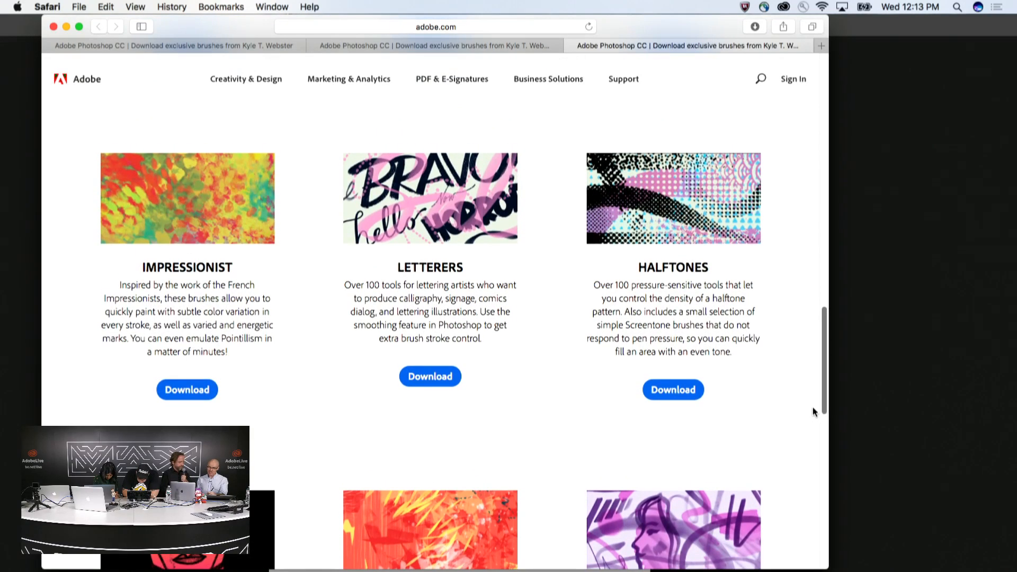
pyautogui.moveTo(824, 352); pyautogui.dragTo(824, 329)
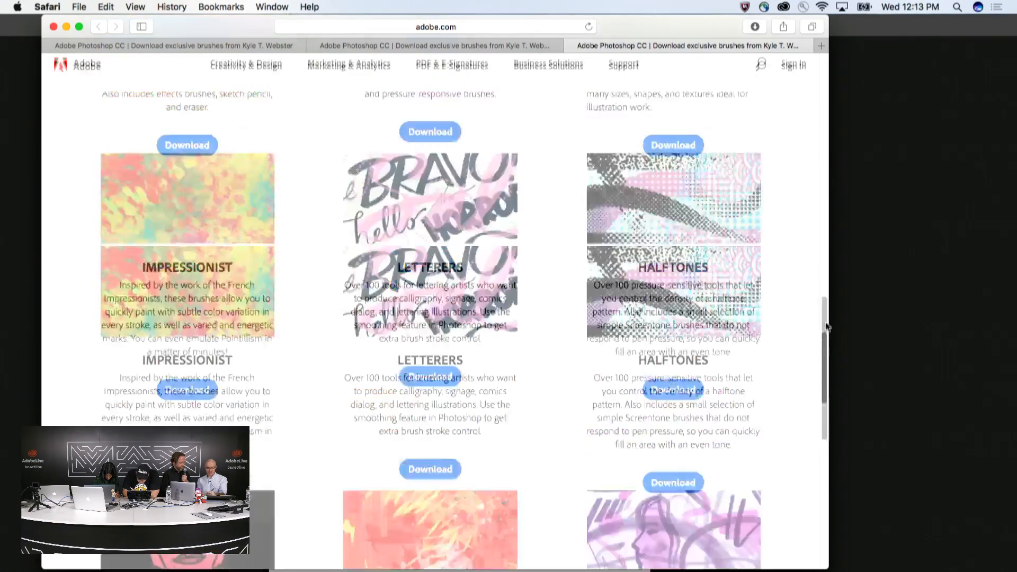